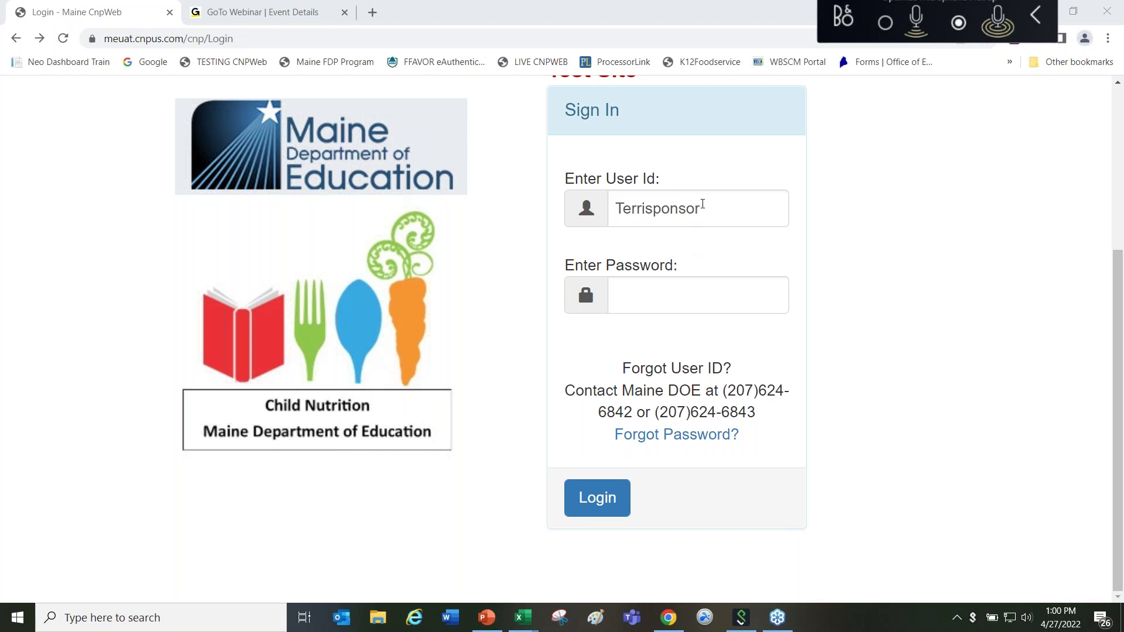
Step: Log in to the CNPweb test site with the sponsor account's password
{"action": "left_click", "coordinate": [655, 299]}
{"action": "type", "text": "******"}
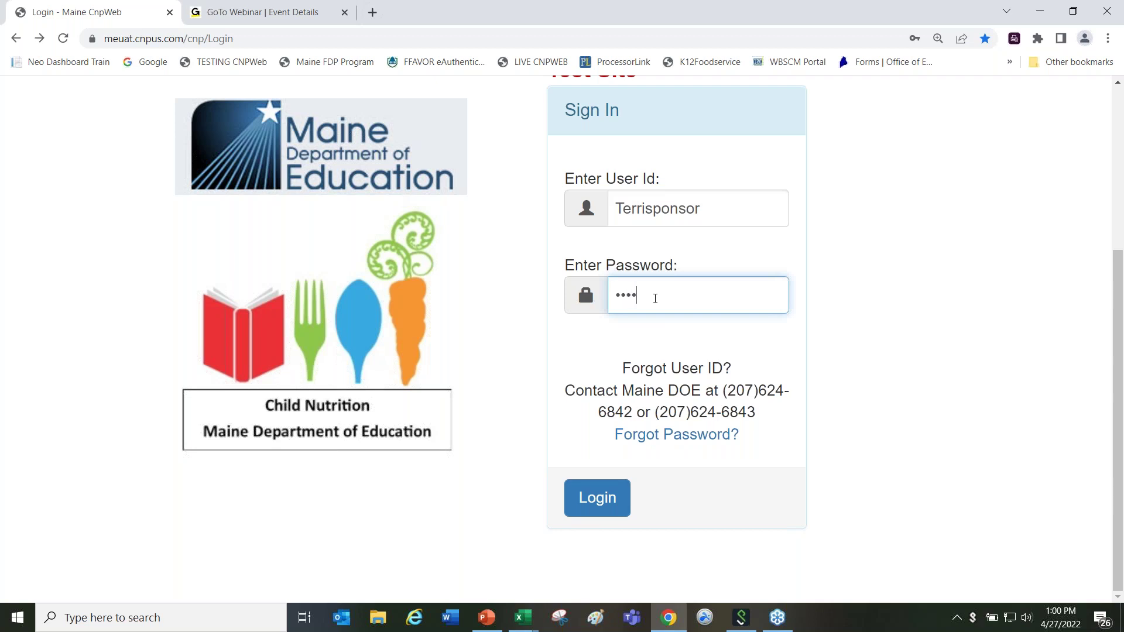
{"action": "type", "text": "*****"}
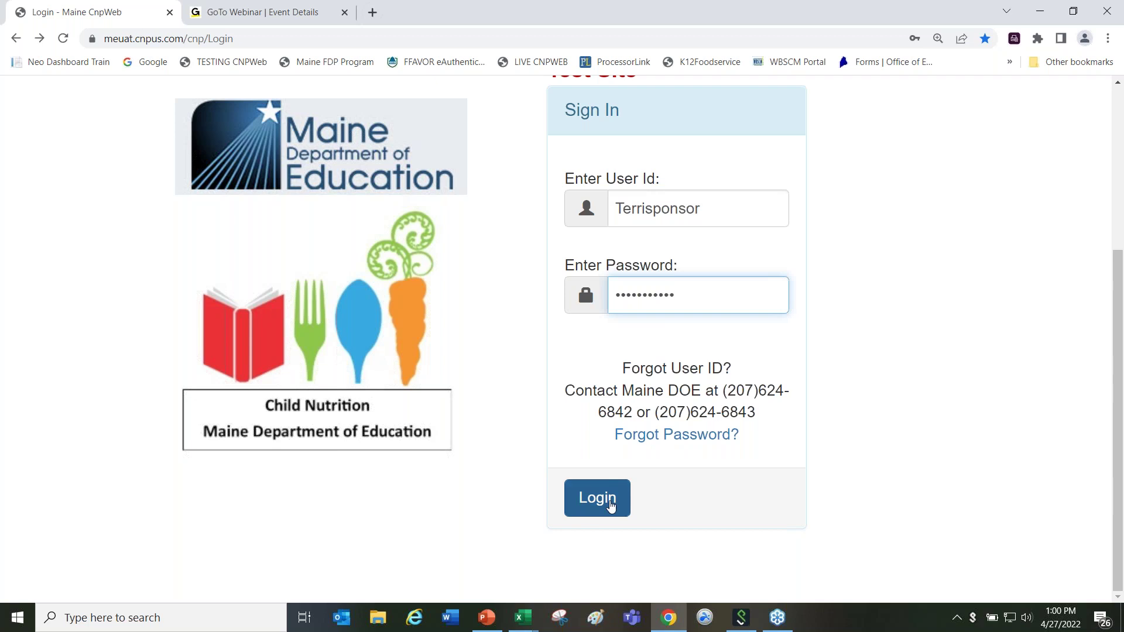
{"action": "left_click", "coordinate": [606, 503]}
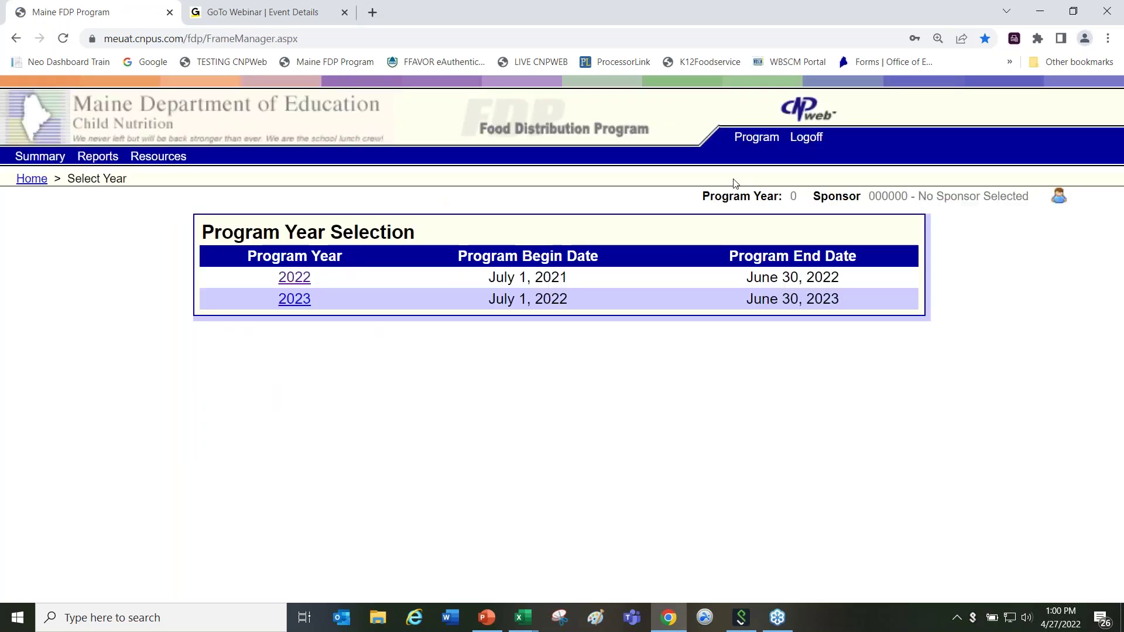
Step: Open the Food Distribution Program for program year 2022 and list sponsors starting with A
{"action": "left_click", "coordinate": [755, 140]}
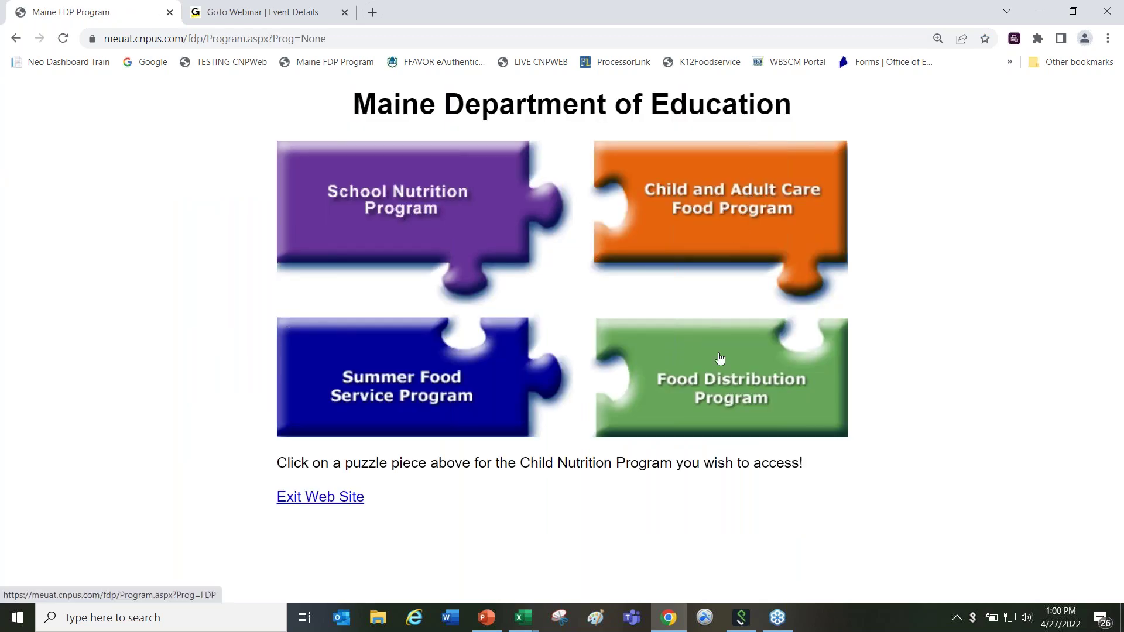
{"action": "left_click", "coordinate": [707, 389]}
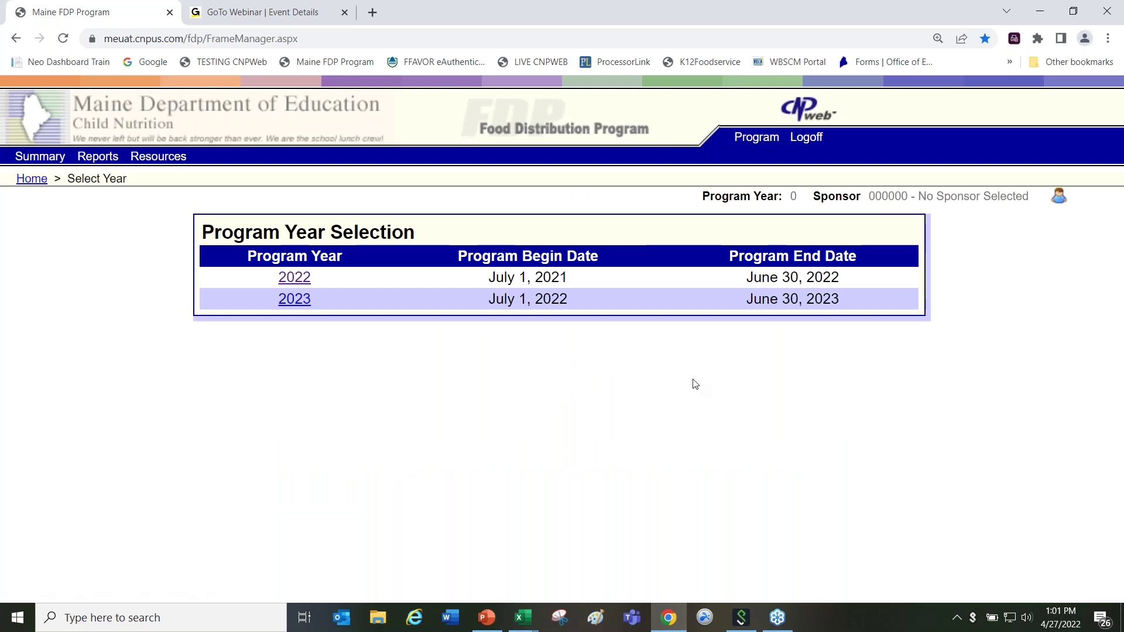
{"action": "left_click", "coordinate": [292, 283]}
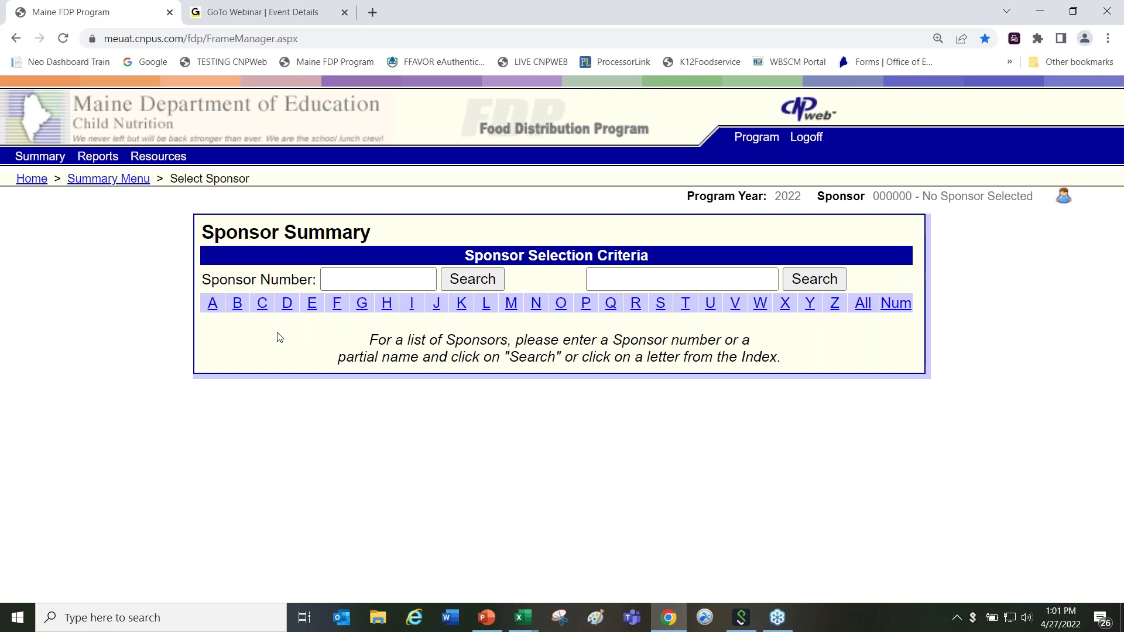
{"action": "left_click", "coordinate": [214, 304]}
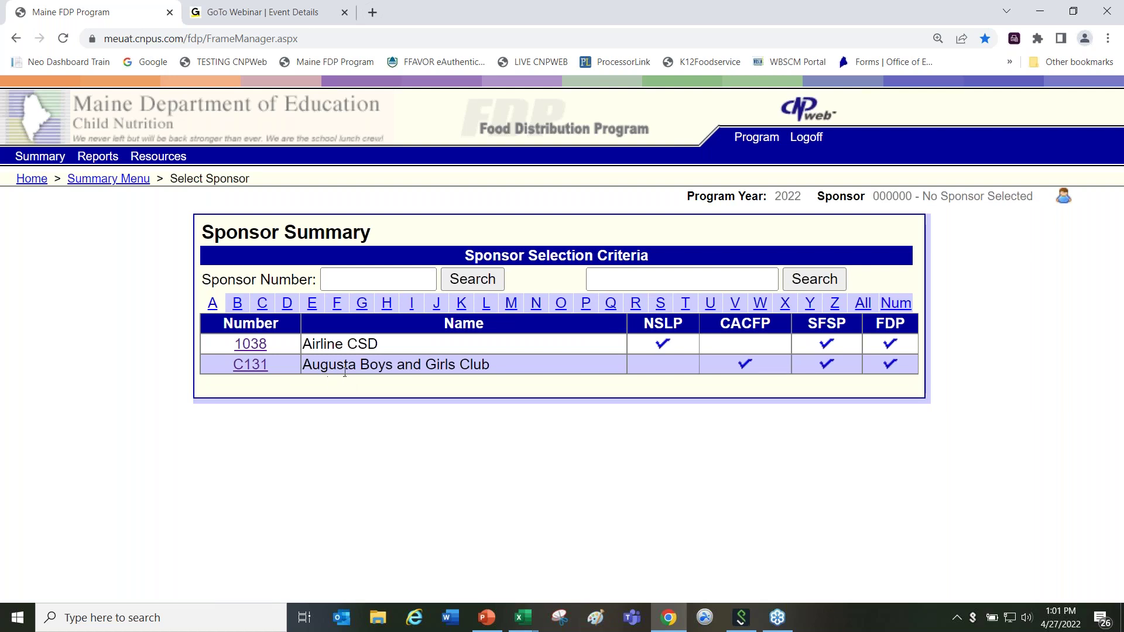
Step: Open the C131 Augusta Boys and Girls Club sponsor summary from the results
{"action": "left_click", "coordinate": [250, 366]}
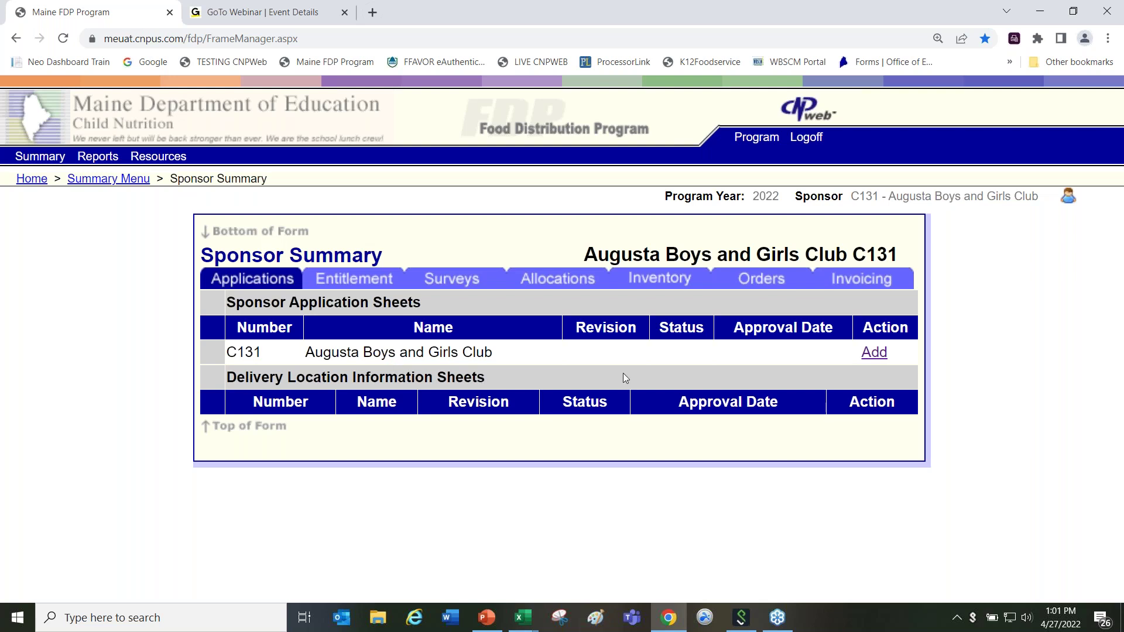
Step: Add a new Sponsor Application Sheet and enter the program contact's first and last name
{"action": "left_click", "coordinate": [874, 353]}
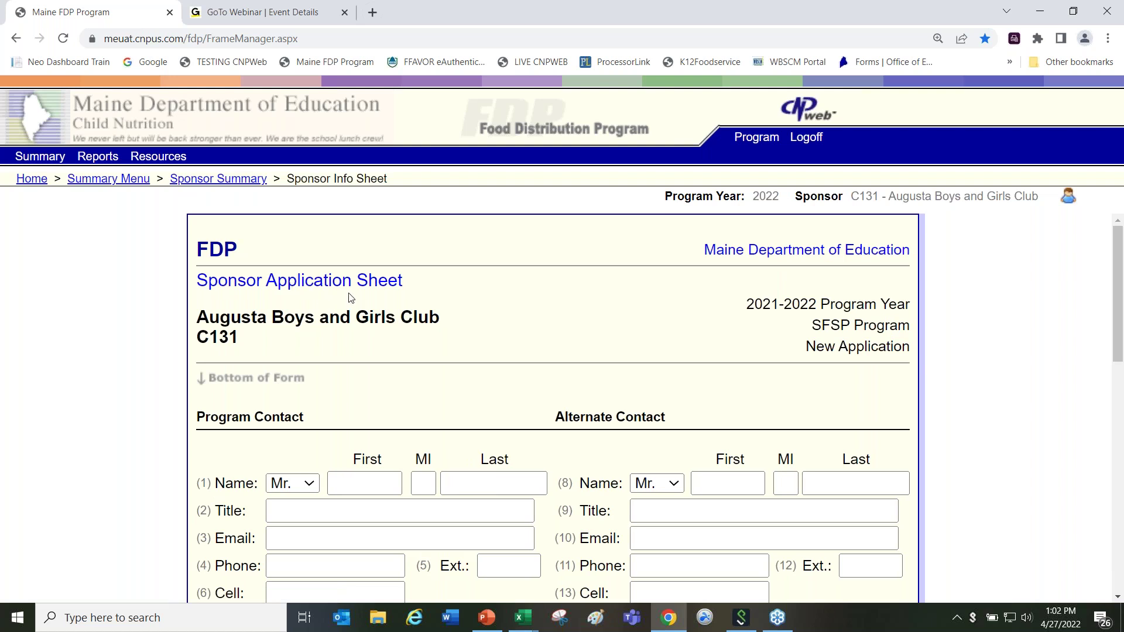
{"action": "left_click", "coordinate": [334, 487]}
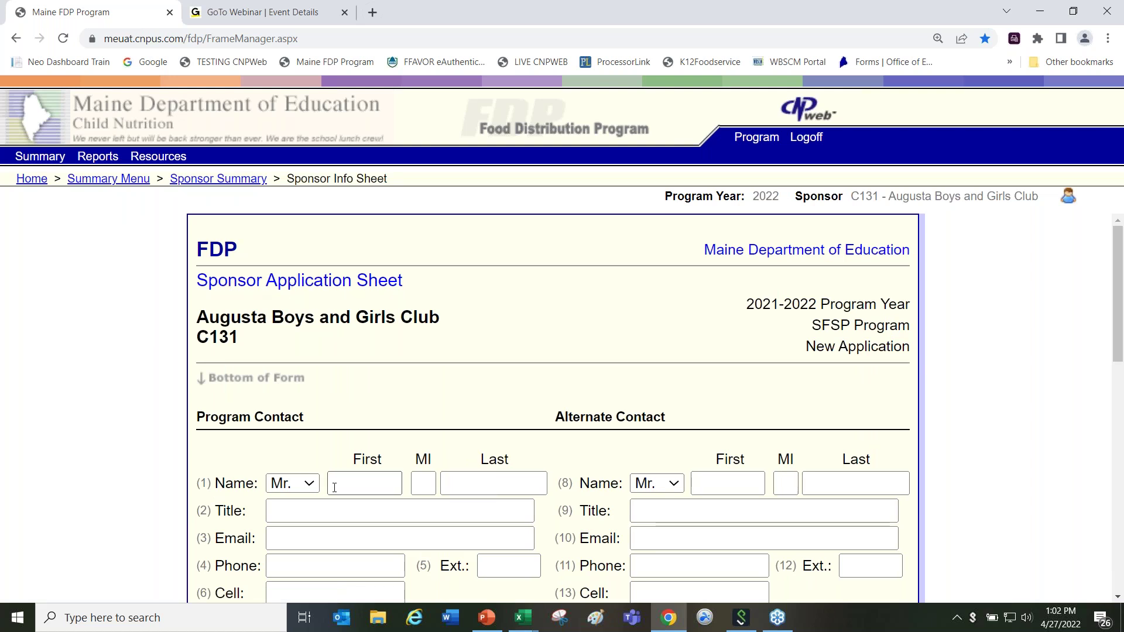
{"action": "left_click", "coordinate": [354, 482]}
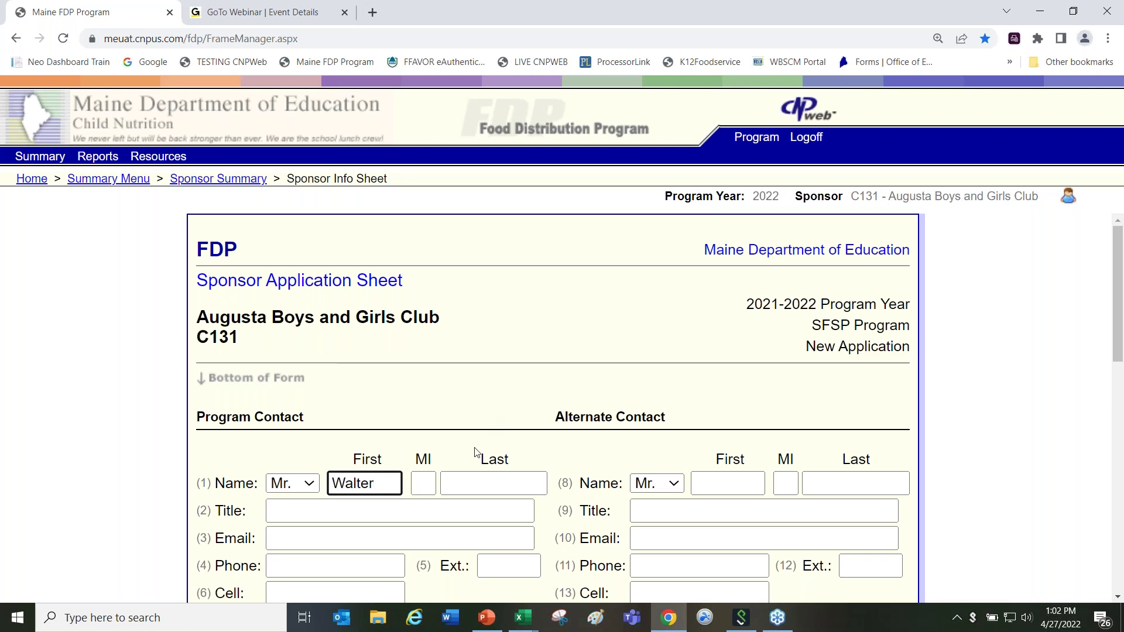
{"action": "left_click", "coordinate": [471, 478]}
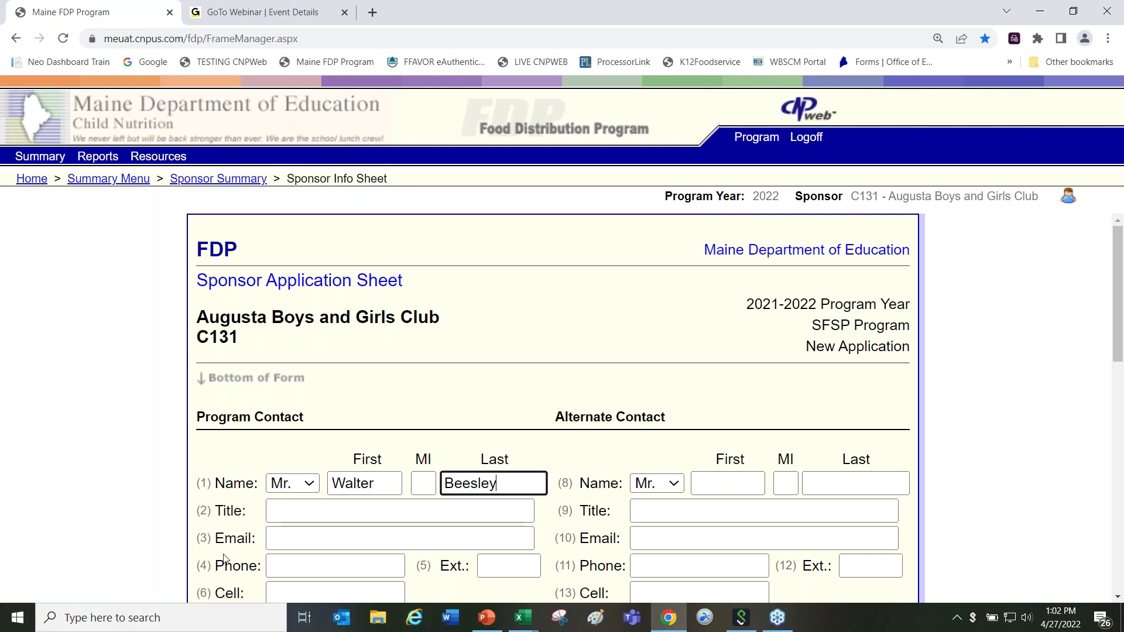
Step: Give the program contact the title Director and enter their e-mail and phone number
{"action": "left_click", "coordinate": [317, 518]}
{"action": "type", "text": "D"}
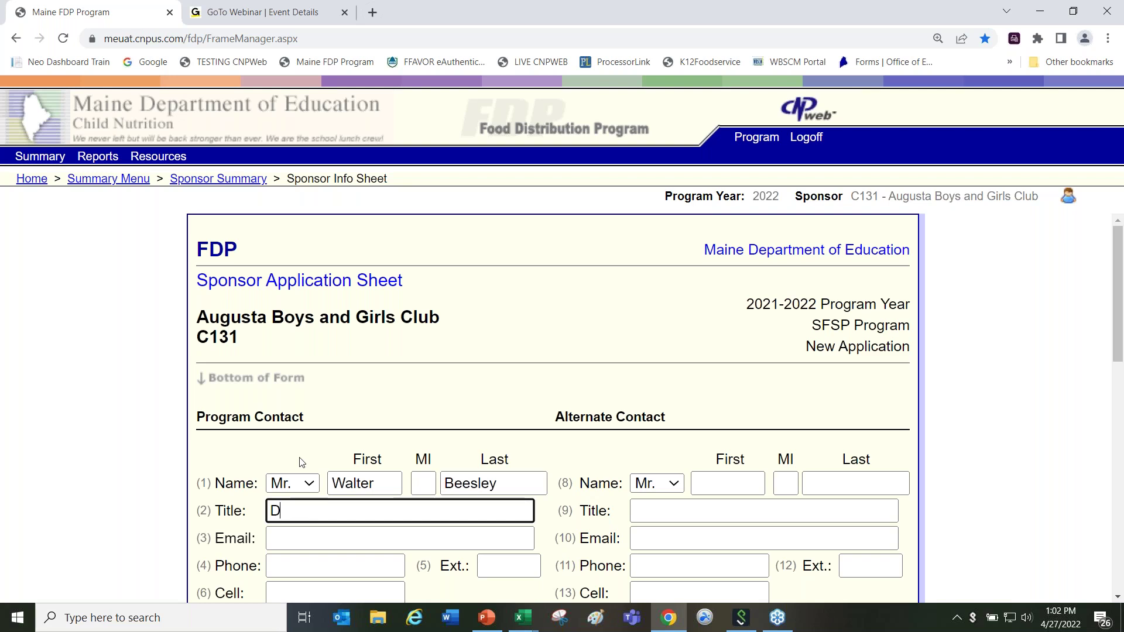
{"action": "type", "text": "irector"}
{"action": "left_click", "coordinate": [285, 543]}
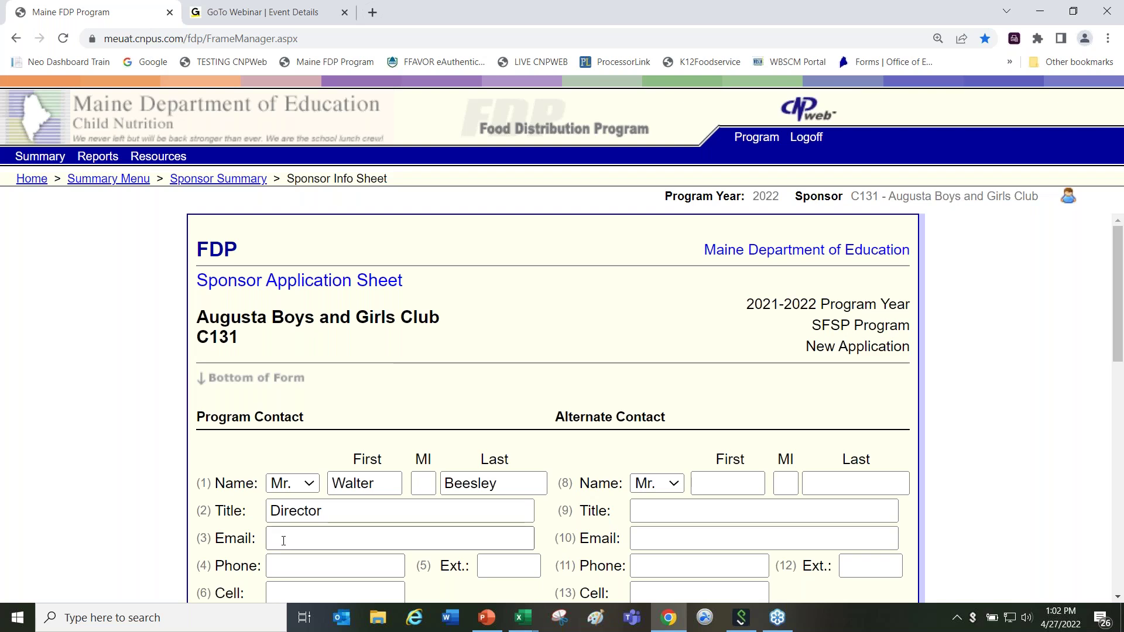
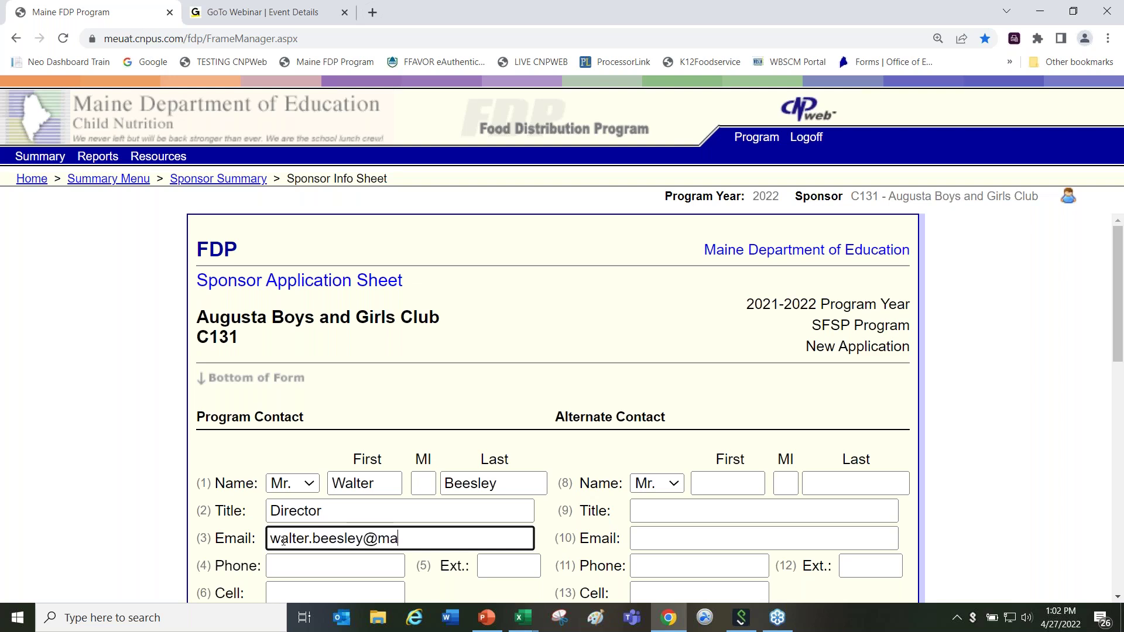
{"action": "left_click_drag", "start_coordinate": [320, 580], "coordinate": [318, 579]}
{"action": "left_click", "coordinate": [309, 562]}
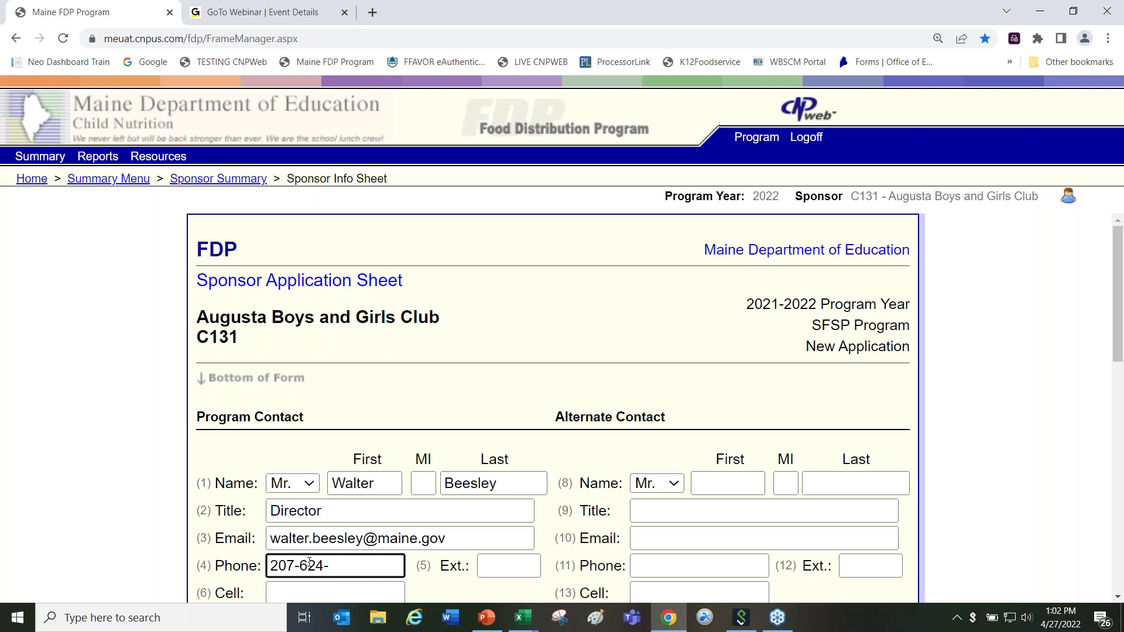
{"action": "scroll", "coordinate": [830, 526], "scroll_direction": "down", "scroll_amount": 1}
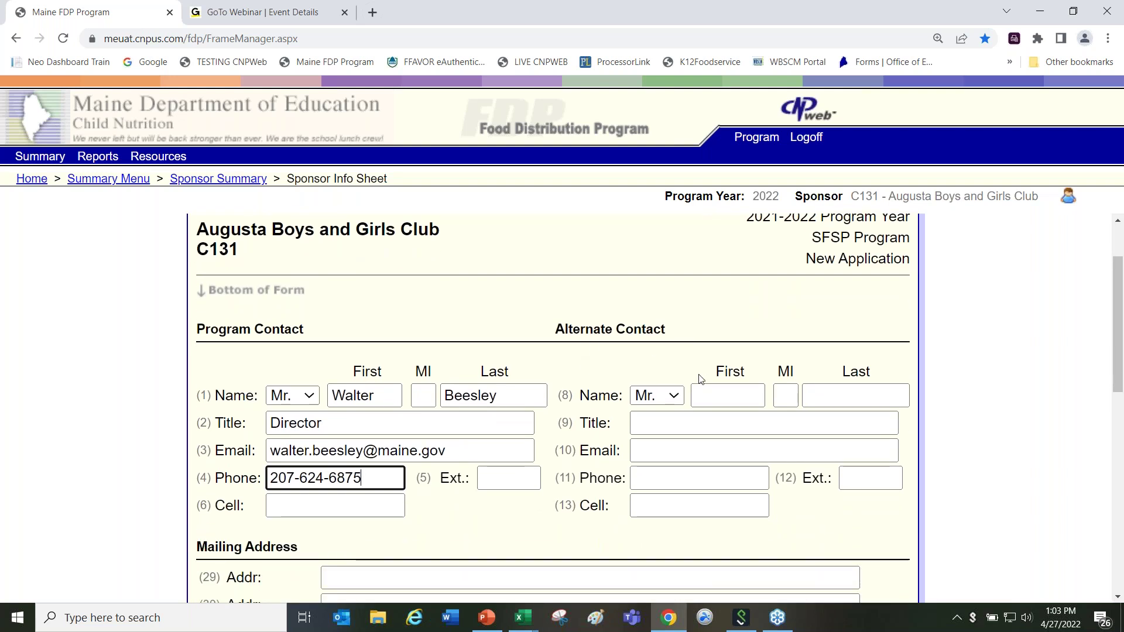
Step: Enter the alternate contact's first and last name with the title Director
{"action": "left_click_drag", "start_coordinate": [328, 392], "coordinate": [370, 407]}
{"action": "right_click", "coordinate": [369, 408]}
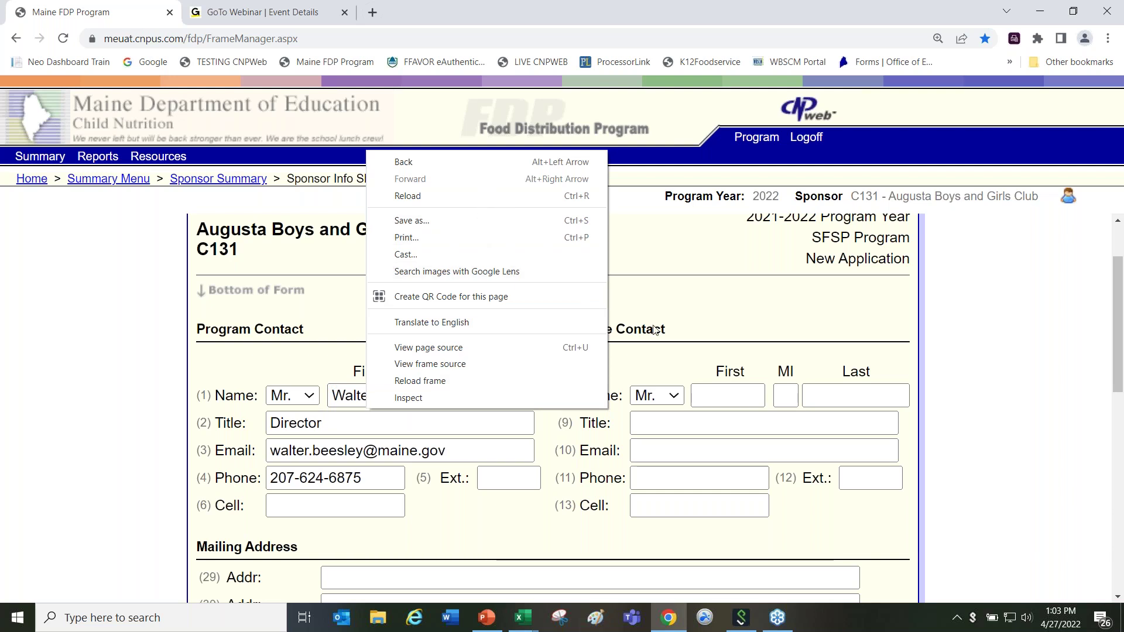
{"action": "left_click", "coordinate": [705, 394]}
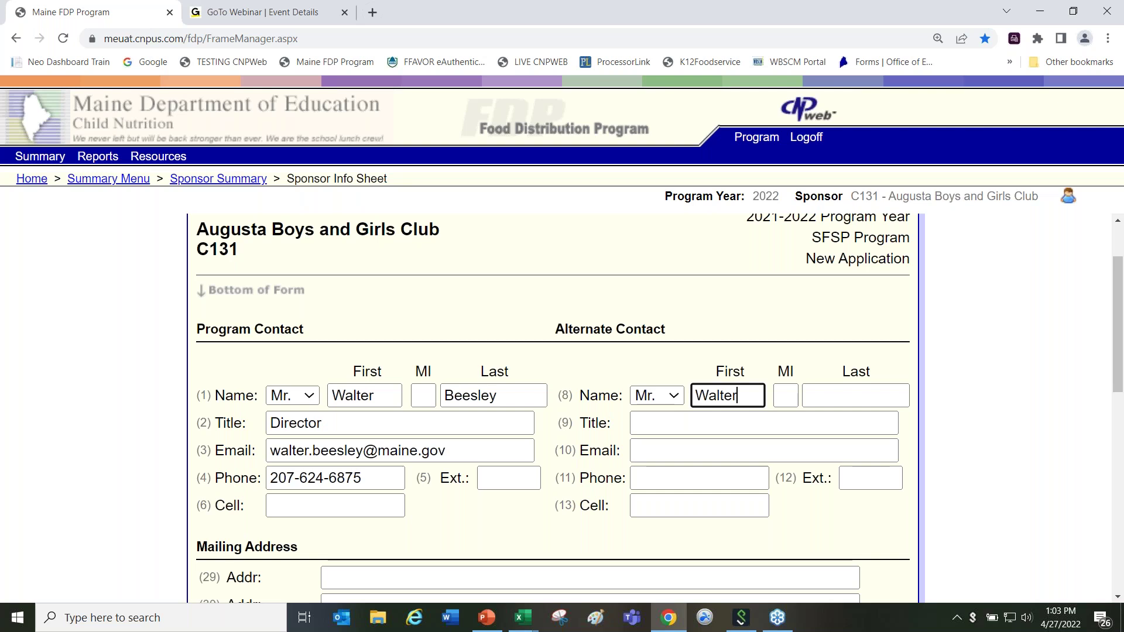
{"action": "key", "text": "Tab"}
{"action": "key", "text": "Tab"}
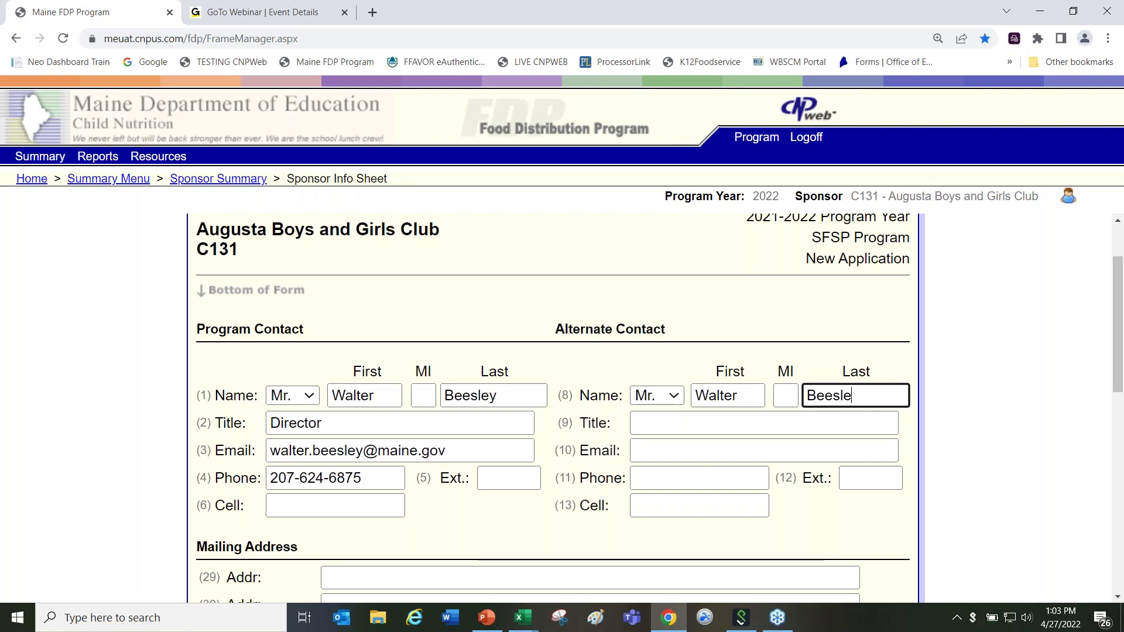
{"action": "left_click", "coordinate": [668, 422]}
{"action": "type", "text": "Director"}
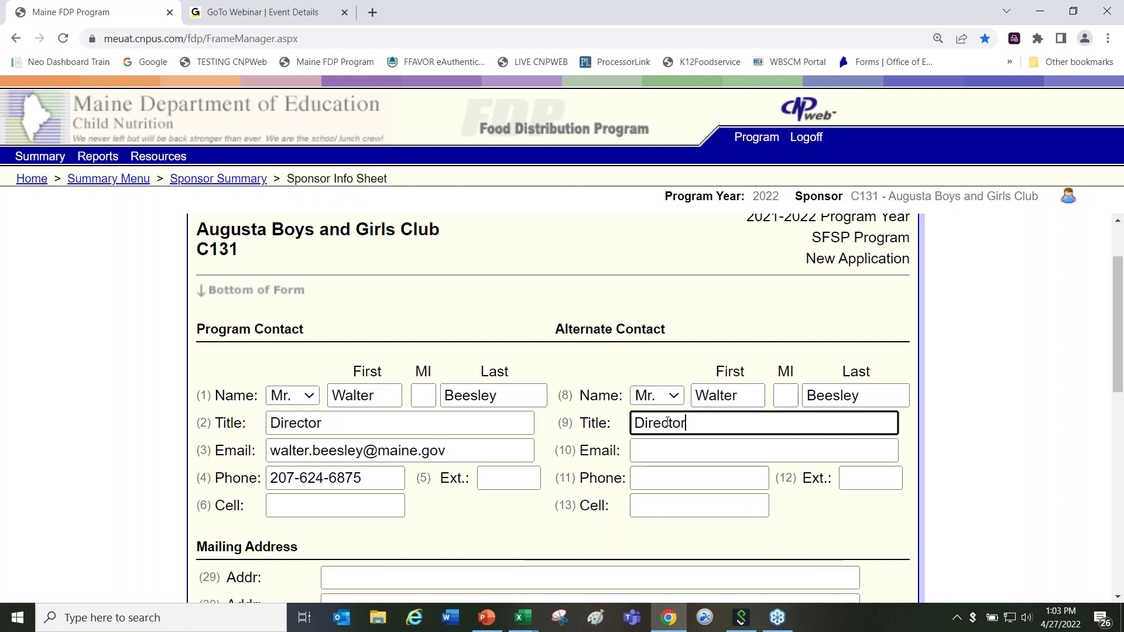
Step: Fill the alternate contact's e-mail (field 10) and phone number (field 11)
{"action": "scroll", "coordinate": [668, 427], "scroll_direction": "up", "scroll_amount": 1}
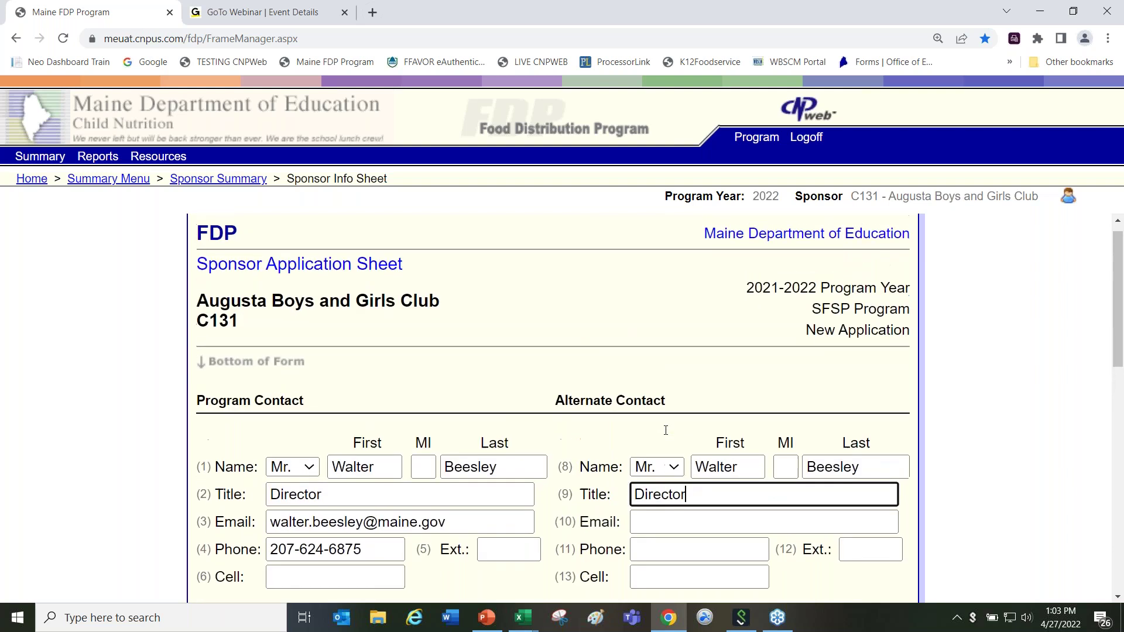
{"action": "left_click", "coordinate": [648, 527]}
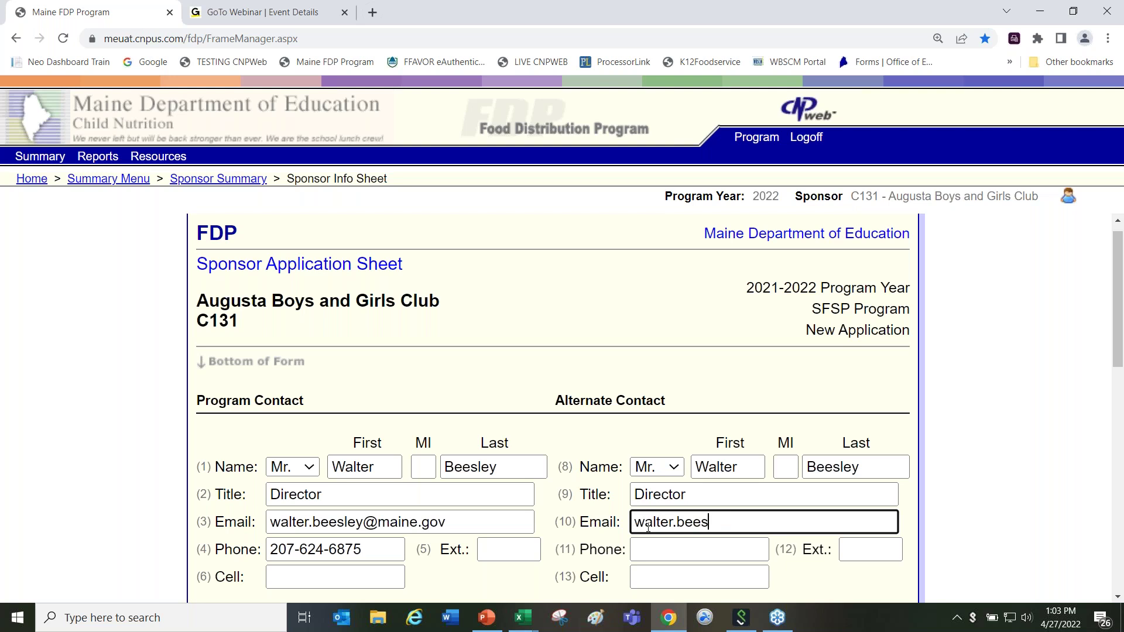
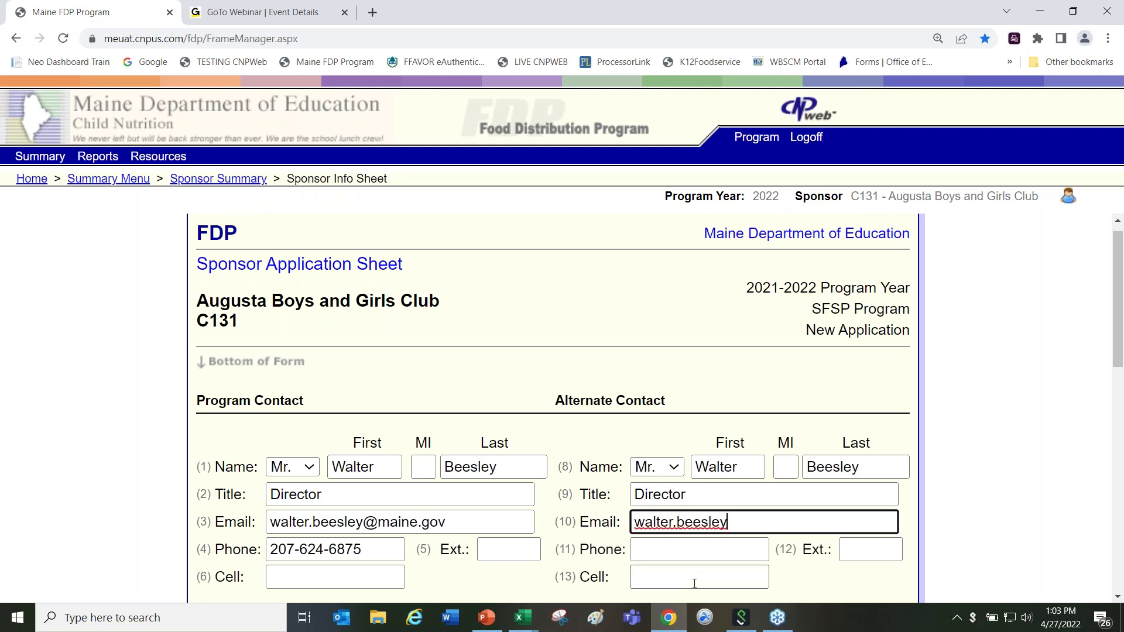
{"action": "left_click", "coordinate": [662, 548]}
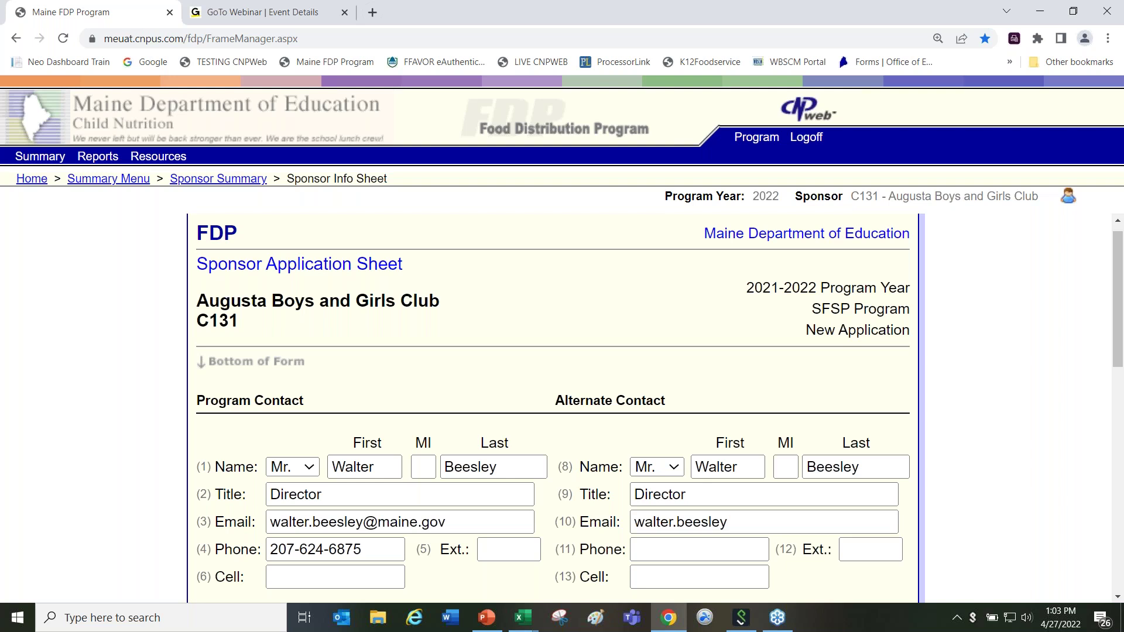
{"action": "left_click", "coordinate": [655, 551]}
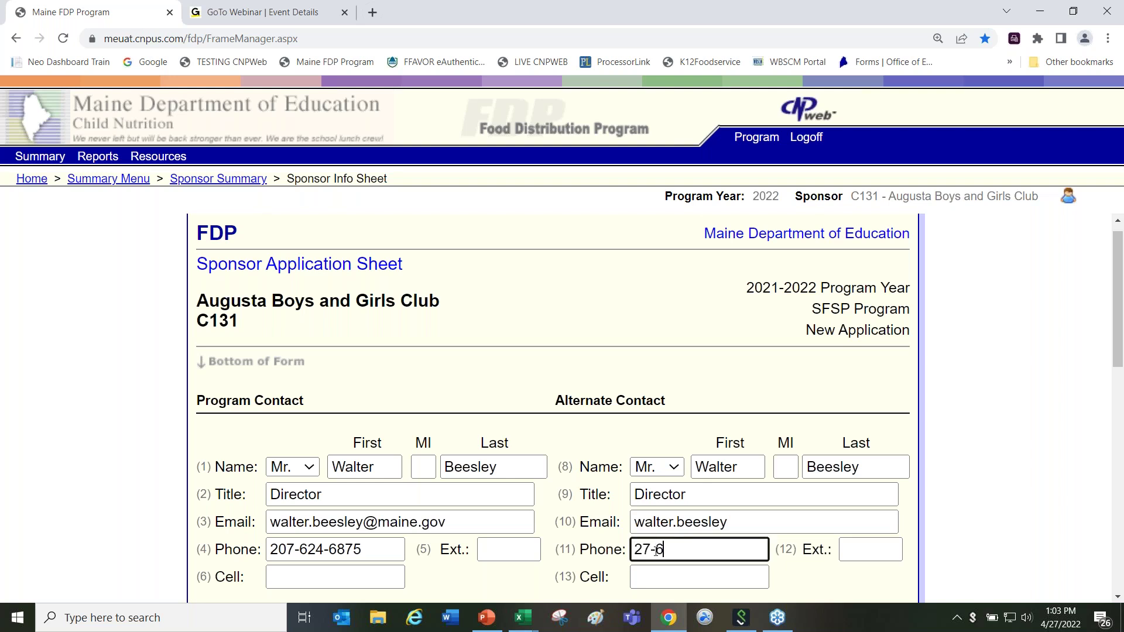
{"action": "left_click", "coordinate": [1118, 598]}
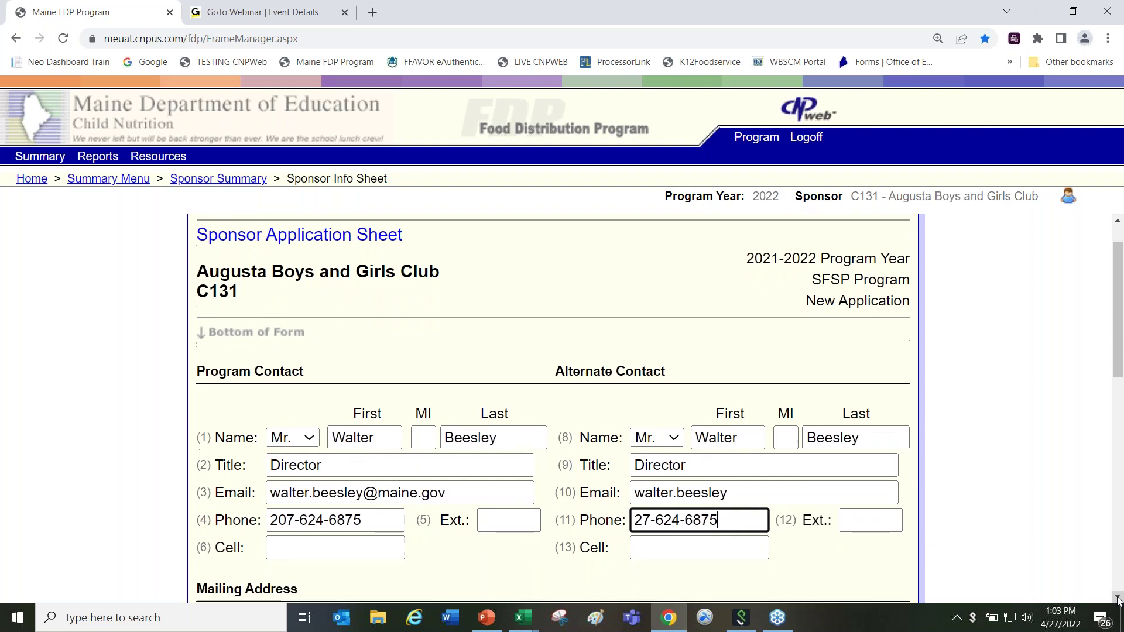
Step: Fill the mailing street (field 29), city (field 31) and zip code (field 33)
{"action": "left_click", "coordinate": [1118, 599]}
{"action": "left_click", "coordinate": [1117, 598]}
{"action": "left_click", "coordinate": [1118, 598]}
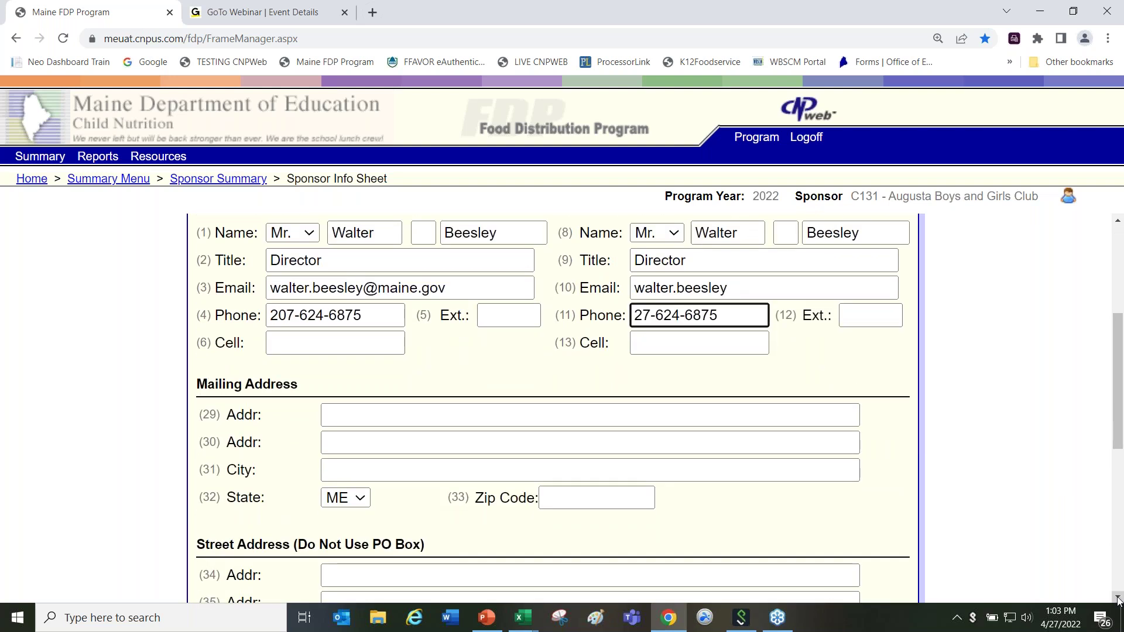
{"action": "left_click", "coordinate": [374, 416]}
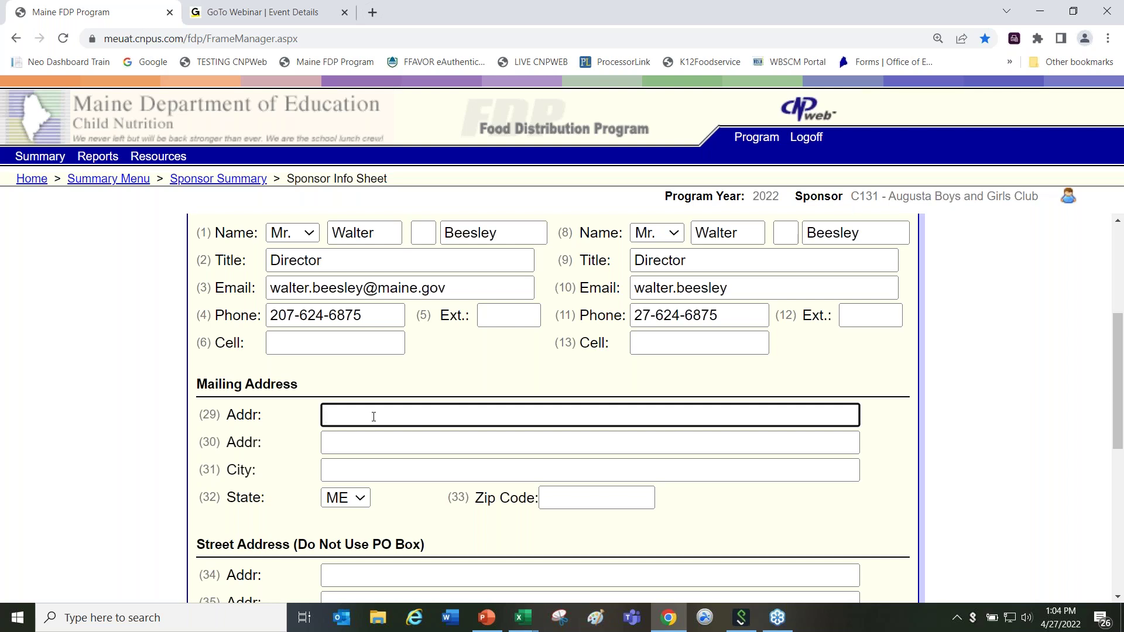
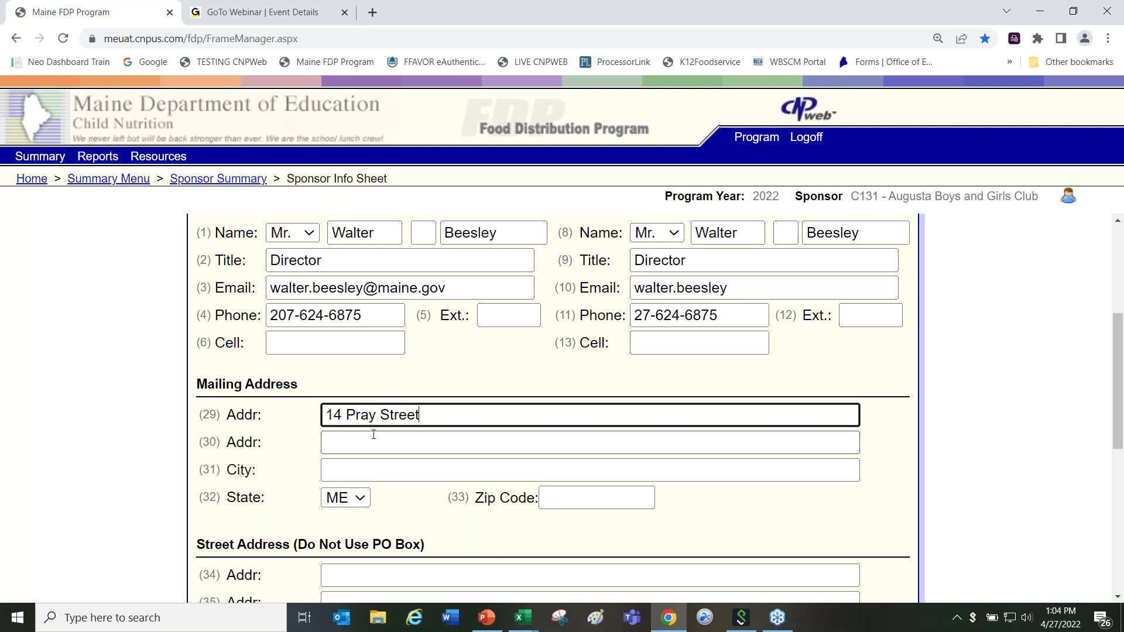
{"action": "left_click", "coordinate": [352, 462]}
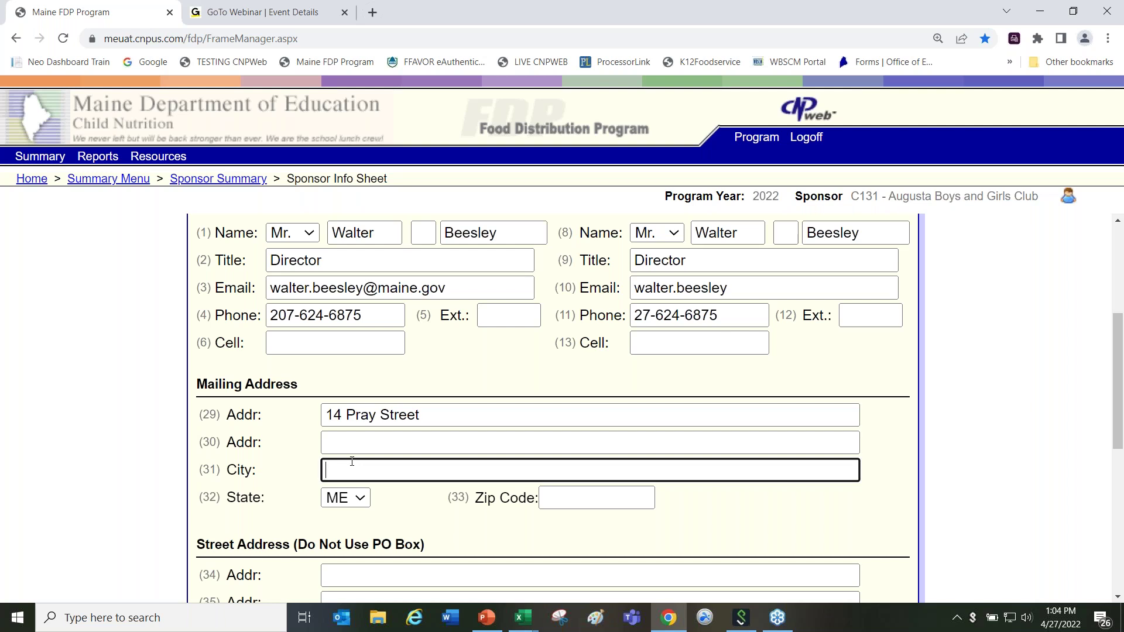
{"action": "type", "text": "Gardiner"}
{"action": "left_click", "coordinate": [578, 499]}
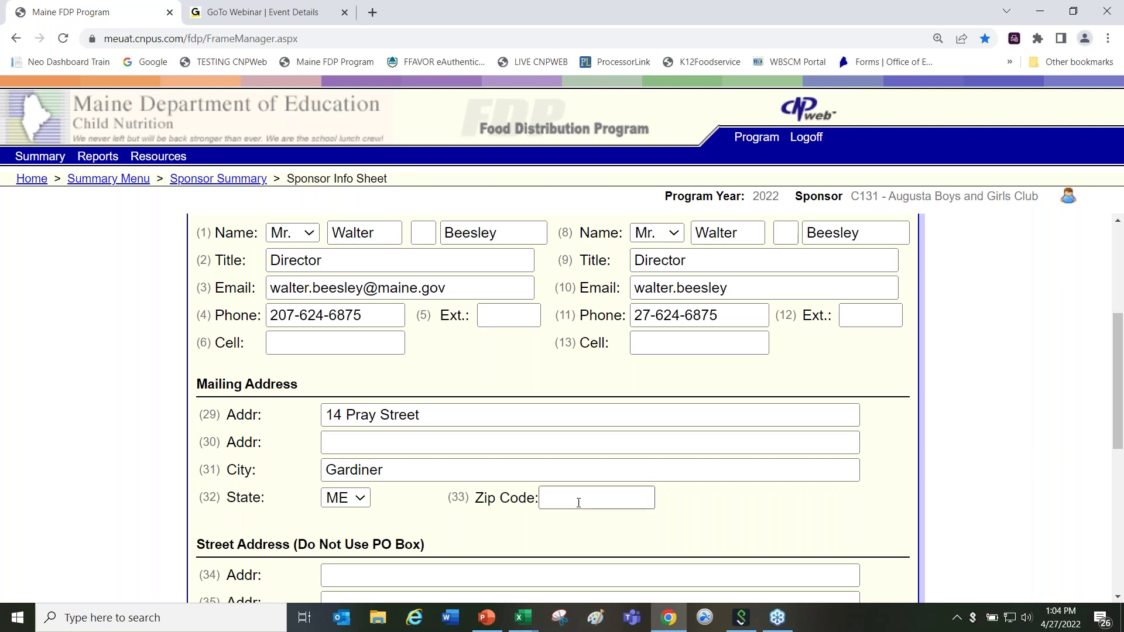
{"action": "type", "text": "04345"}
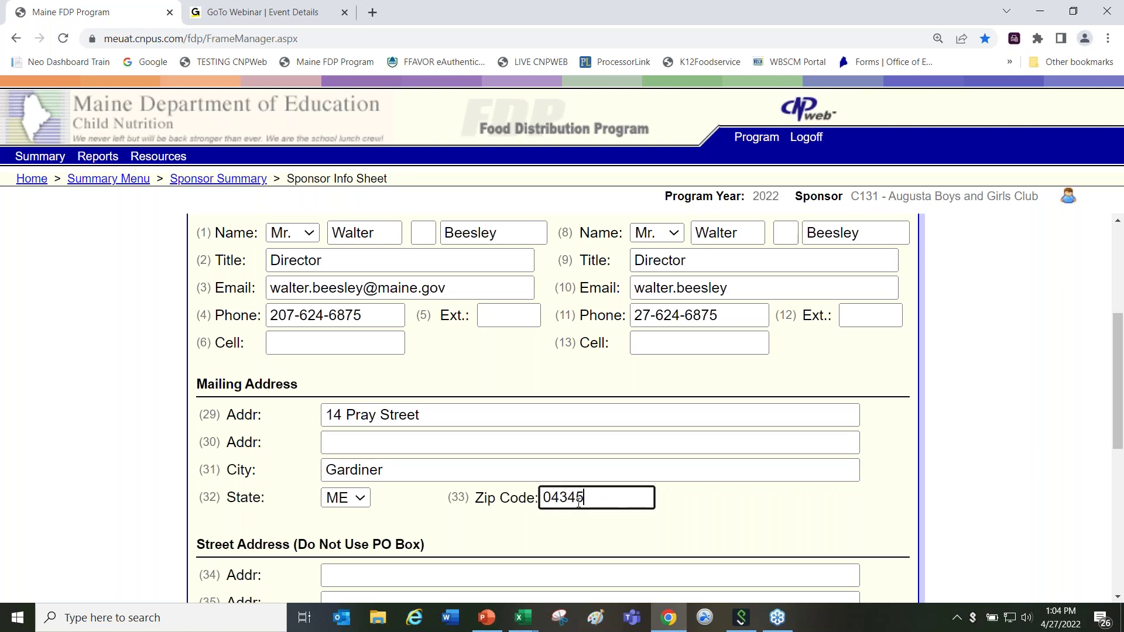
Step: Tick the certification checkbox (45) and submit the sponsor application sheet
{"action": "left_click", "coordinate": [1119, 598]}
{"action": "left_click_drag", "start_coordinate": [1119, 597], "coordinate": [1119, 598]}
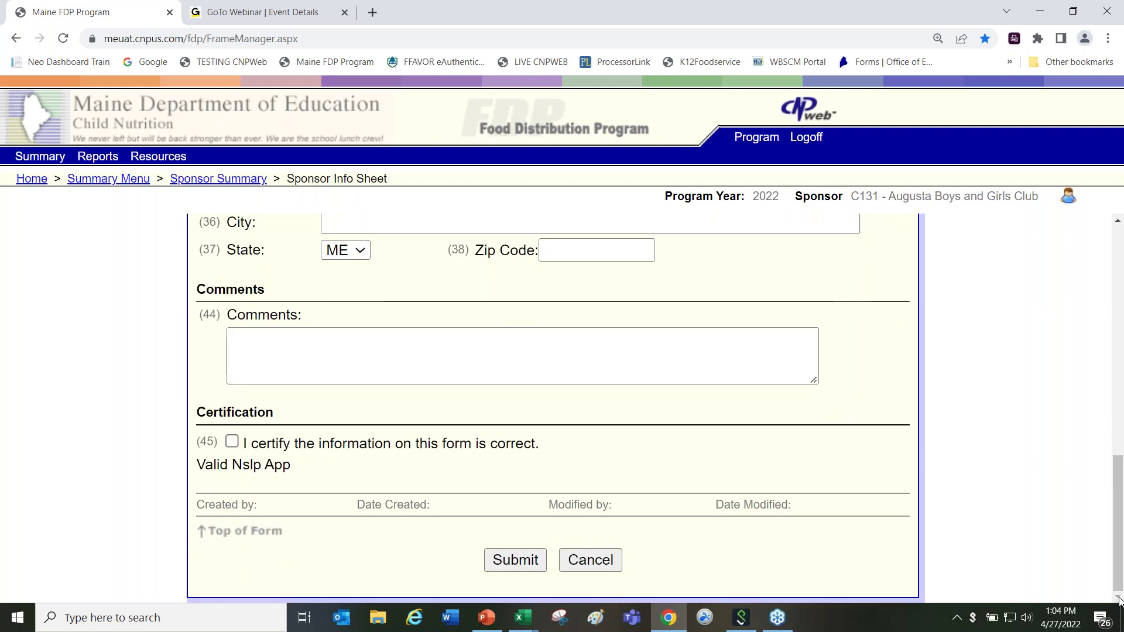
{"action": "left_click", "coordinate": [232, 443]}
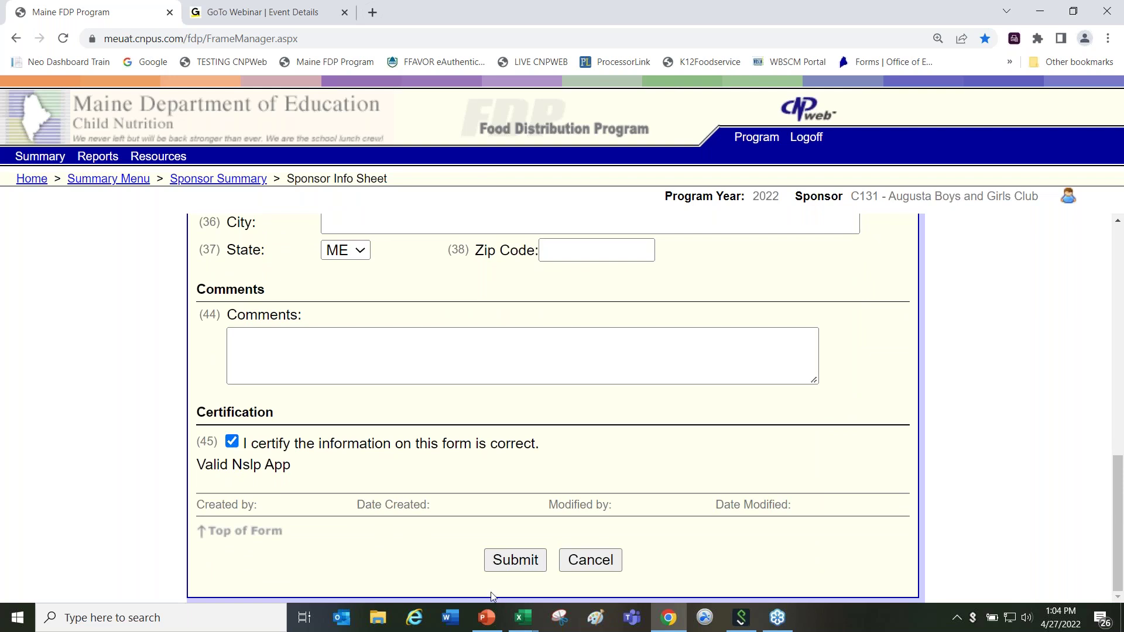
{"action": "left_click", "coordinate": [515, 561]}
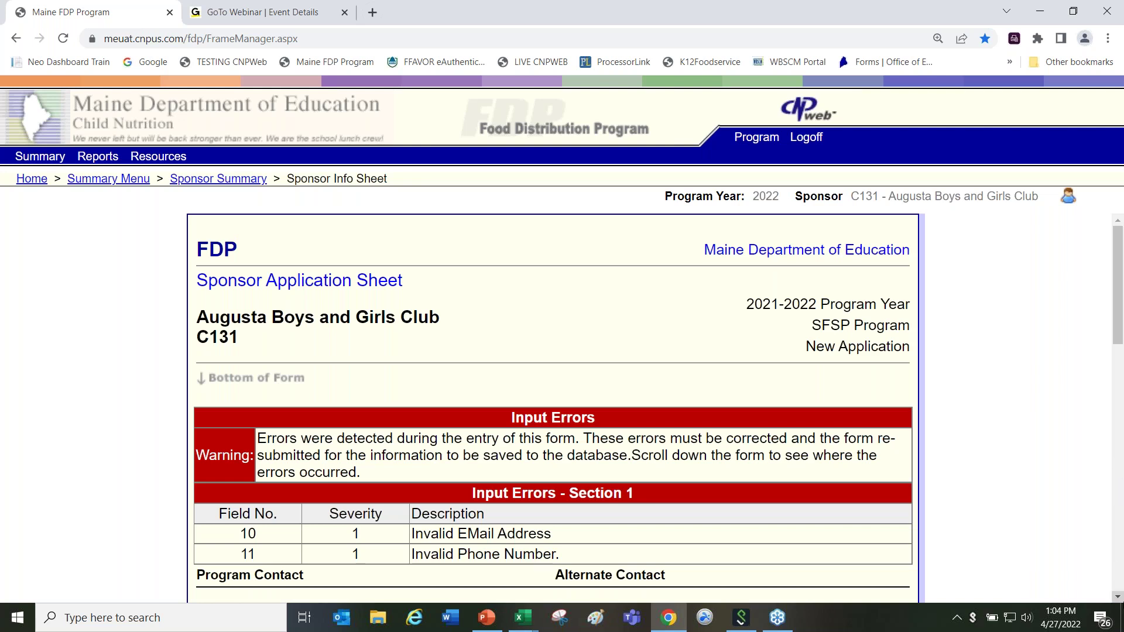
Step: Complete the e-mail domain in field 10 and add the missing 0 to the phone in field 11
{"action": "left_click", "coordinate": [1117, 598]}
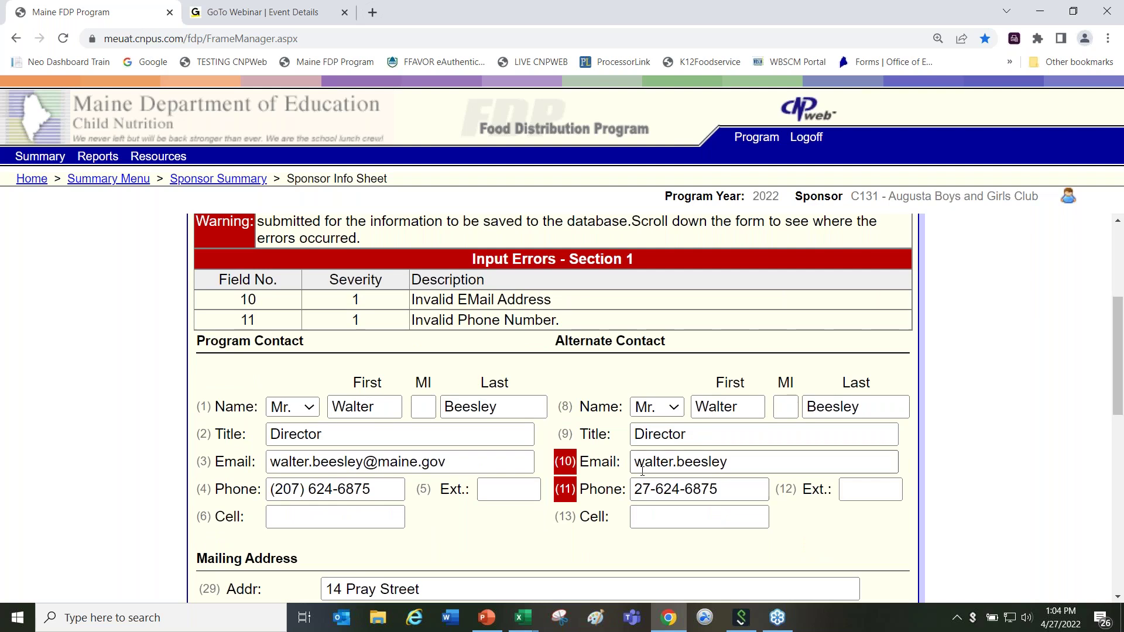
{"action": "left_click", "coordinate": [732, 463]}
{"action": "type", "text": "@"}
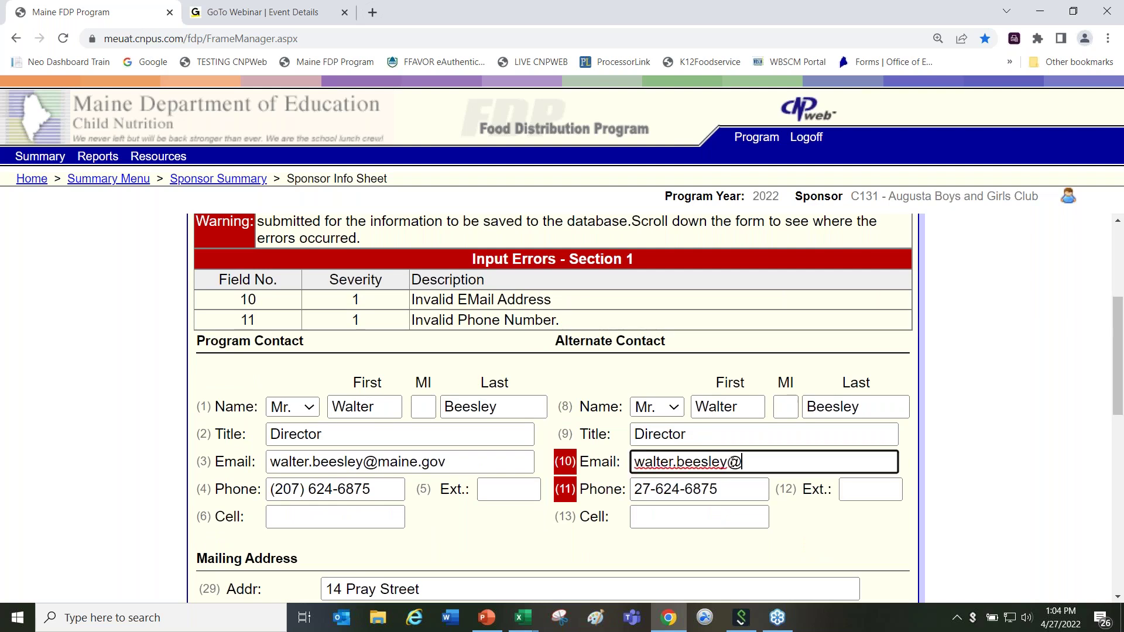
{"action": "type", "text": "maine.gov"}
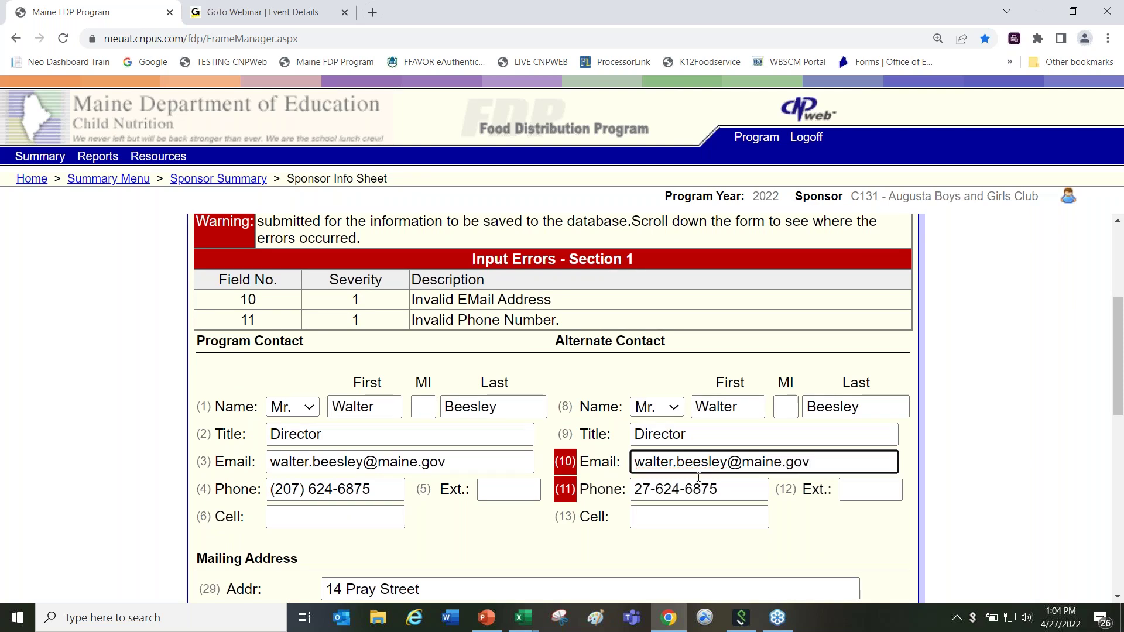
{"action": "left_click", "coordinate": [642, 489]}
{"action": "type", "text": "0"}
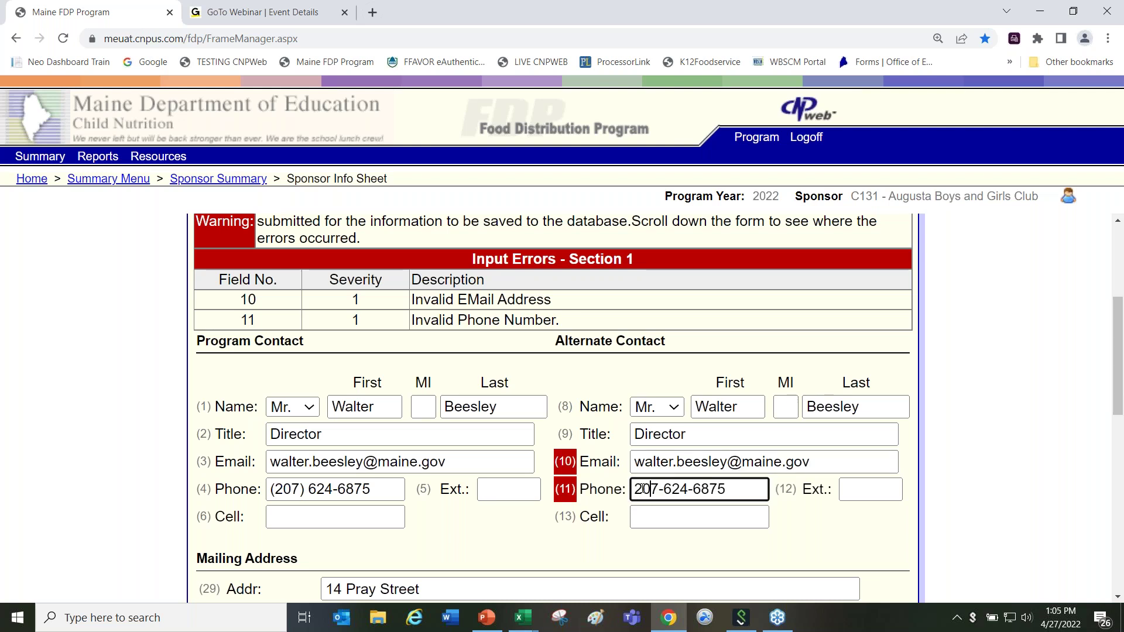
{"action": "left_click", "coordinate": [1119, 598]}
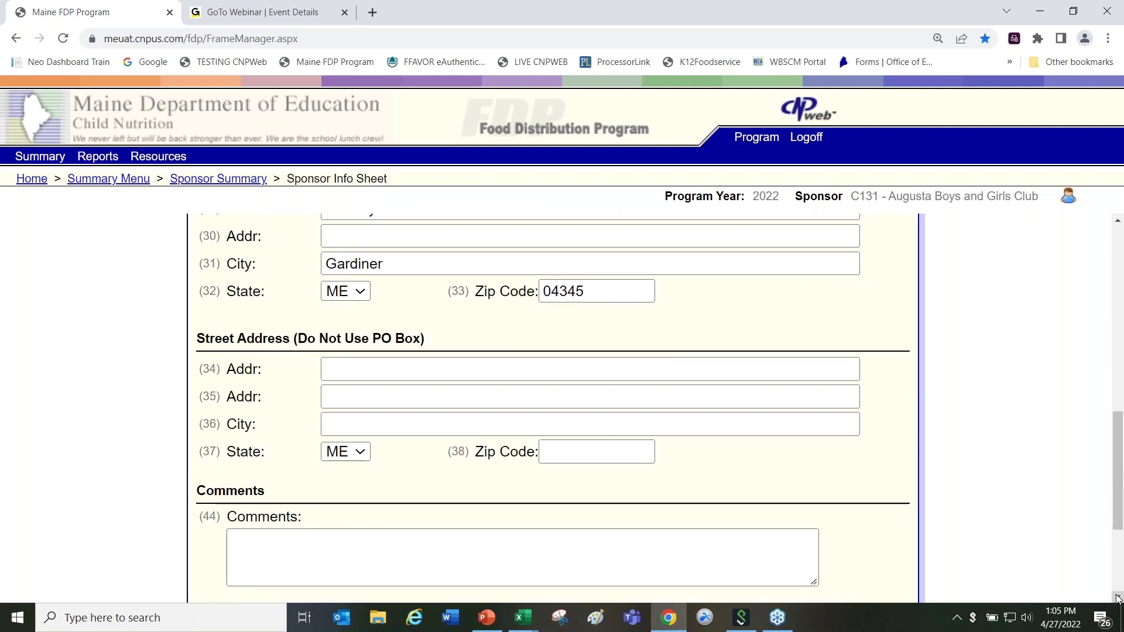
{"action": "left_click", "coordinate": [1118, 598]}
{"action": "left_click", "coordinate": [1119, 598]}
{"action": "left_click", "coordinate": [1119, 598]}
{"action": "left_click", "coordinate": [1118, 598]}
{"action": "left_click", "coordinate": [1119, 598]}
{"action": "left_click", "coordinate": [1119, 598]}
{"action": "left_click", "coordinate": [1119, 599]}
{"action": "left_click", "coordinate": [1119, 598]}
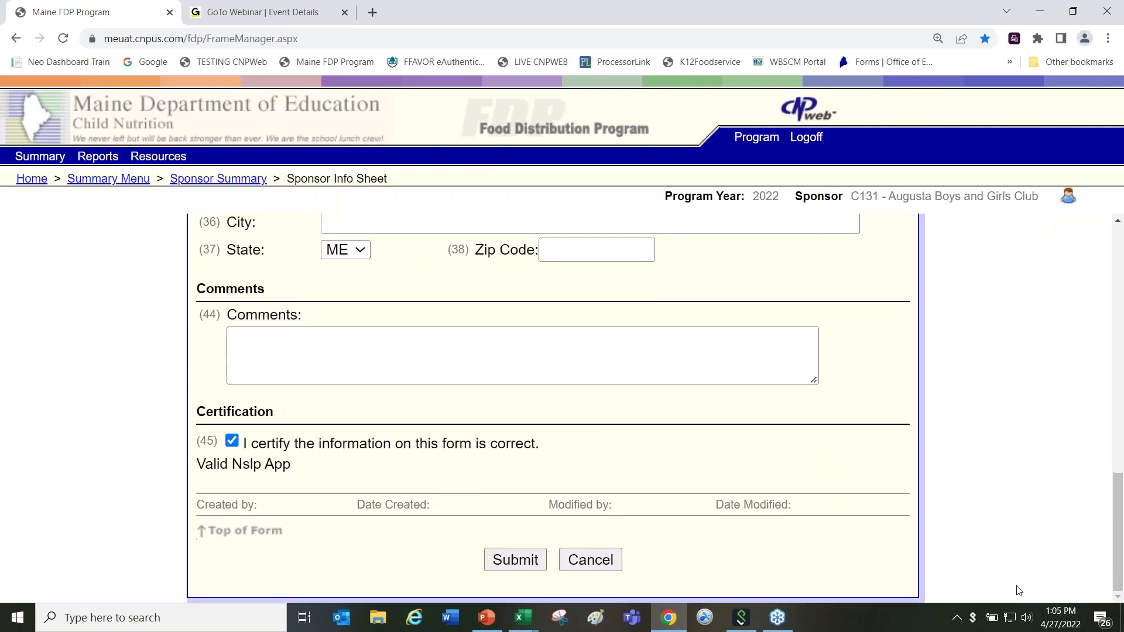
Step: Resubmit the corrected application and follow the 'here' link back to Sponsor Summary
{"action": "left_click", "coordinate": [513, 564]}
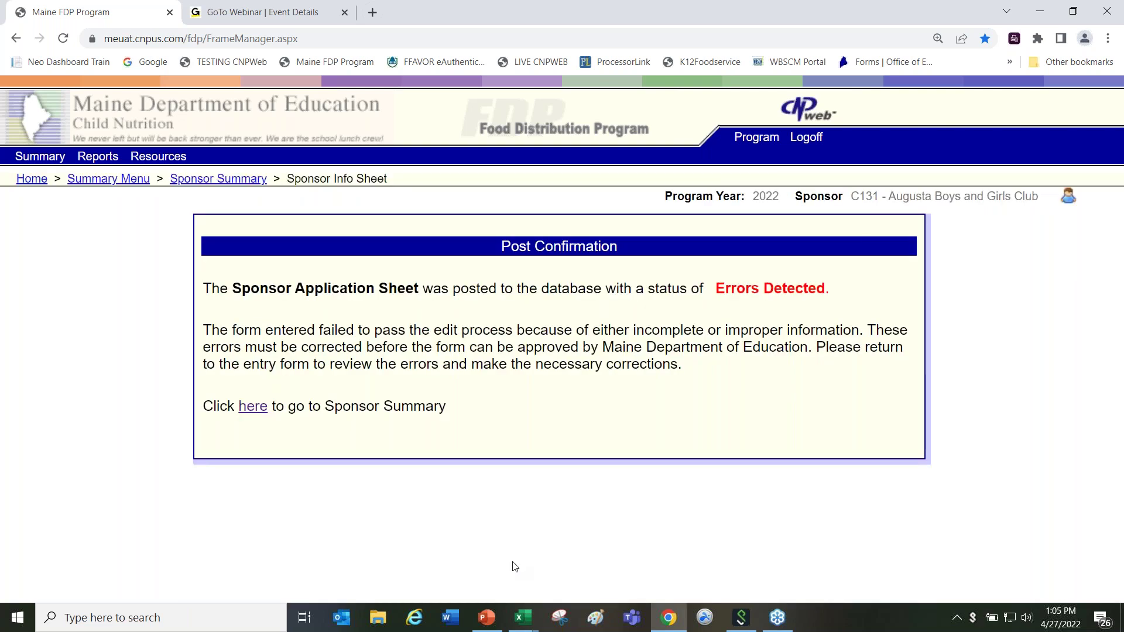
{"action": "left_click", "coordinate": [253, 409]}
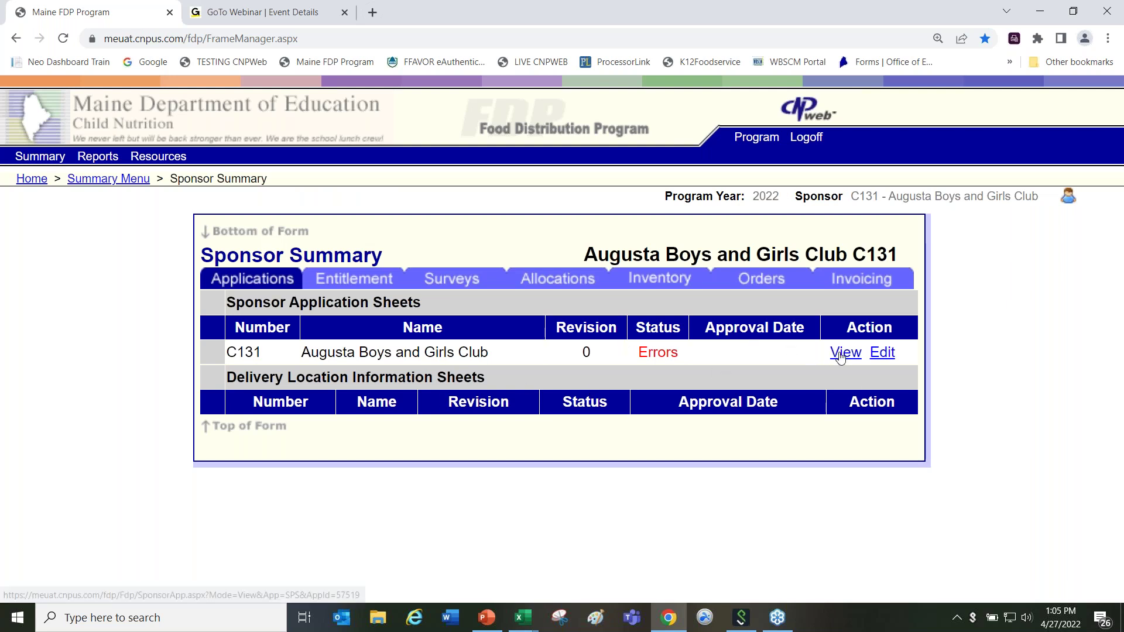
Step: Reopen the C131 sheet and enter cell numbers in Cell fields 6 and 13
{"action": "left_click", "coordinate": [877, 353]}
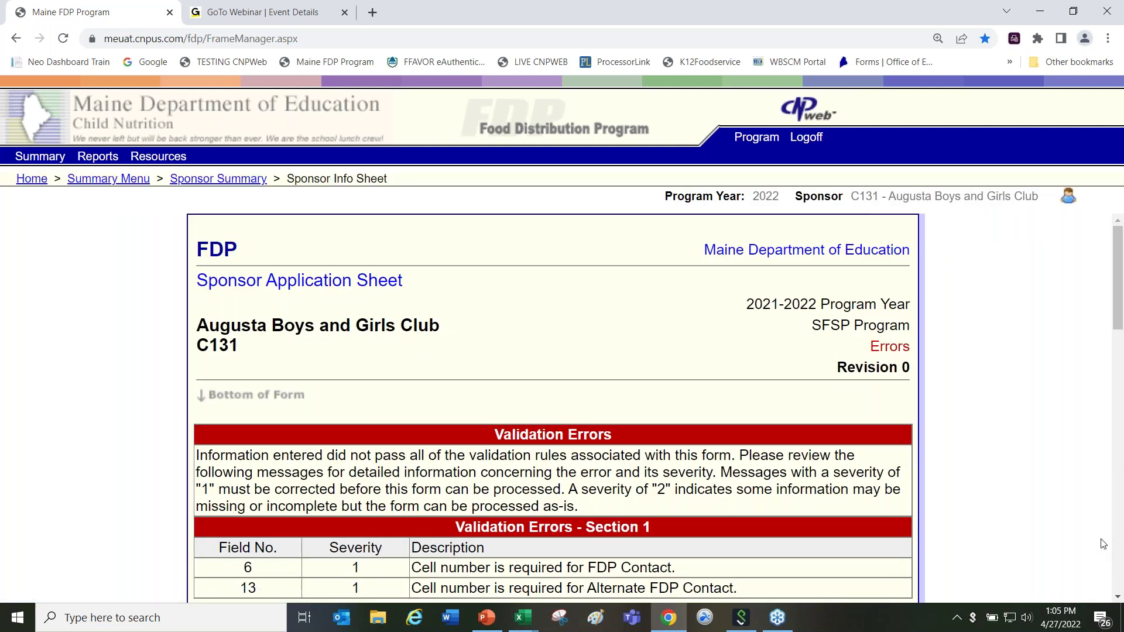
{"action": "left_click", "coordinate": [1118, 600]}
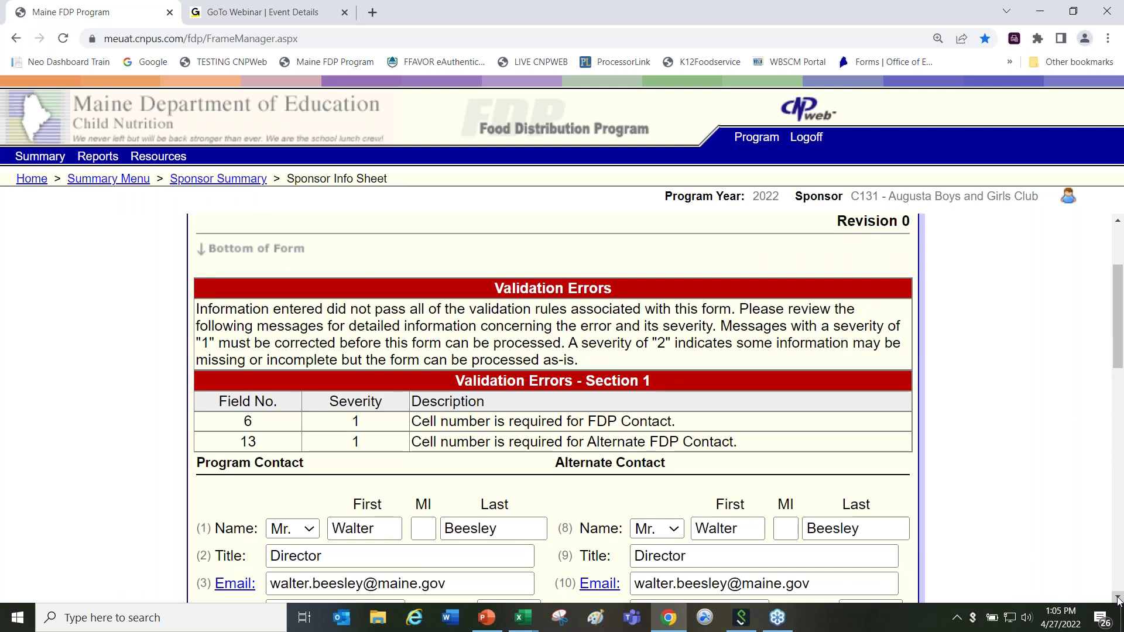
{"action": "left_click", "coordinate": [1119, 599]}
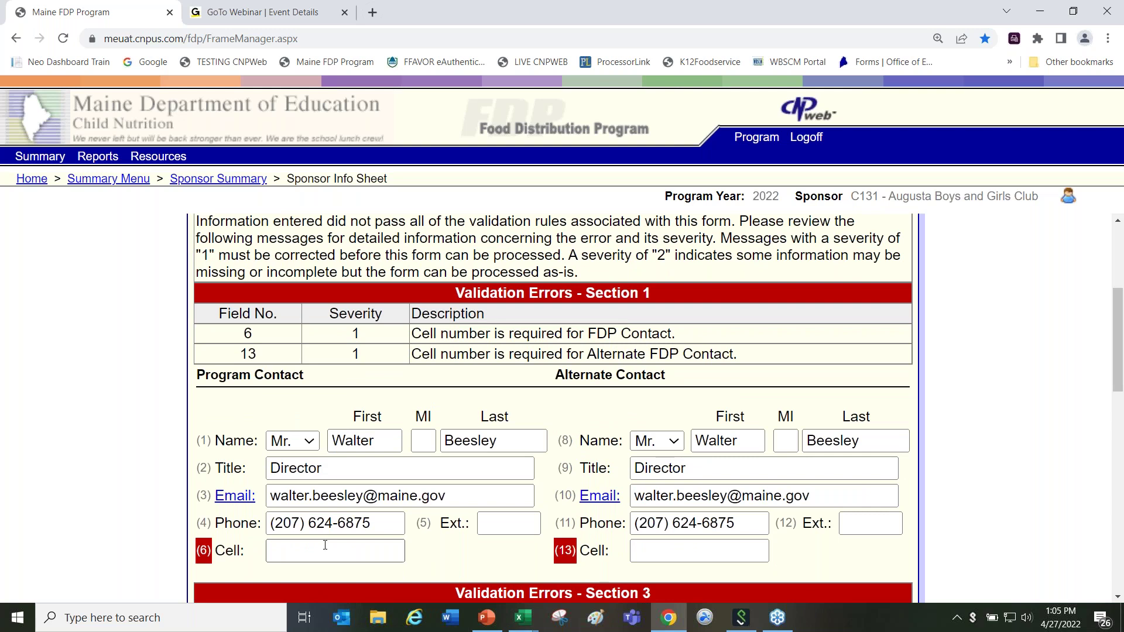
{"action": "left_click", "coordinate": [307, 555]}
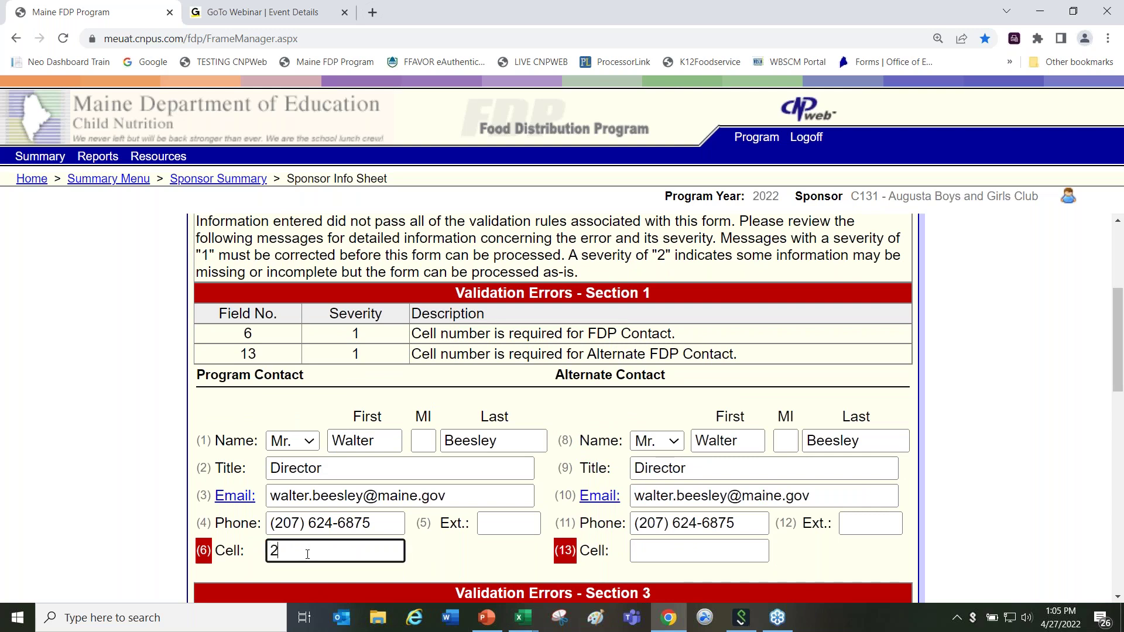
{"action": "left_click", "coordinate": [658, 559]}
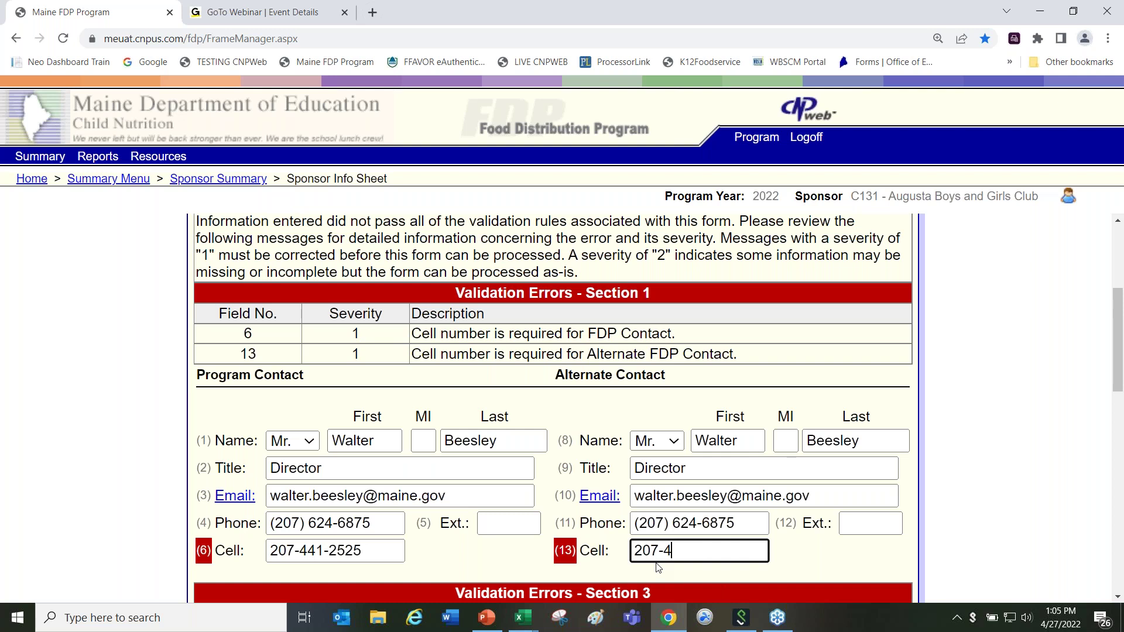
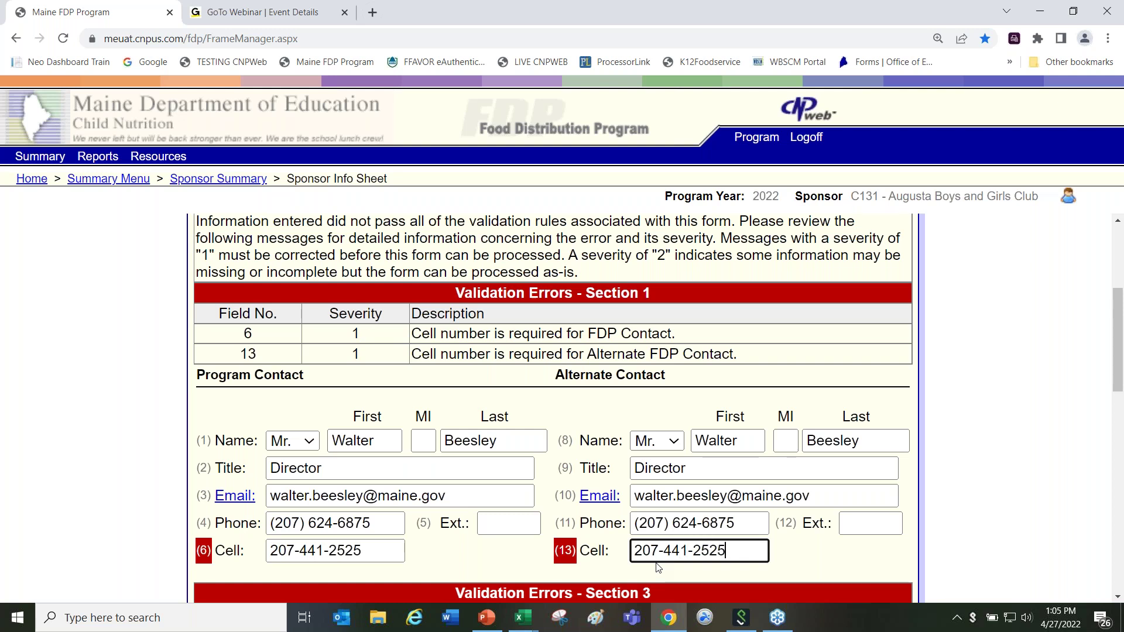
{"action": "left_click", "coordinate": [1118, 596]}
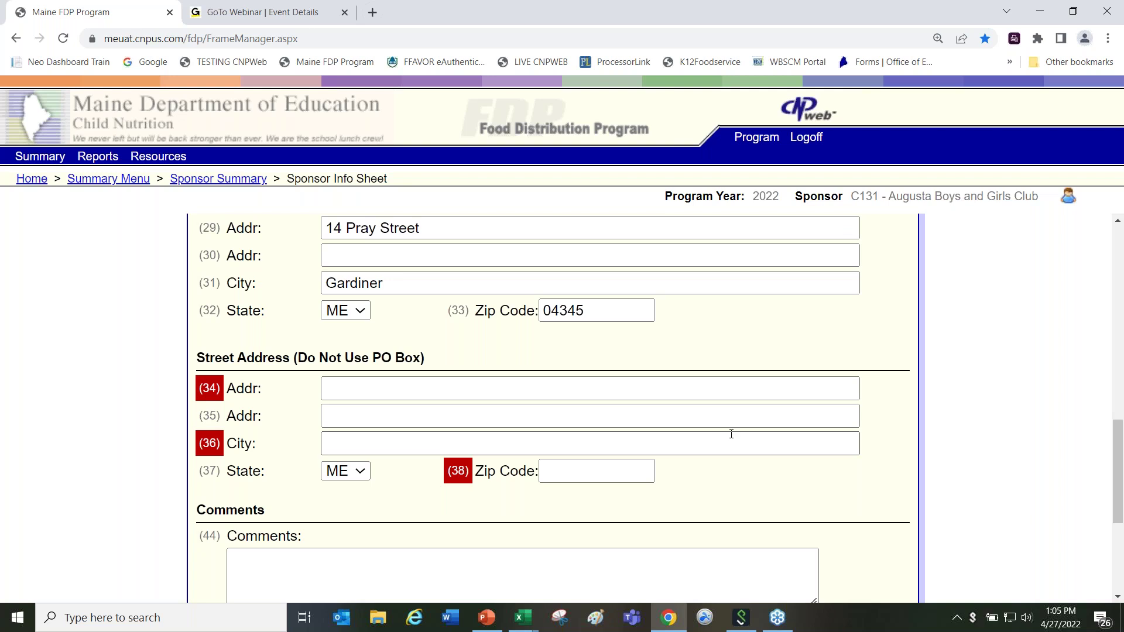
Step: Fill in the sponsor's street address line, city and zip code on the application sheet
{"action": "left_click", "coordinate": [339, 390]}
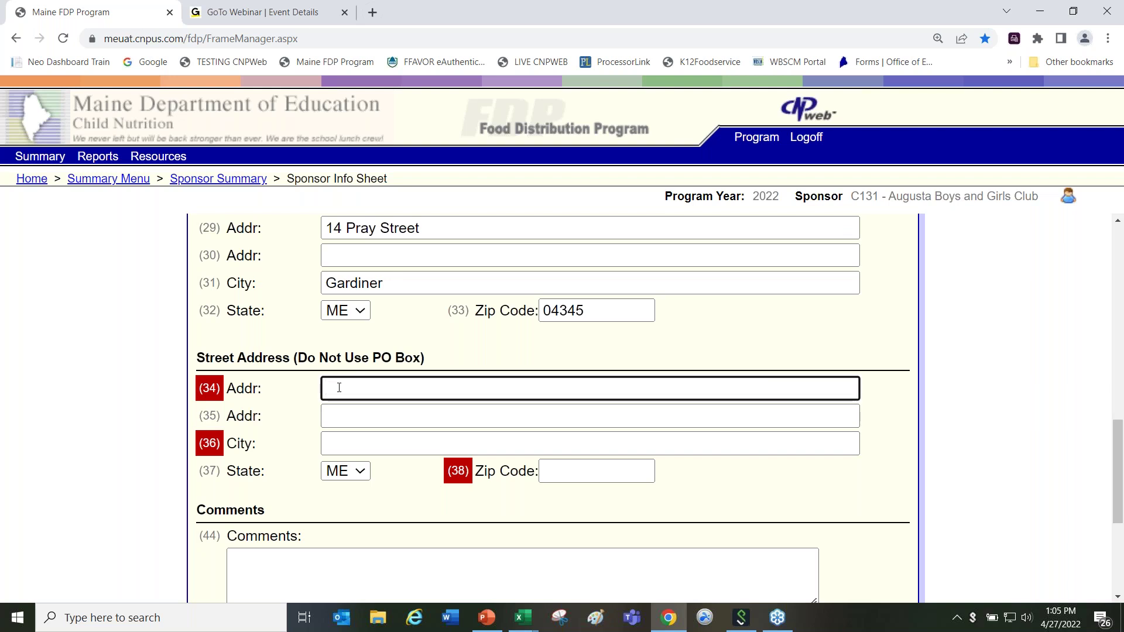
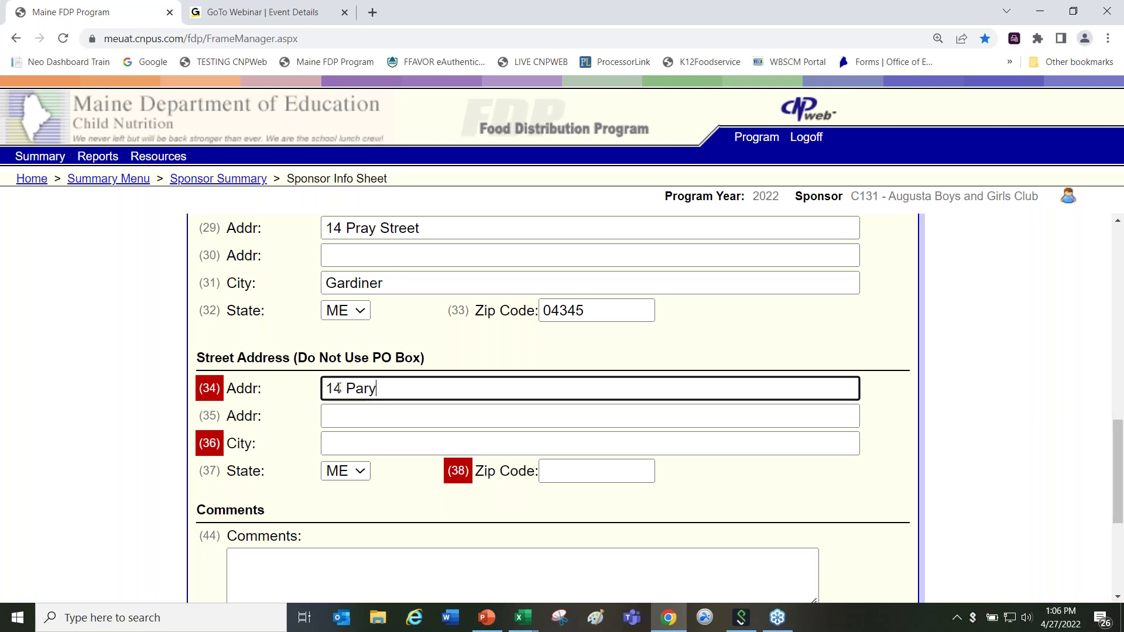
{"action": "left_click", "coordinate": [338, 420]}
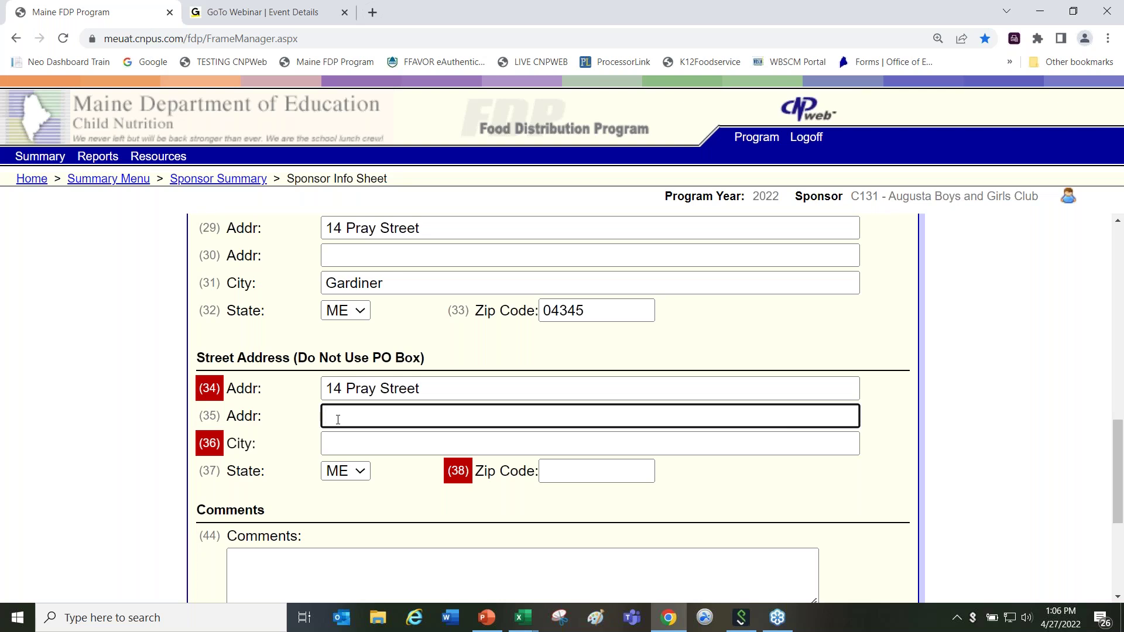
{"action": "left_click", "coordinate": [350, 447]}
{"action": "type", "text": "Gardiner"}
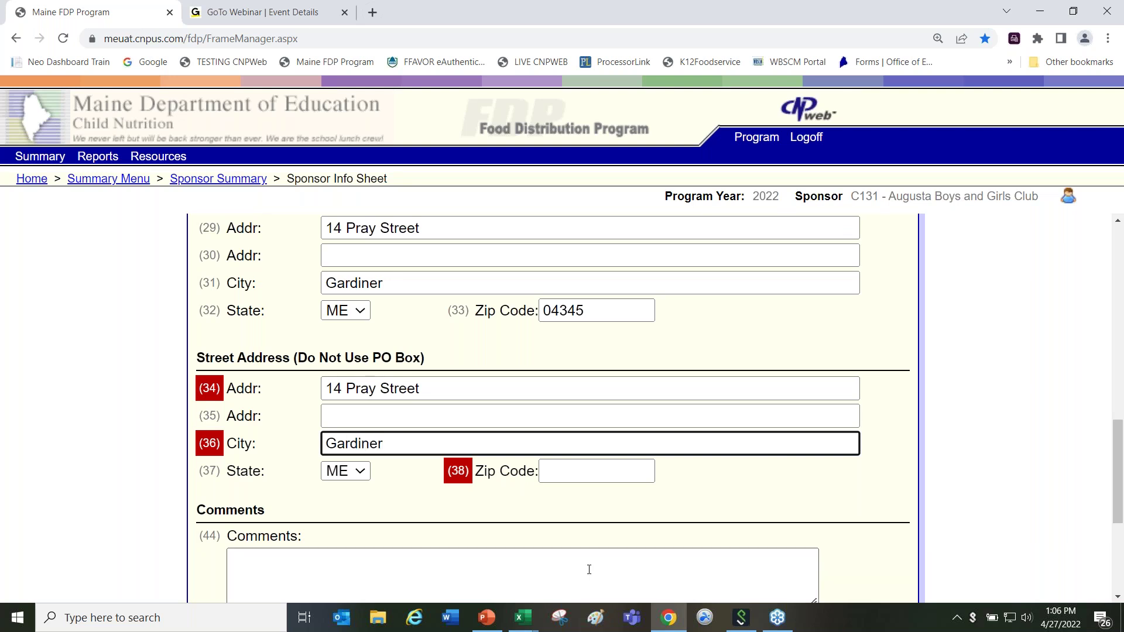
{"action": "left_click", "coordinate": [595, 480]}
{"action": "type", "text": "04345"}
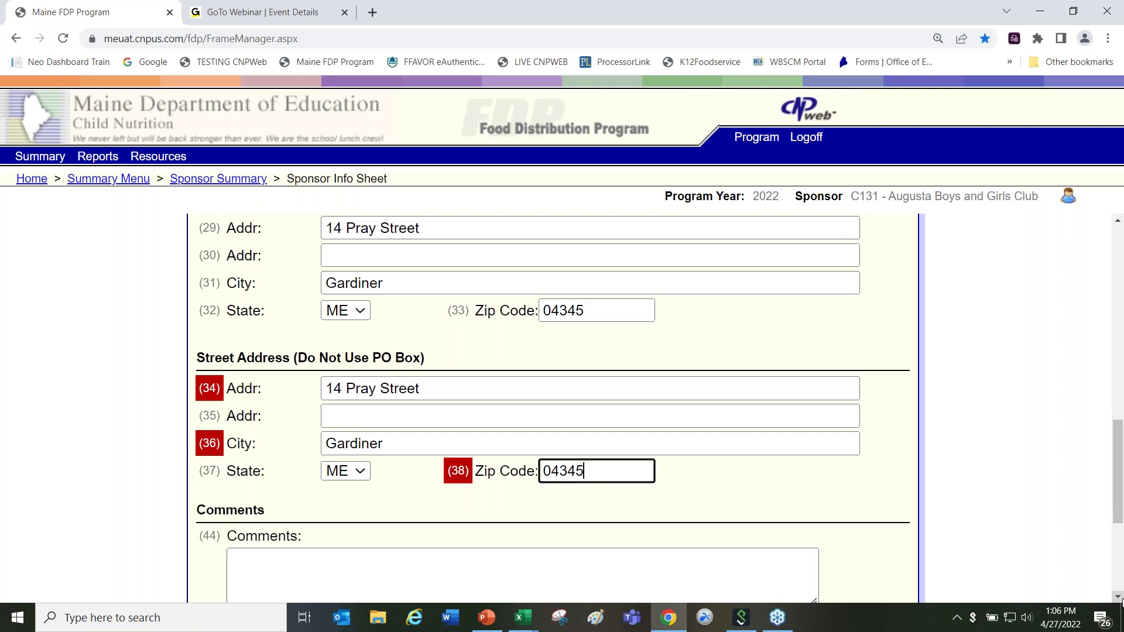
Step: Check the certification box and submit the sponsor application sheet
{"action": "scroll", "coordinate": [1117, 603], "scroll_direction": "down", "scroll_amount": 5}
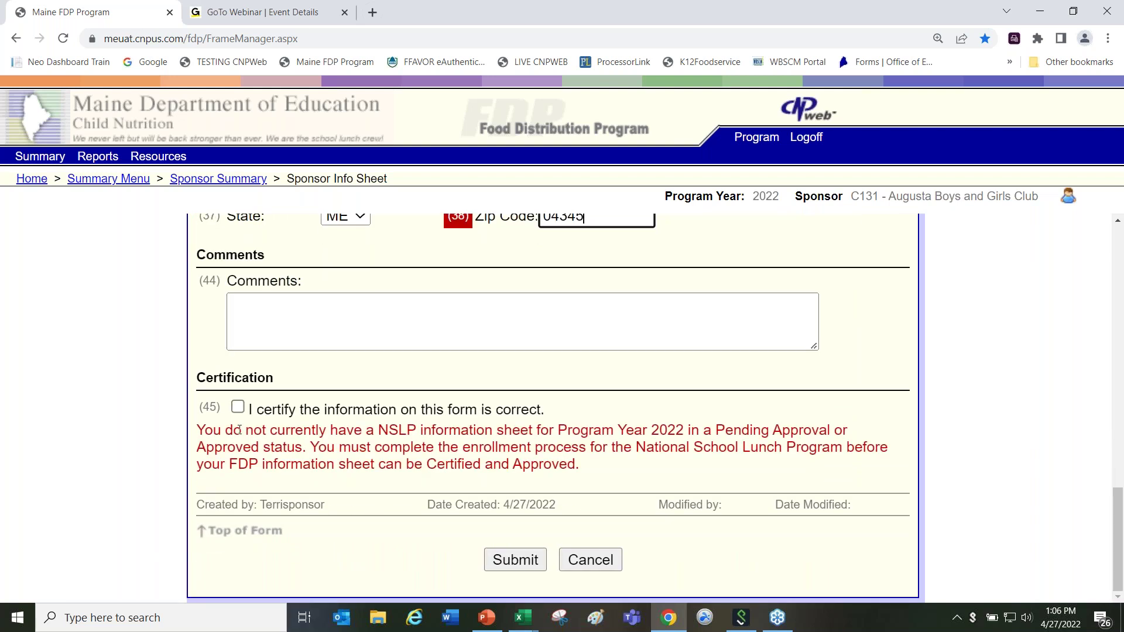
{"action": "left_click", "coordinate": [238, 406]}
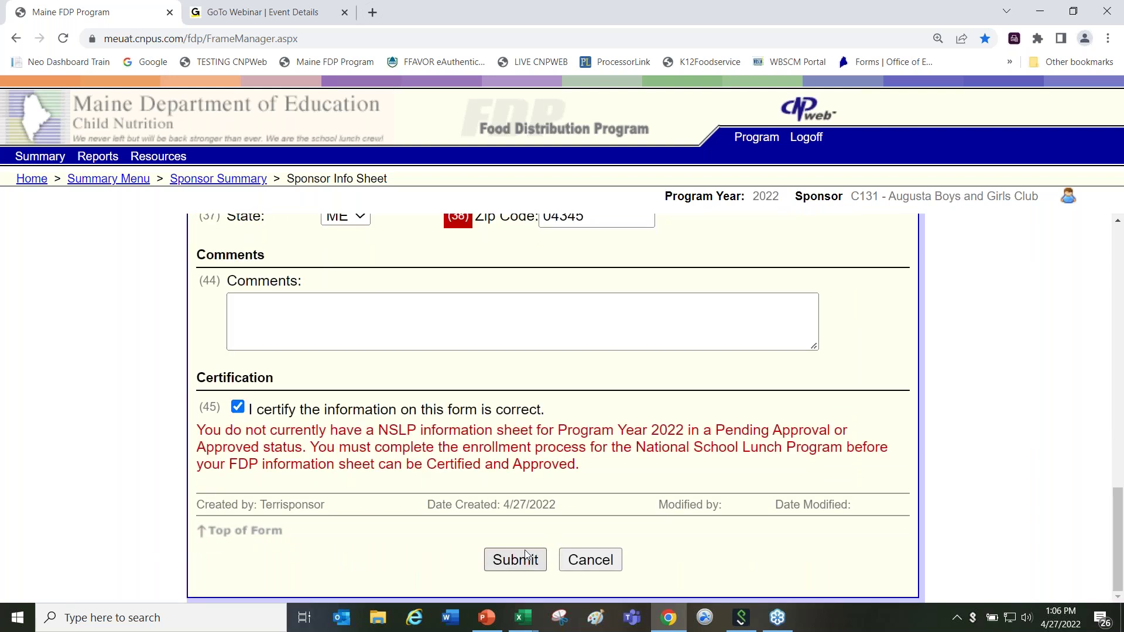
{"action": "left_click", "coordinate": [515, 565]}
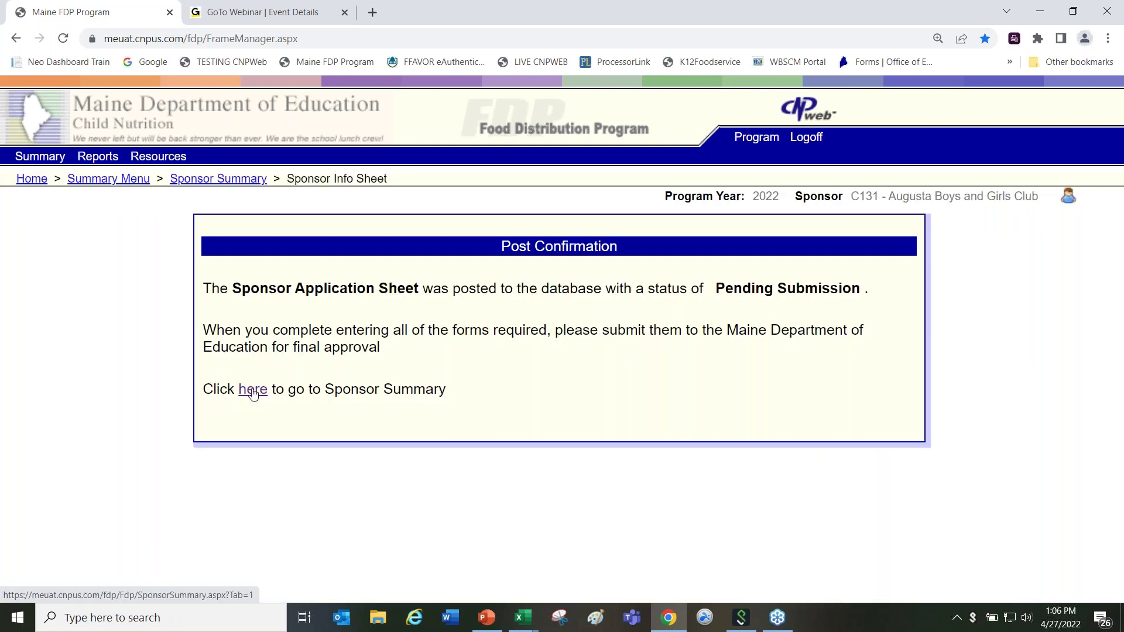
Step: Return from the Post Confirmation panel to the Augusta Boys and Girls Club Sponsor Summary
{"action": "left_click", "coordinate": [253, 391]}
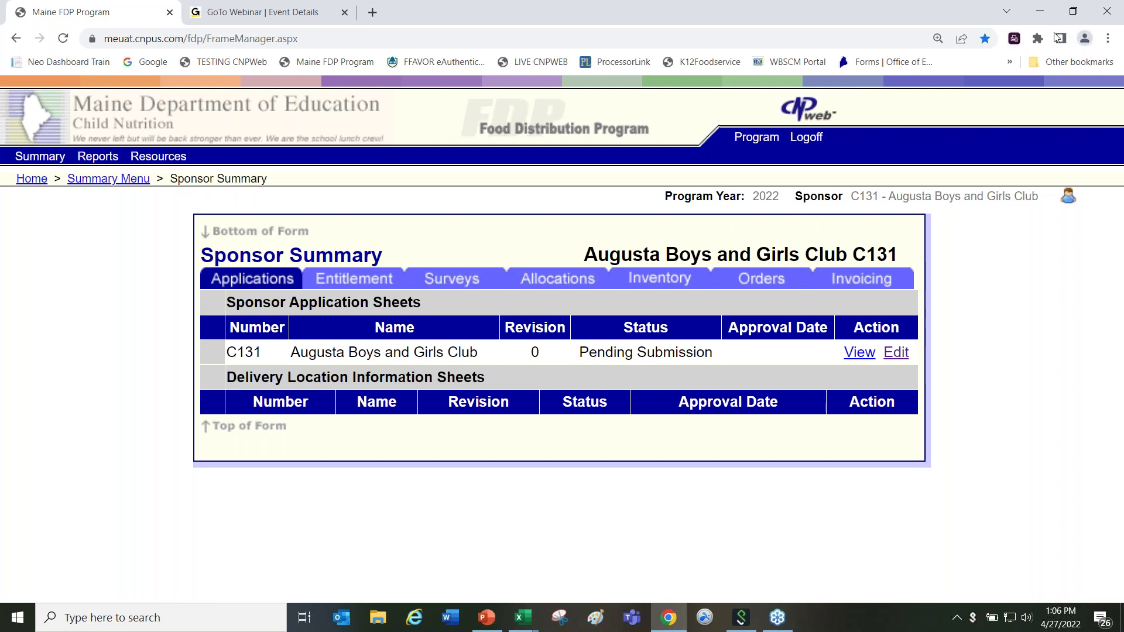
{"action": "left_click", "coordinate": [1076, 157]}
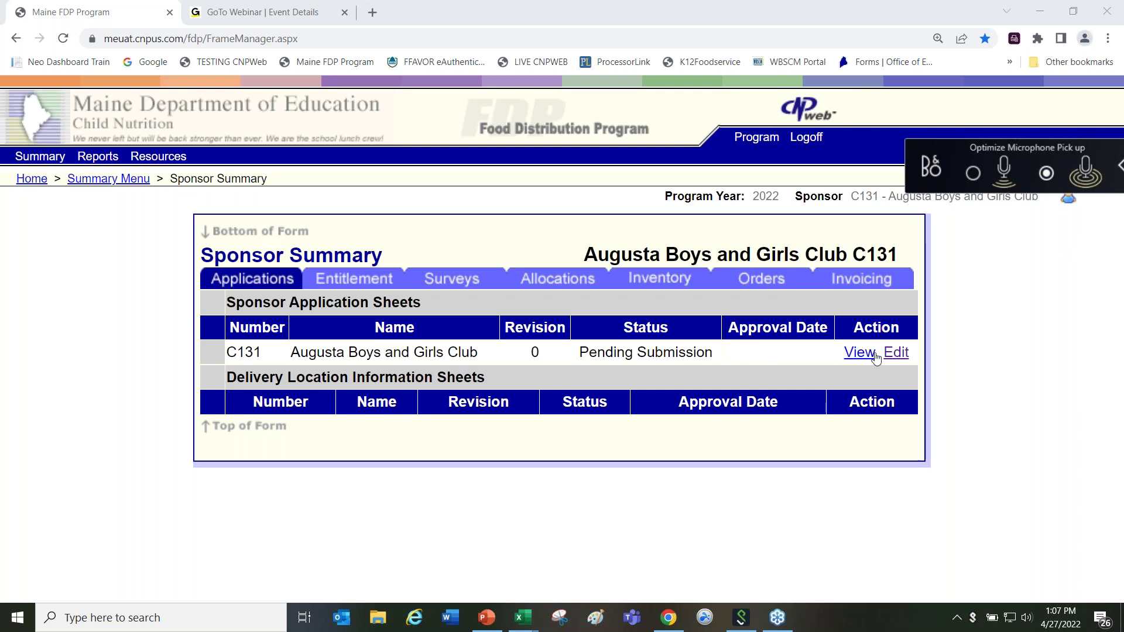
Step: Filter the sponsor list by letter L and open Lewiston Public Schools 250
{"action": "left_click", "coordinate": [818, 196]}
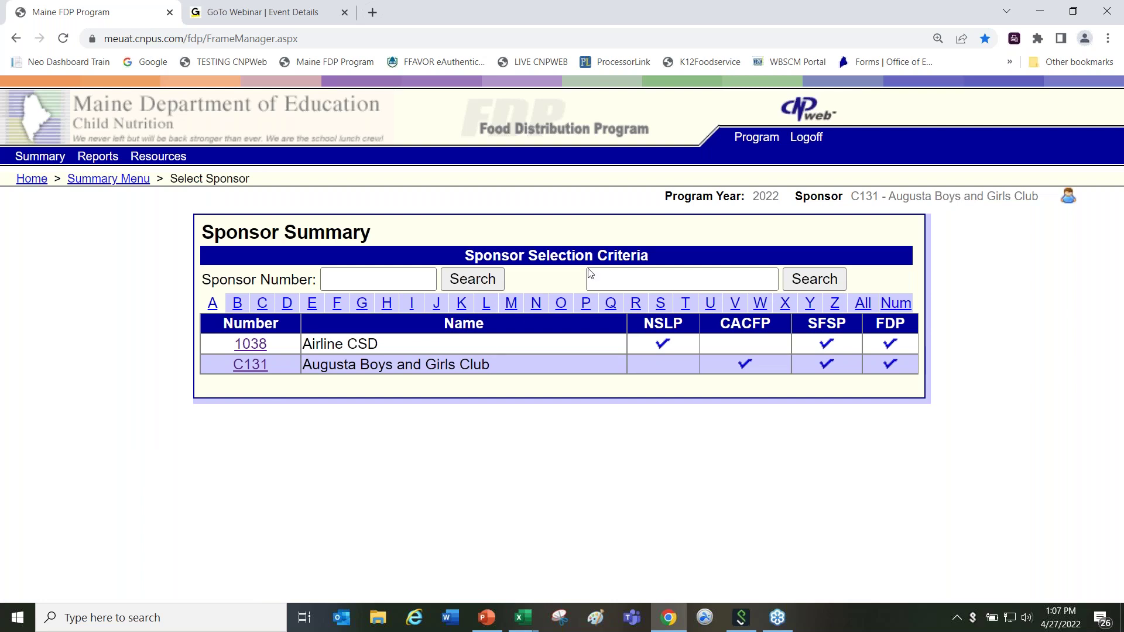
{"action": "left_click", "coordinate": [486, 304]}
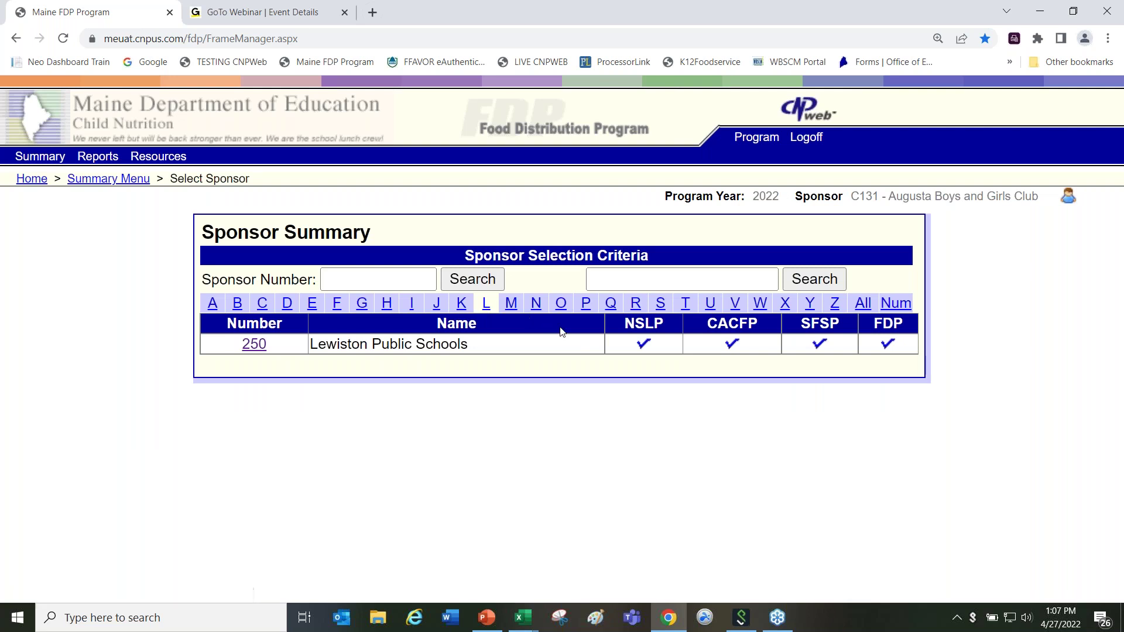
{"action": "left_click", "coordinate": [254, 345]}
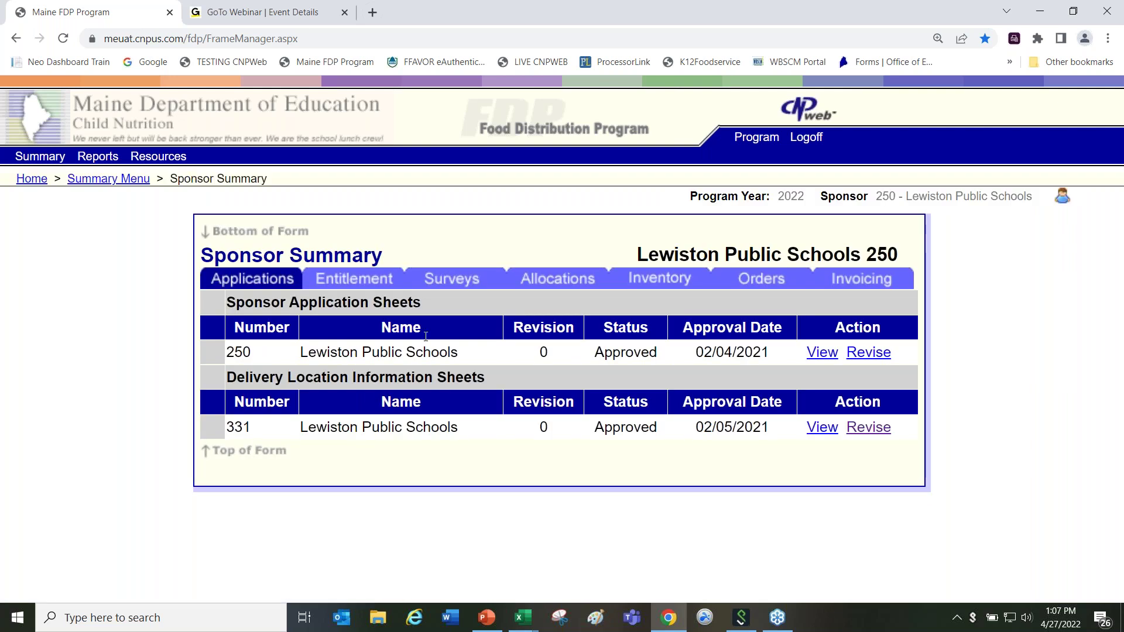
{"action": "double_click", "coordinate": [537, 230]}
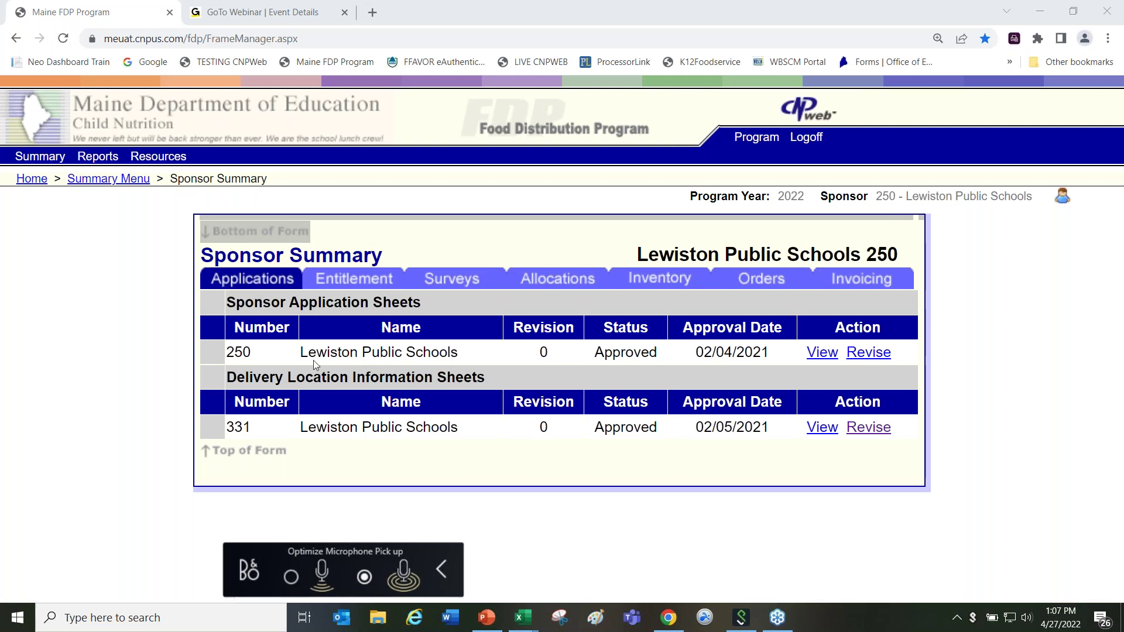
{"action": "left_click", "coordinate": [823, 353]}
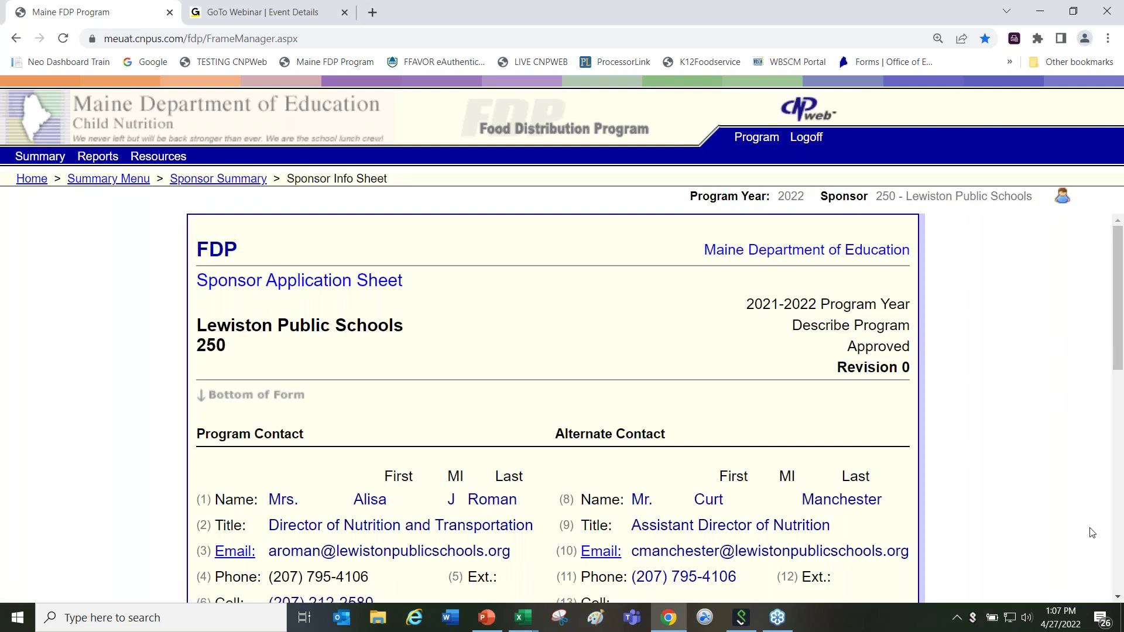
{"action": "scroll", "coordinate": [1119, 599], "scroll_direction": "down", "scroll_amount": 6}
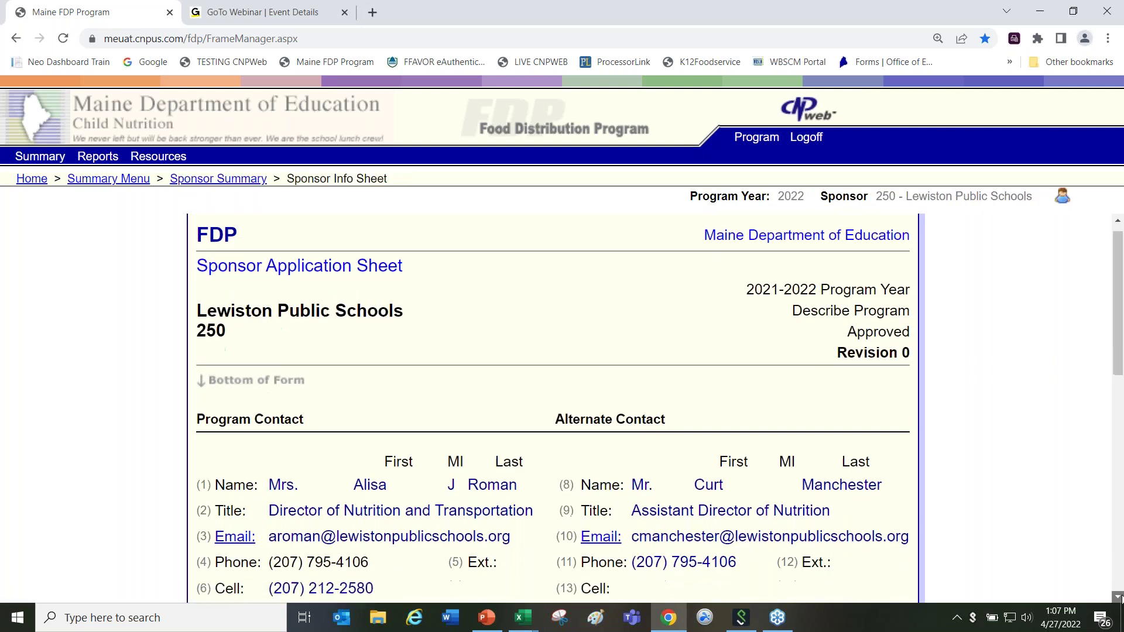
{"action": "scroll", "coordinate": [1120, 599], "scroll_direction": "down", "scroll_amount": 4}
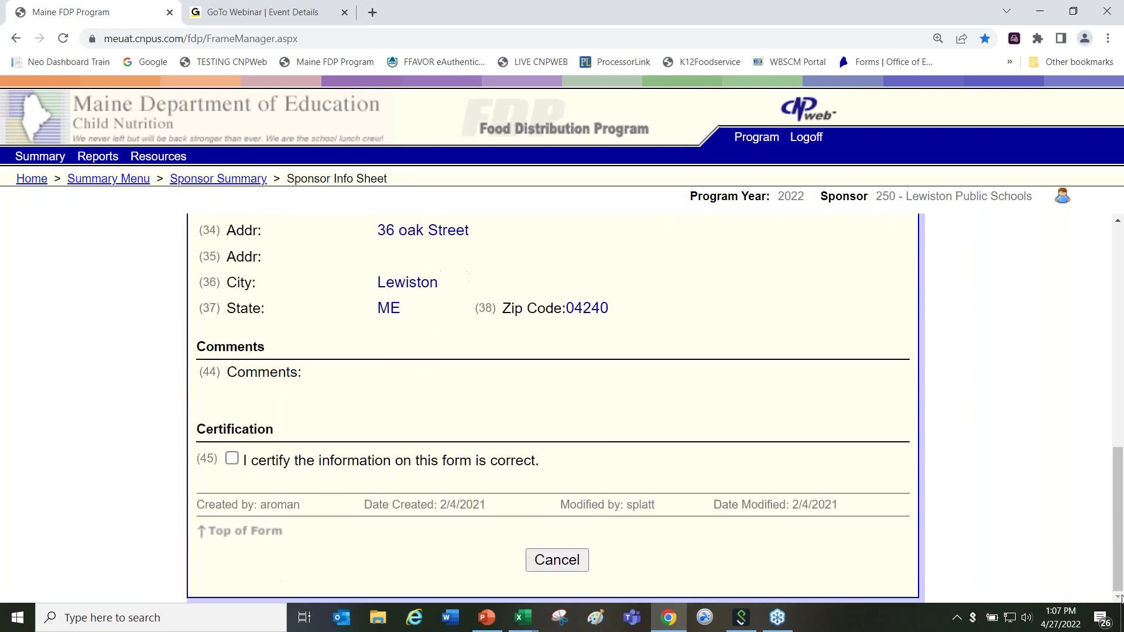
{"action": "left_click", "coordinate": [544, 562]}
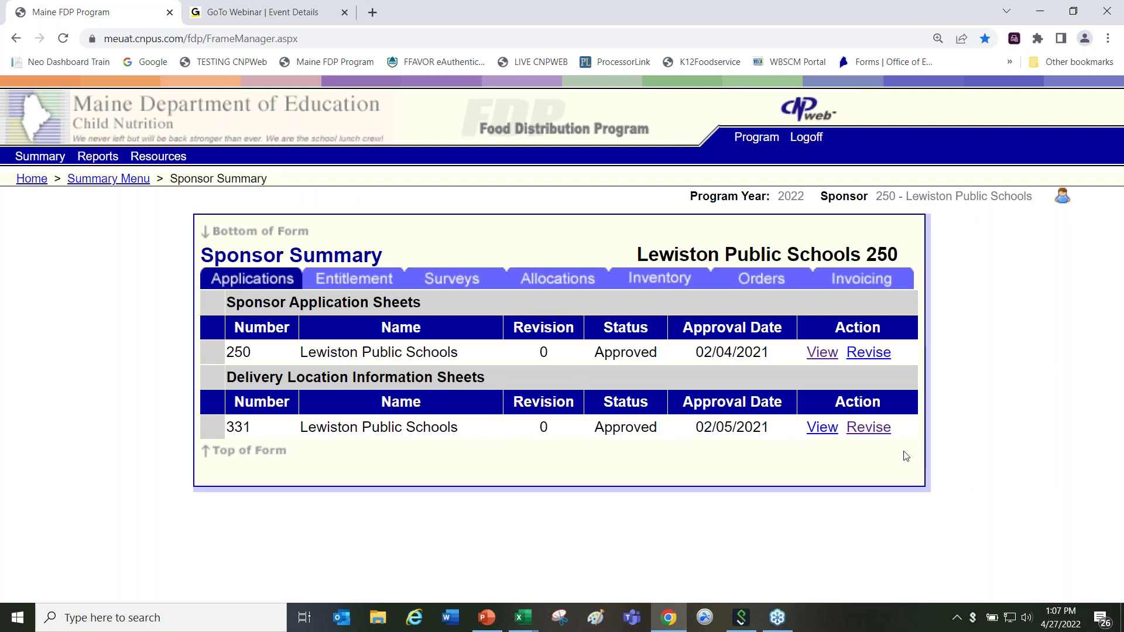
Step: View Lewiston's approved delivery location sheet 331, then cancel back to the Sponsor Summary
{"action": "left_click", "coordinate": [822, 429]}
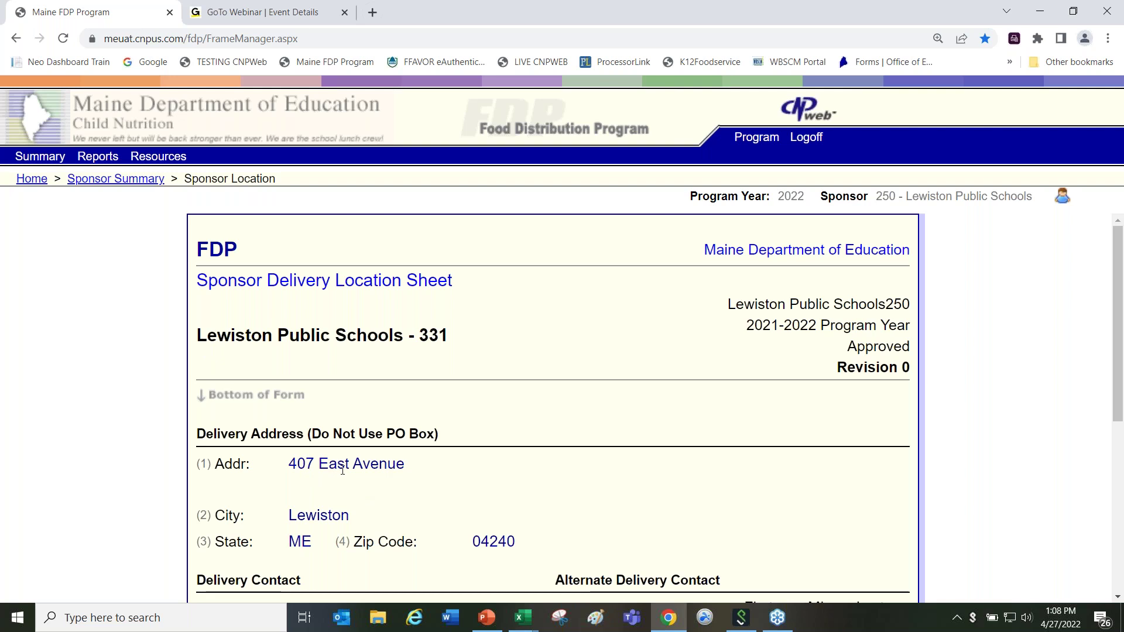
{"action": "left_click", "coordinate": [1118, 585]}
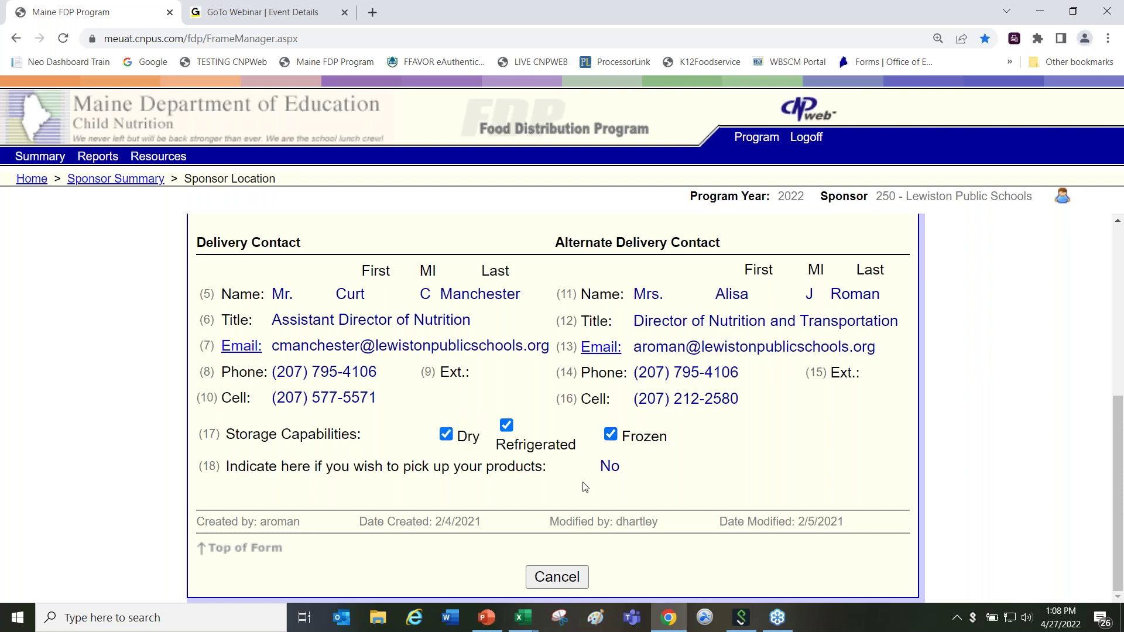
{"action": "left_click", "coordinate": [557, 578]}
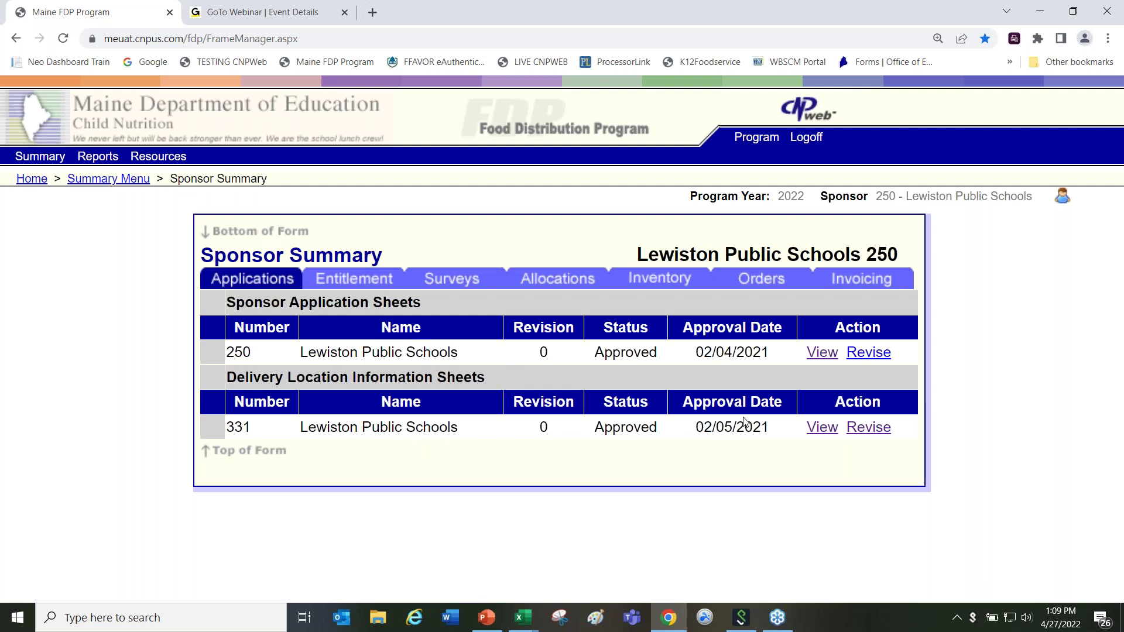
{"action": "left_click", "coordinate": [820, 428]}
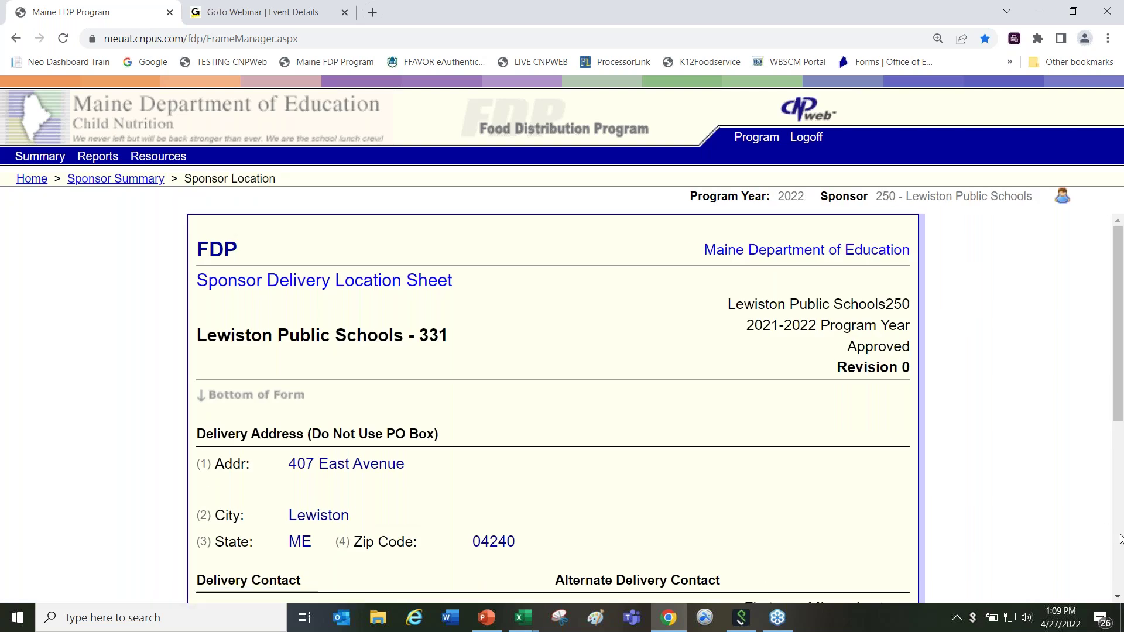
{"action": "scroll", "coordinate": [1117, 599], "scroll_direction": "down", "scroll_amount": 6}
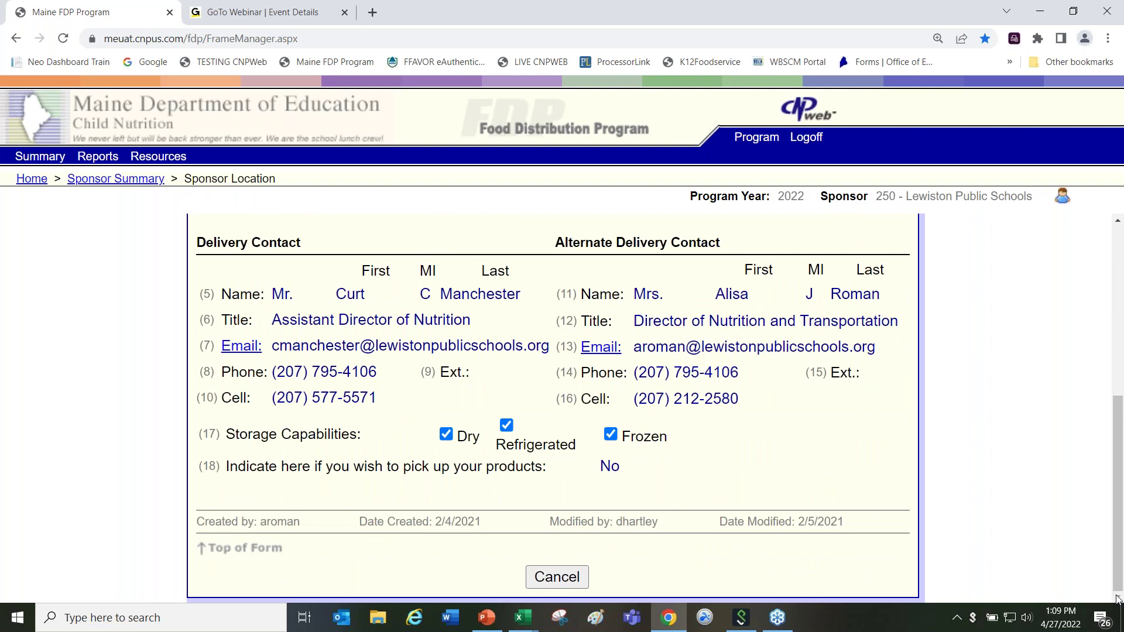
{"action": "left_click", "coordinate": [557, 583]}
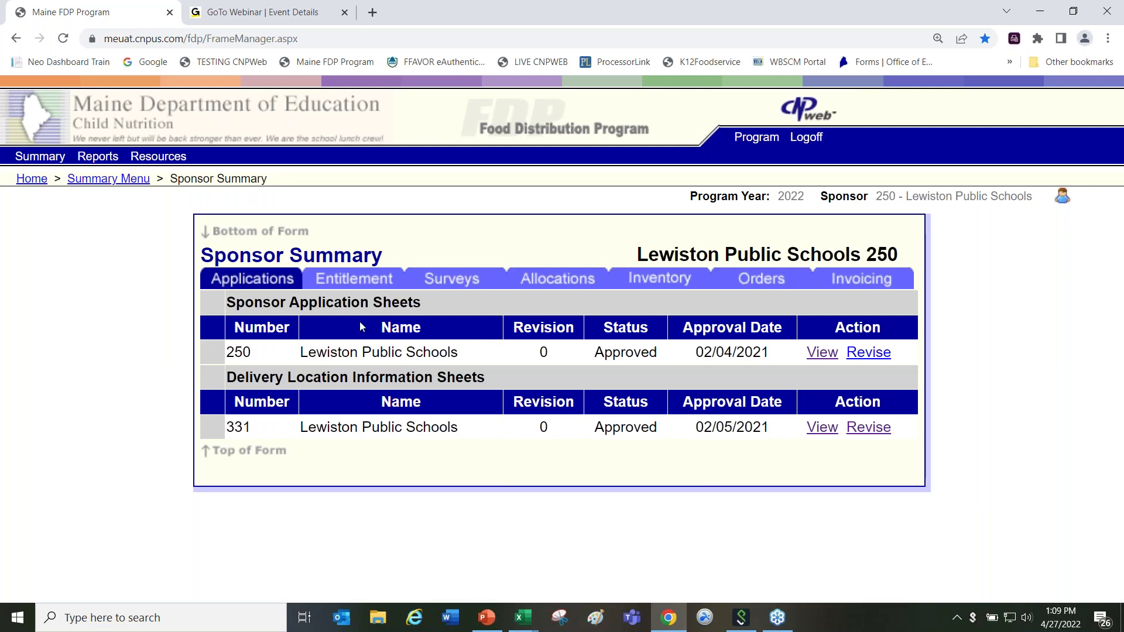
Step: Review Lewiston's entitlement balance, then list its nine allocations with accept and close dates
{"action": "left_click", "coordinate": [349, 282]}
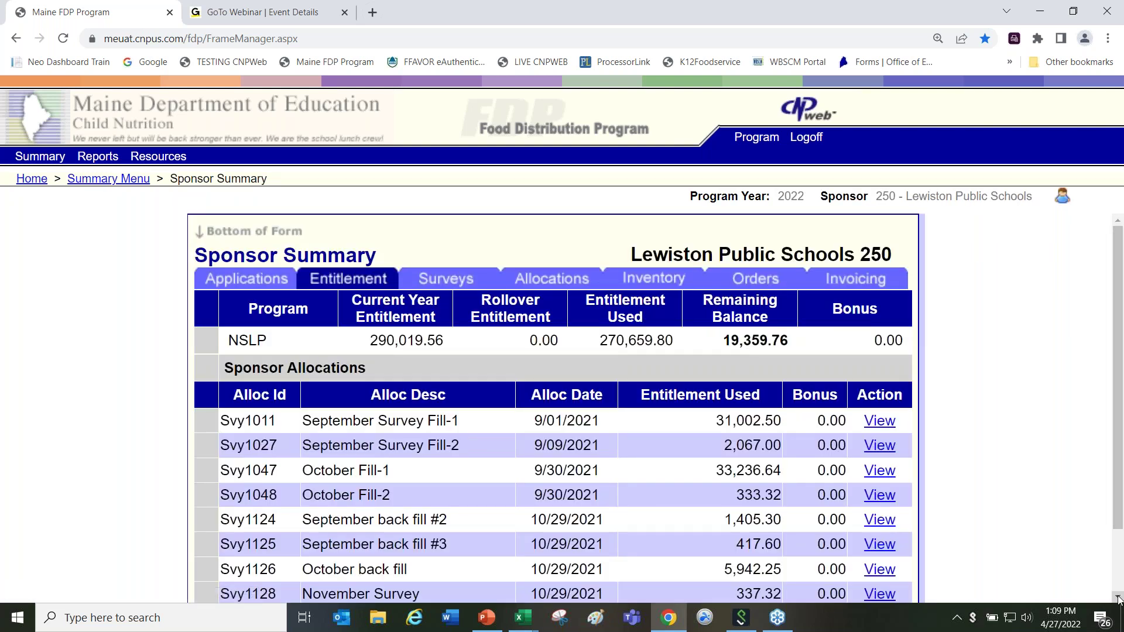
{"action": "scroll", "coordinate": [1119, 598], "scroll_direction": "down", "scroll_amount": 3}
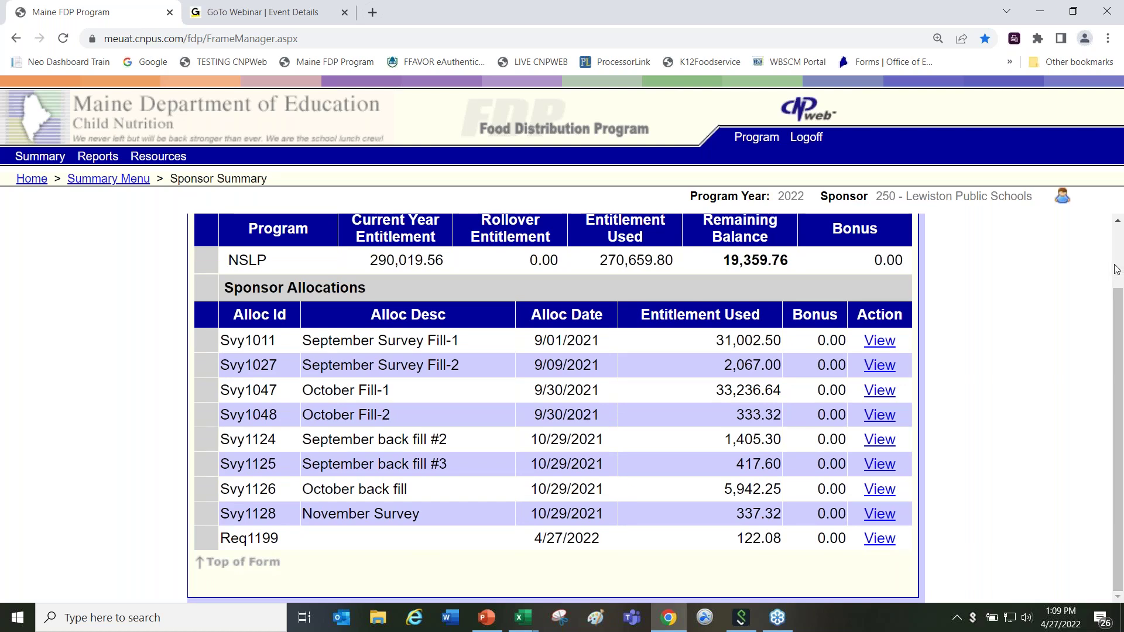
{"action": "left_click", "coordinate": [1118, 225]}
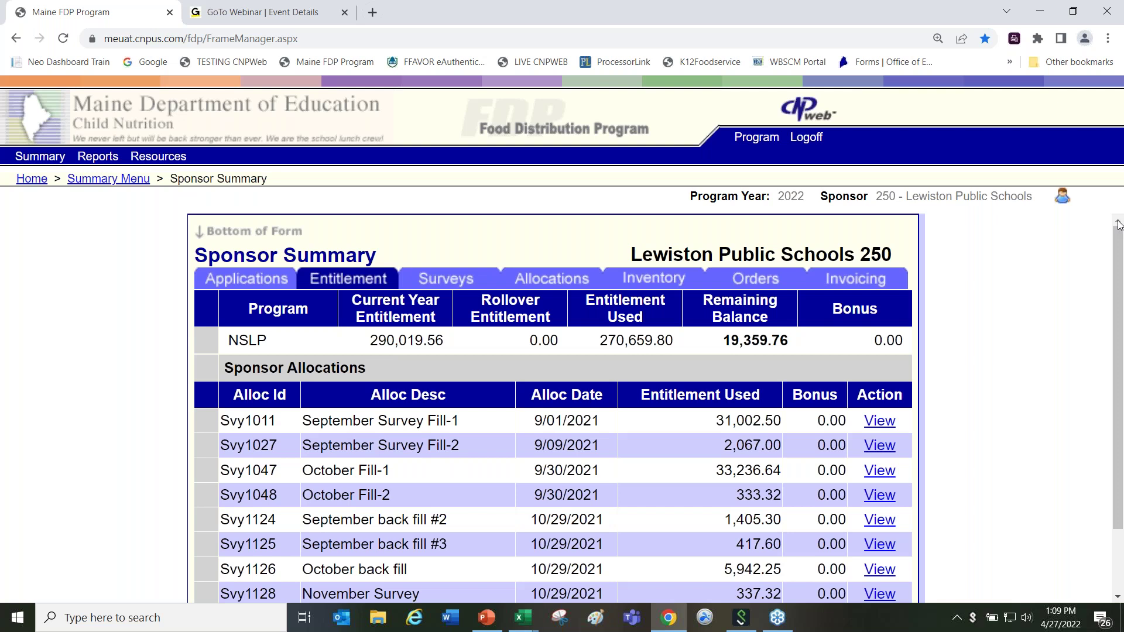
{"action": "left_click", "coordinate": [551, 278]}
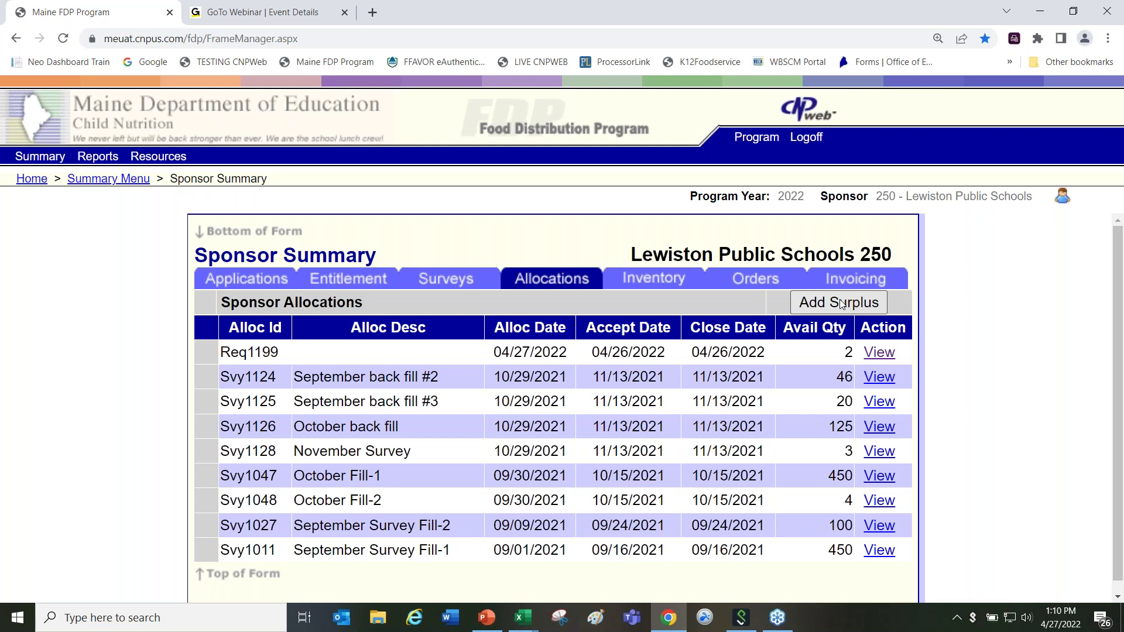
Step: Page through a surplus request with the diced chicken quantity, cancel it, and show Lewiston's orders
{"action": "left_click", "coordinate": [841, 304]}
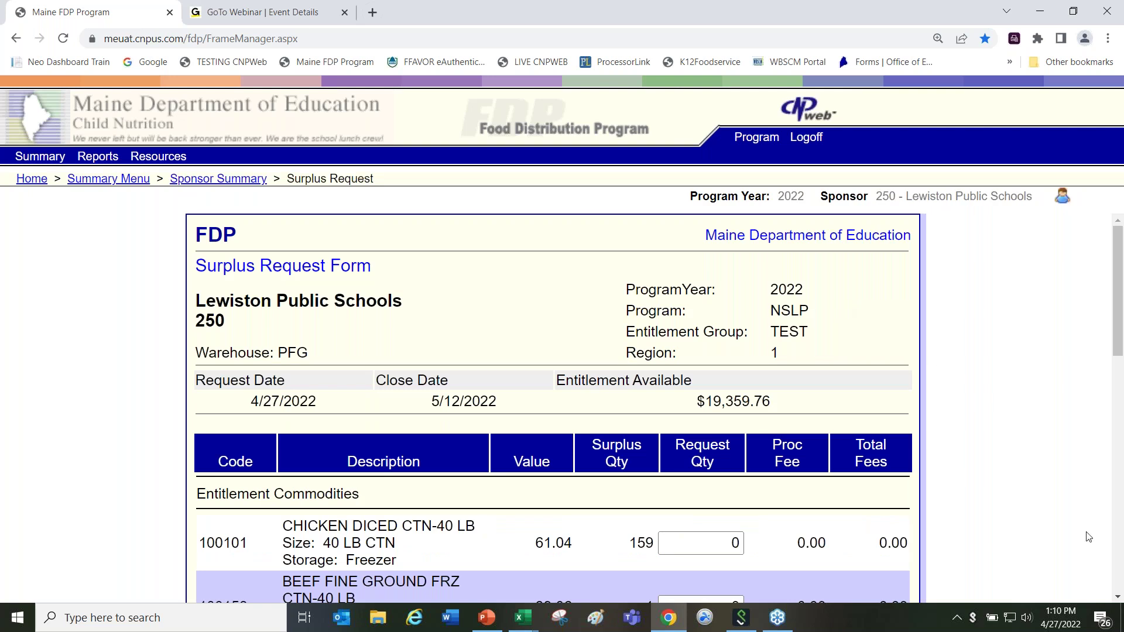
{"action": "left_click", "coordinate": [1118, 597]}
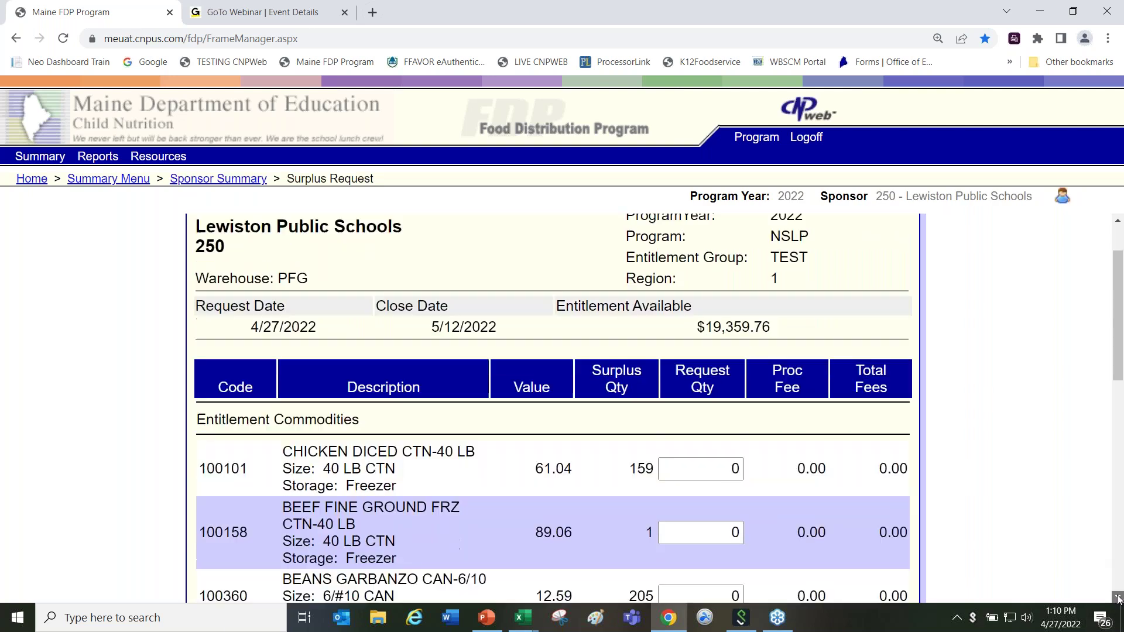
{"action": "left_click", "coordinate": [1117, 598]}
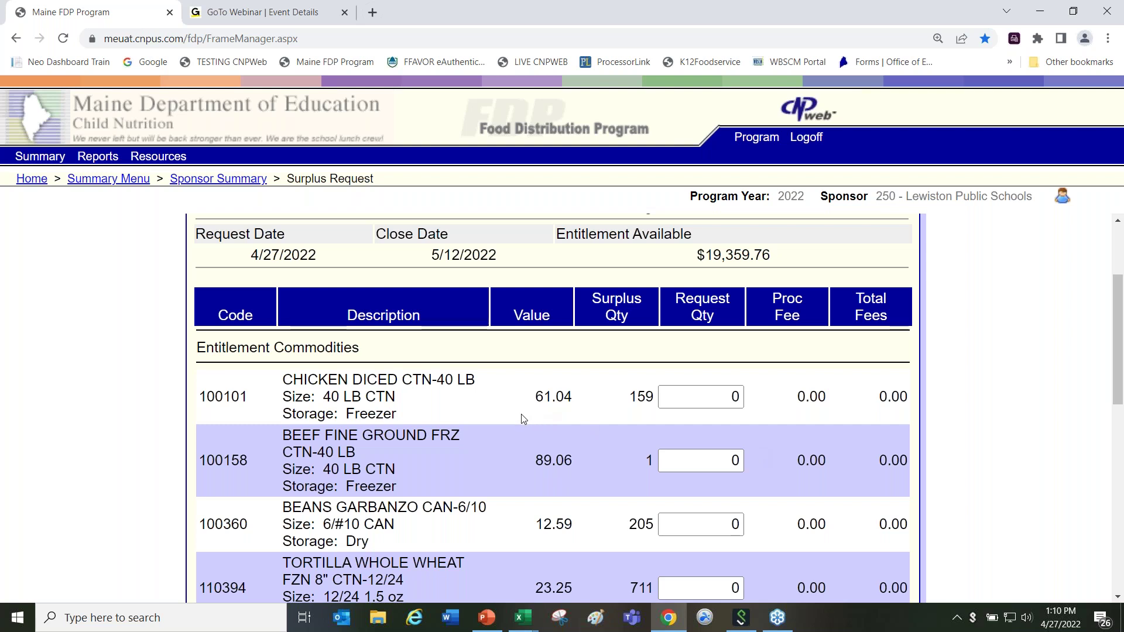
{"action": "left_click", "coordinate": [732, 396]}
{"action": "left_click", "coordinate": [765, 391]}
{"action": "left_click", "coordinate": [1118, 597]}
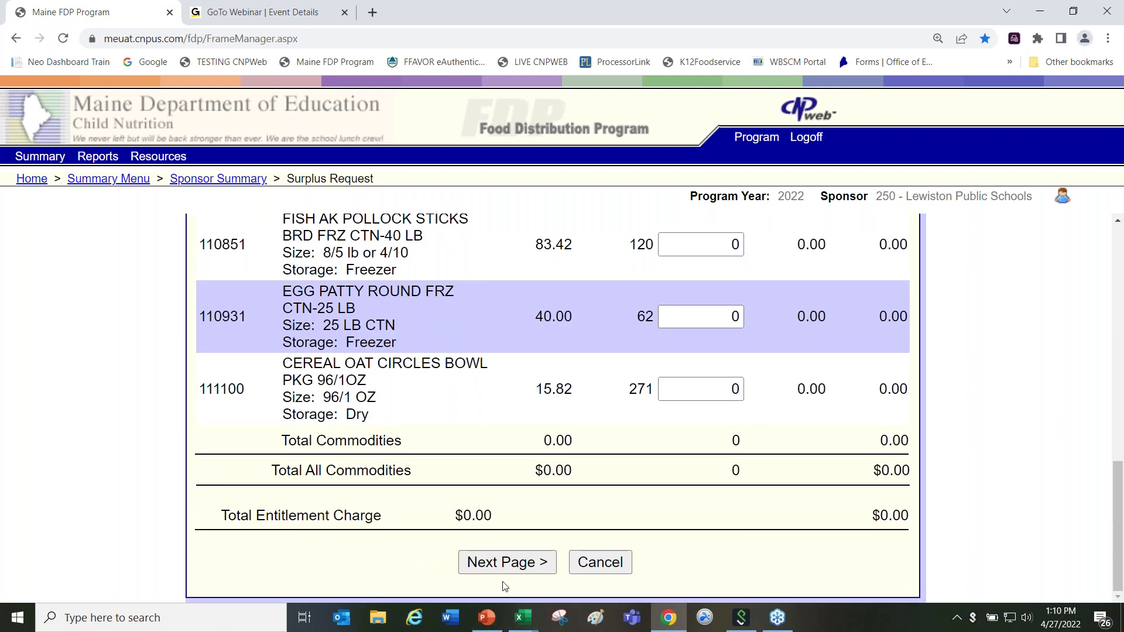
{"action": "left_click", "coordinate": [507, 565]}
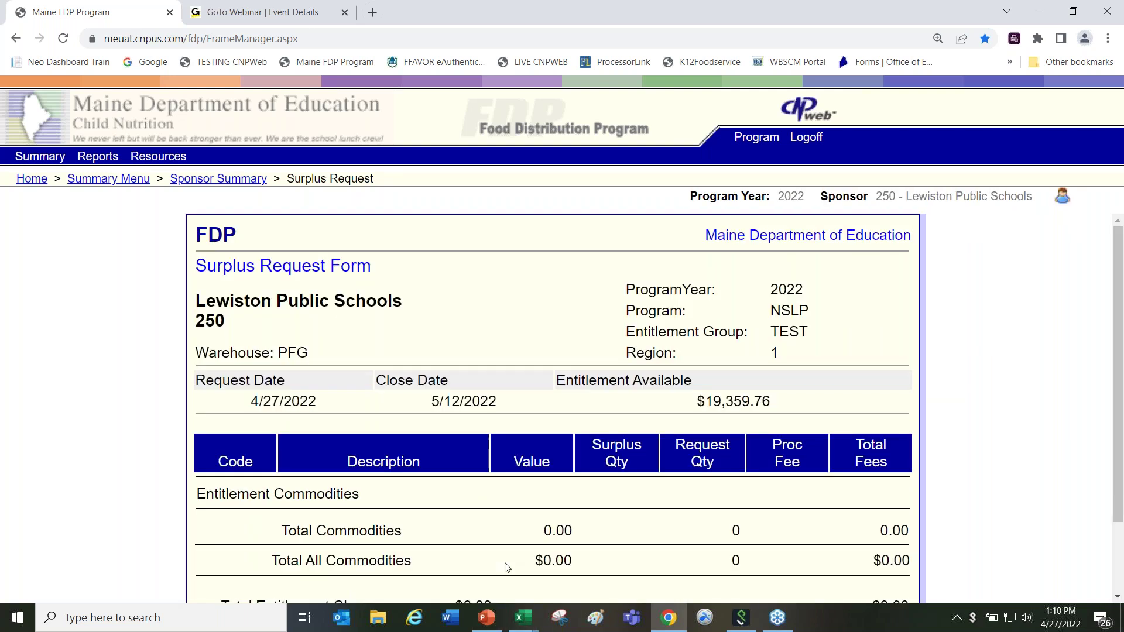
{"action": "left_click", "coordinate": [1117, 597]}
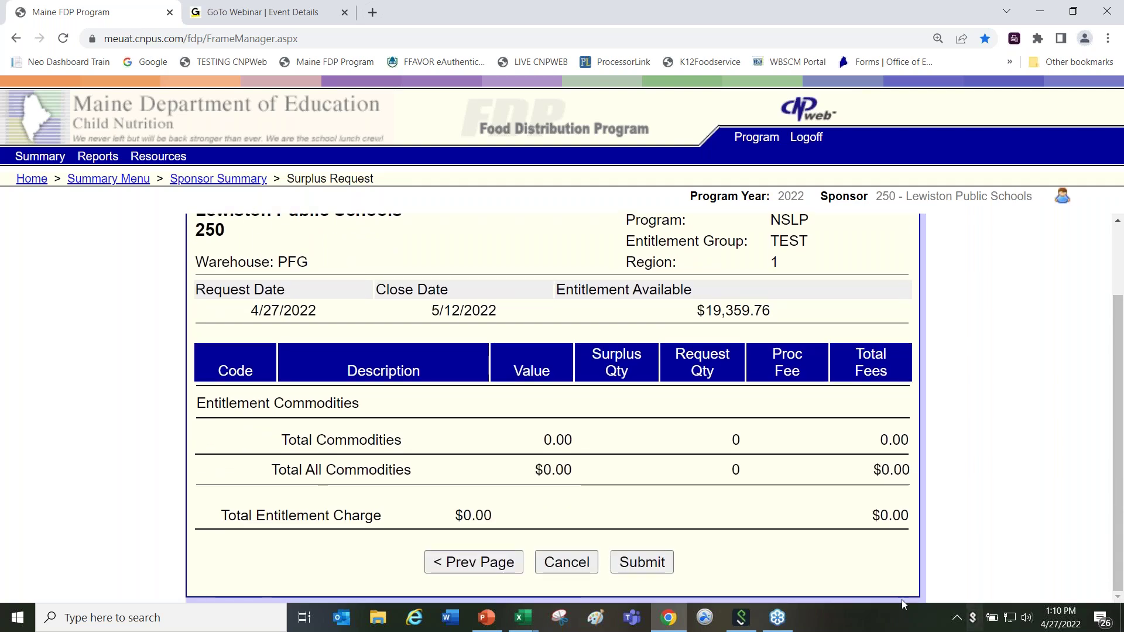
{"action": "left_click", "coordinate": [565, 563]}
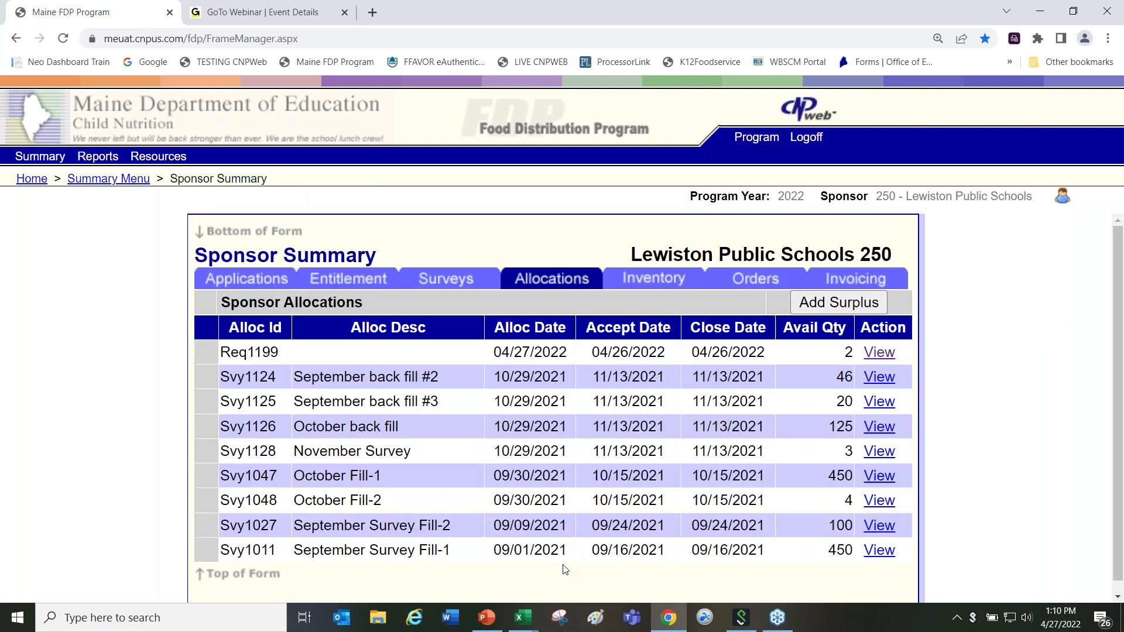
{"action": "left_click", "coordinate": [749, 284]}
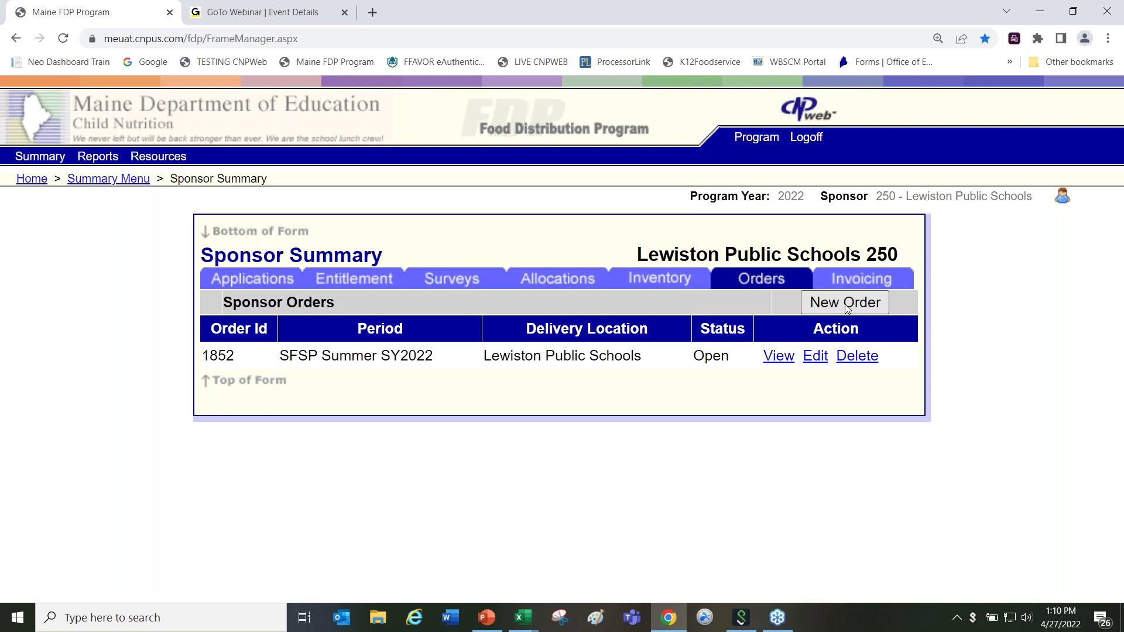
Step: Create a new order with location Lewiston Public Schools and delivery period SFSP Summer SY2022
{"action": "left_click", "coordinate": [846, 308]}
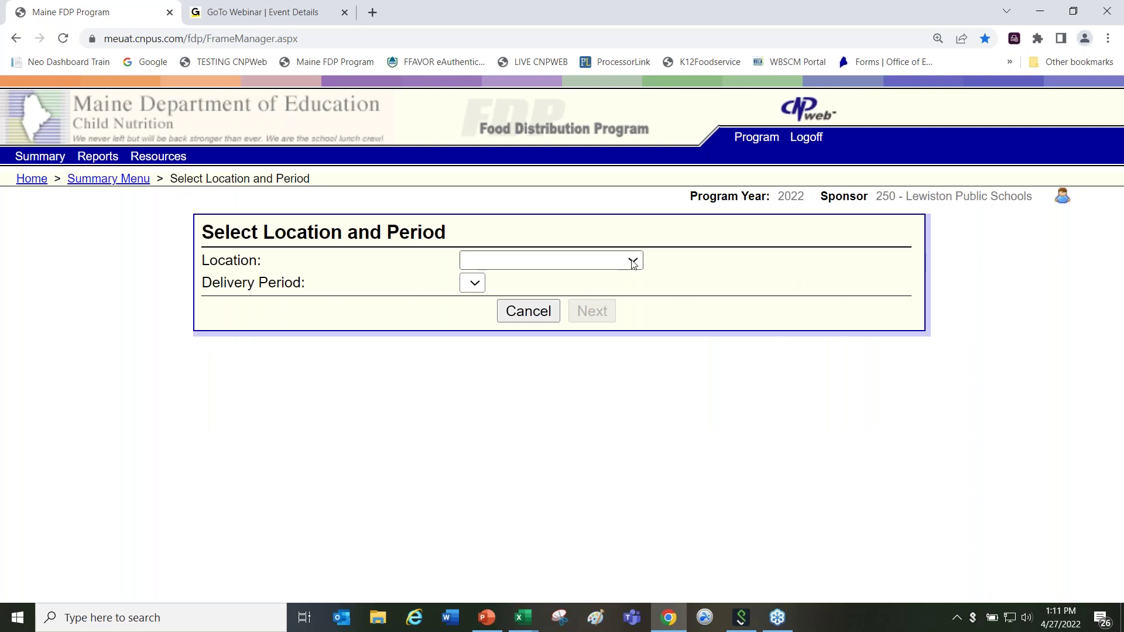
{"action": "left_click", "coordinate": [632, 263]}
{"action": "left_click", "coordinate": [633, 298]}
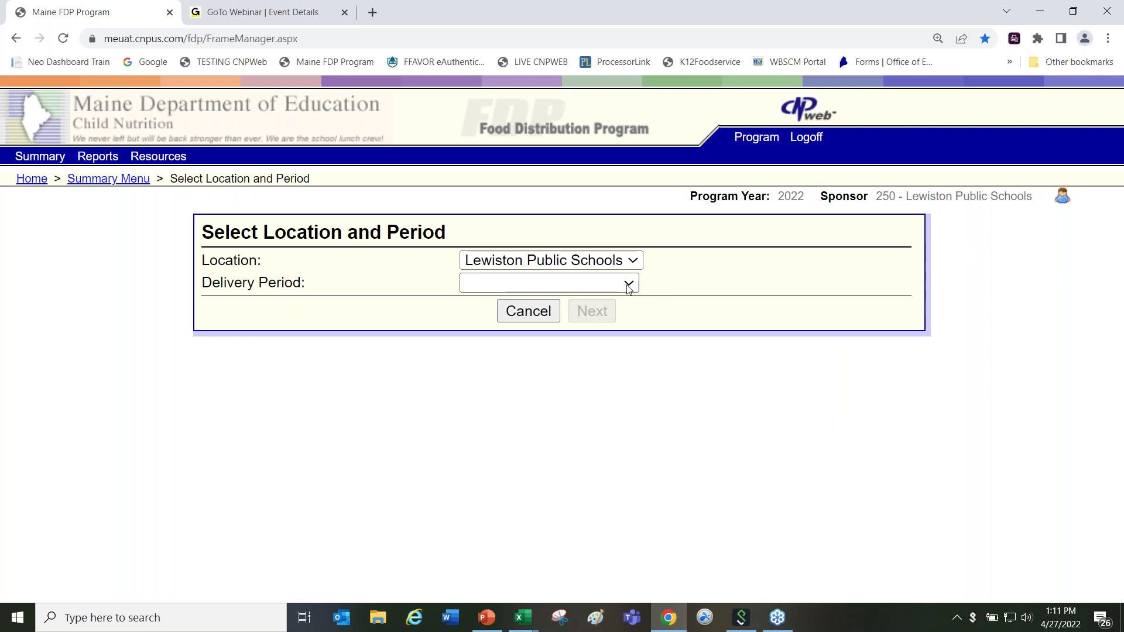
{"action": "left_click", "coordinate": [629, 284]}
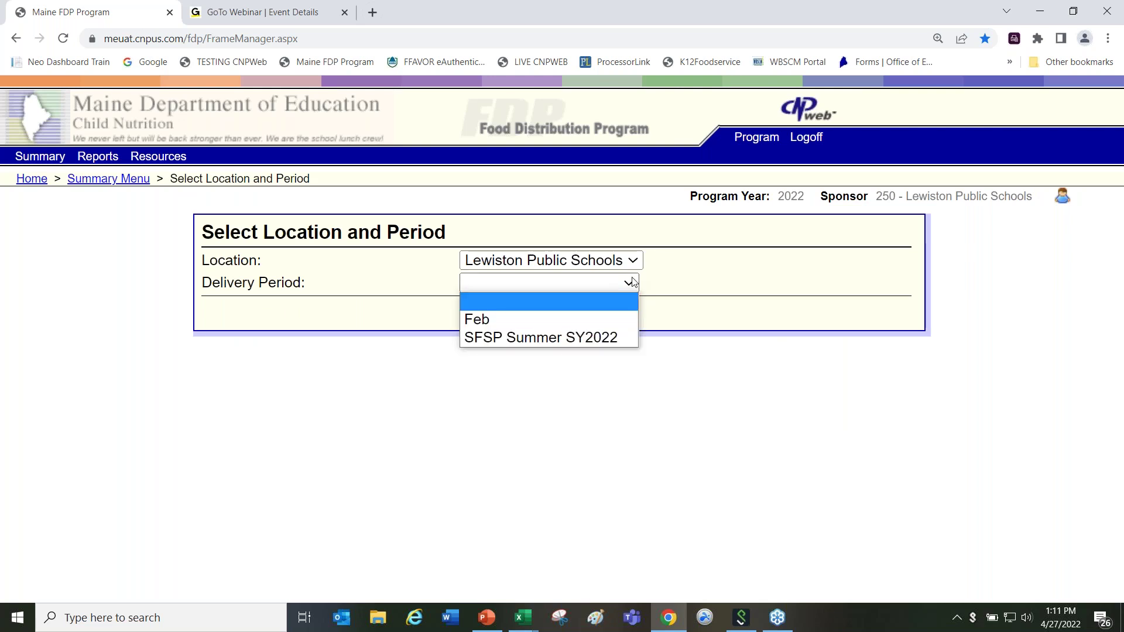
{"action": "left_click", "coordinate": [621, 342]}
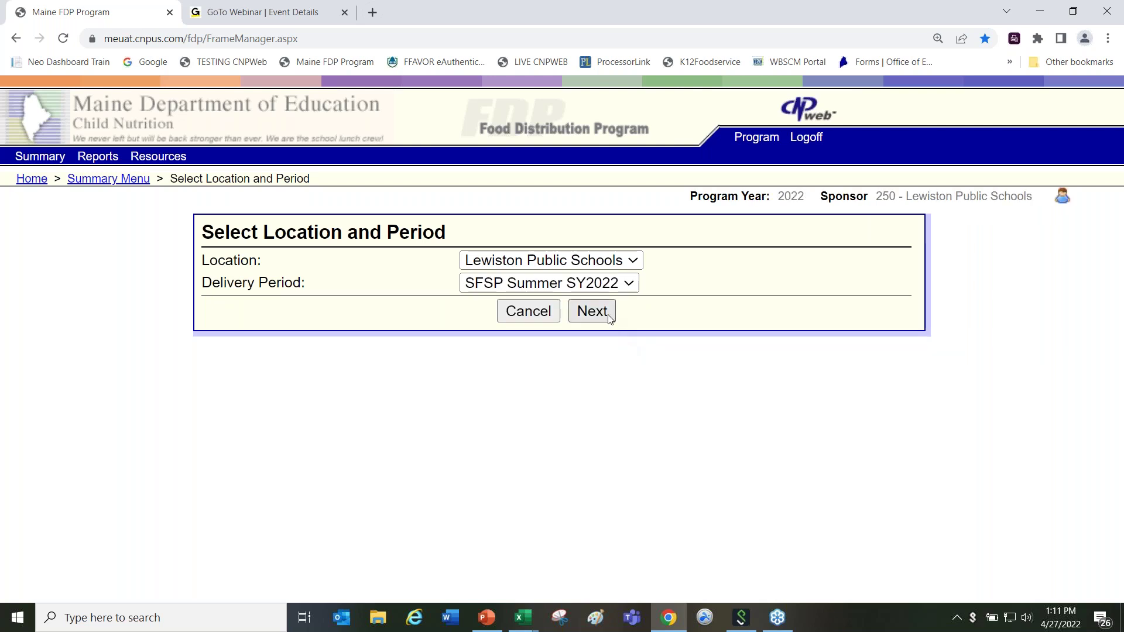
{"action": "left_click", "coordinate": [592, 314]}
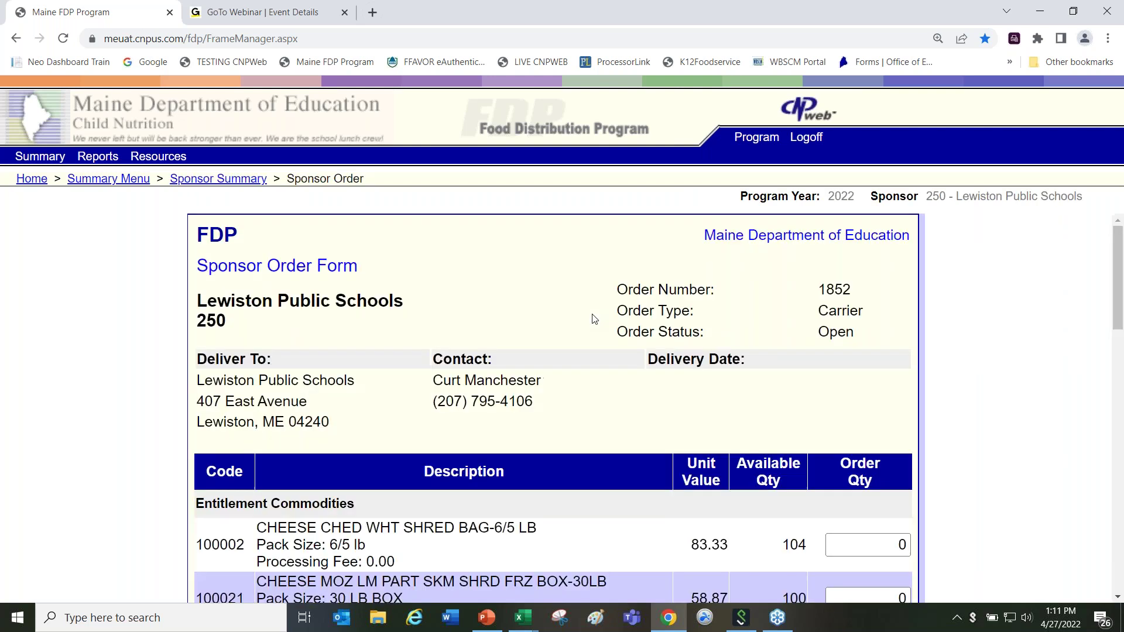
Step: Review both pages of order 1852's quantities and submit it with zero cases
{"action": "left_click", "coordinate": [1118, 596]}
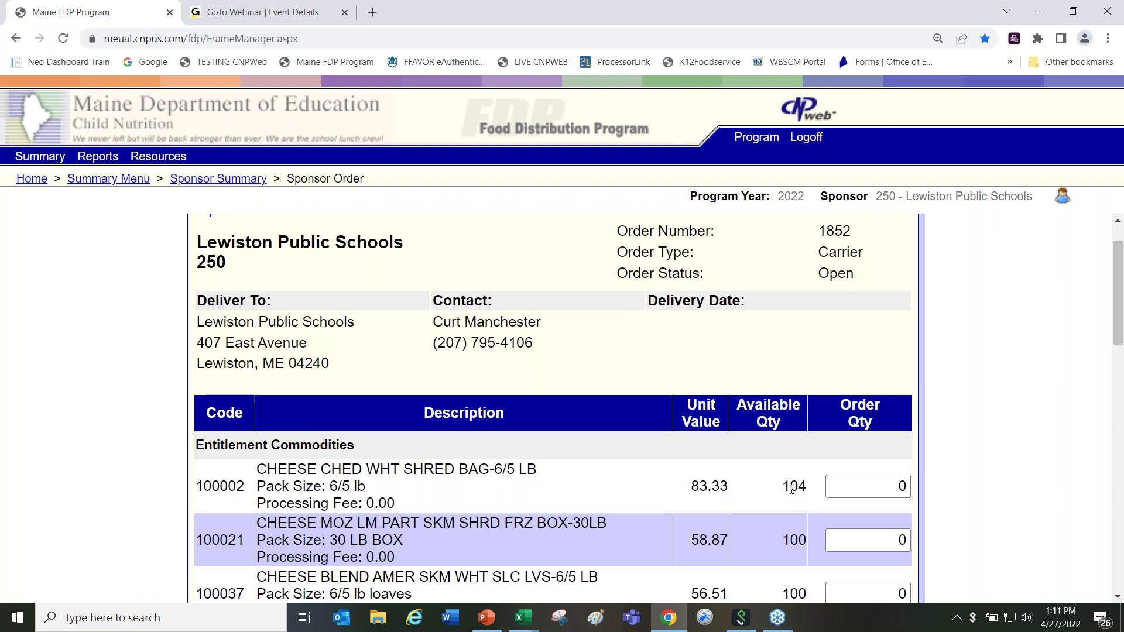
{"action": "left_click_drag", "start_coordinate": [785, 486], "coordinate": [818, 489]}
{"action": "left_click_drag", "start_coordinate": [886, 480], "coordinate": [900, 480]}
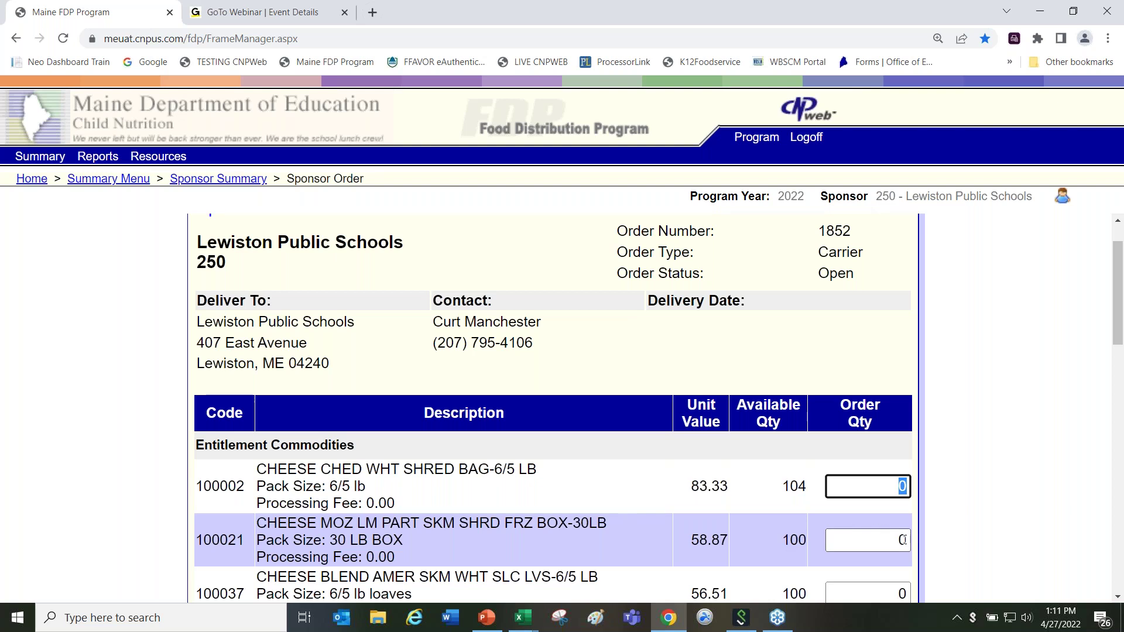
{"action": "left_click", "coordinate": [1119, 597]}
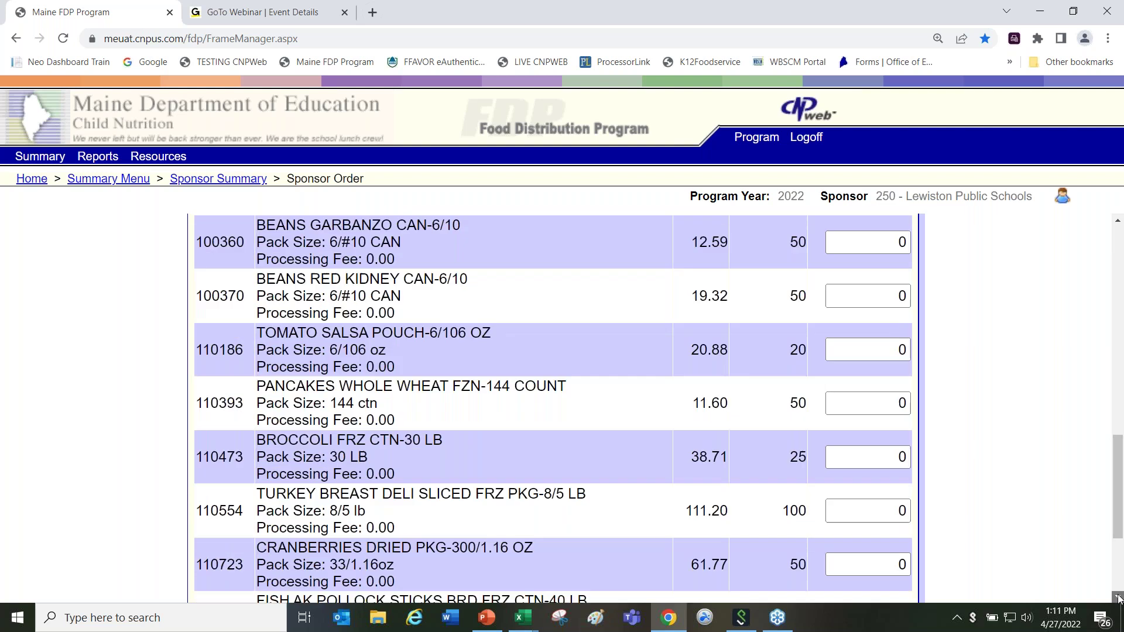
{"action": "left_click", "coordinate": [1118, 598]}
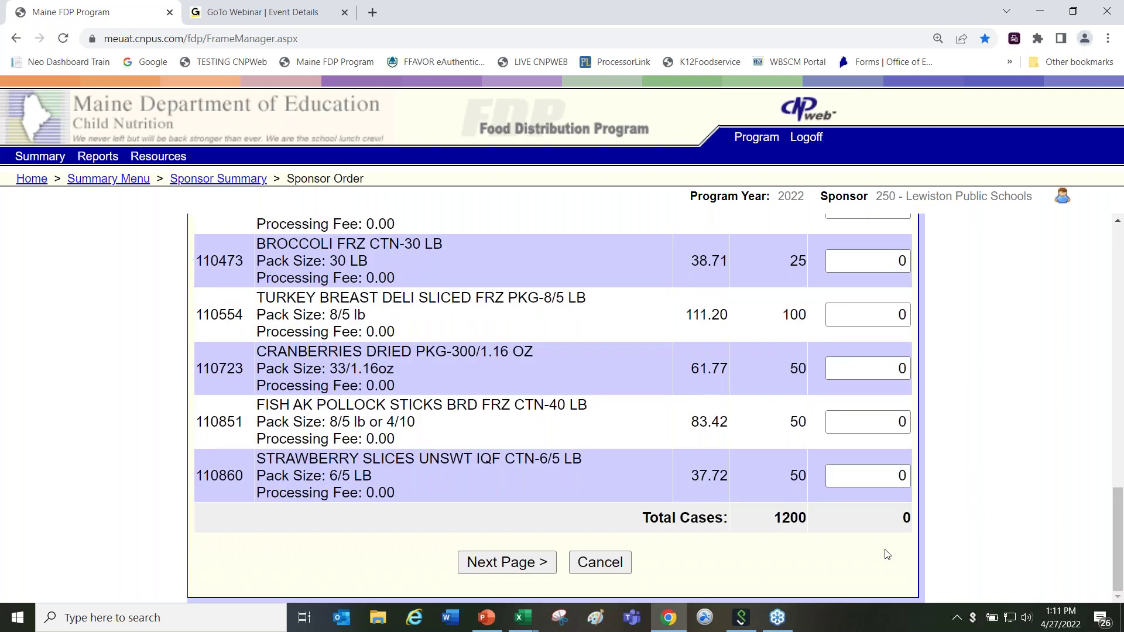
{"action": "left_click", "coordinate": [523, 569]}
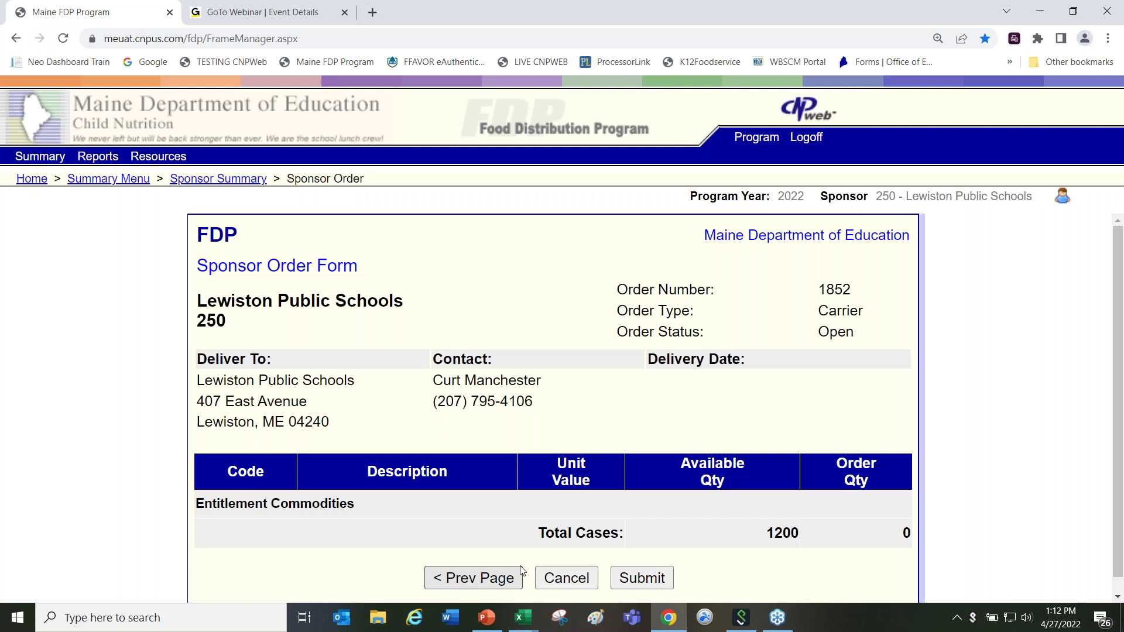
{"action": "left_click", "coordinate": [643, 578]}
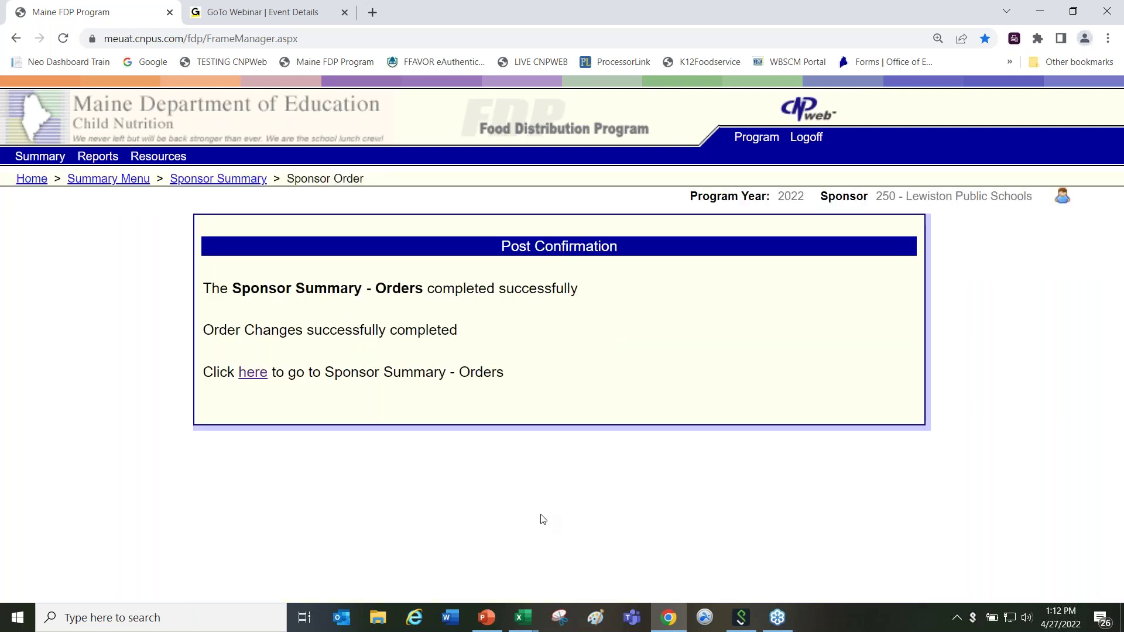
Step: Highlight the 'completed successfully' message, then return to the Select Sponsor list
{"action": "left_click_drag", "start_coordinate": [427, 294], "coordinate": [593, 312]}
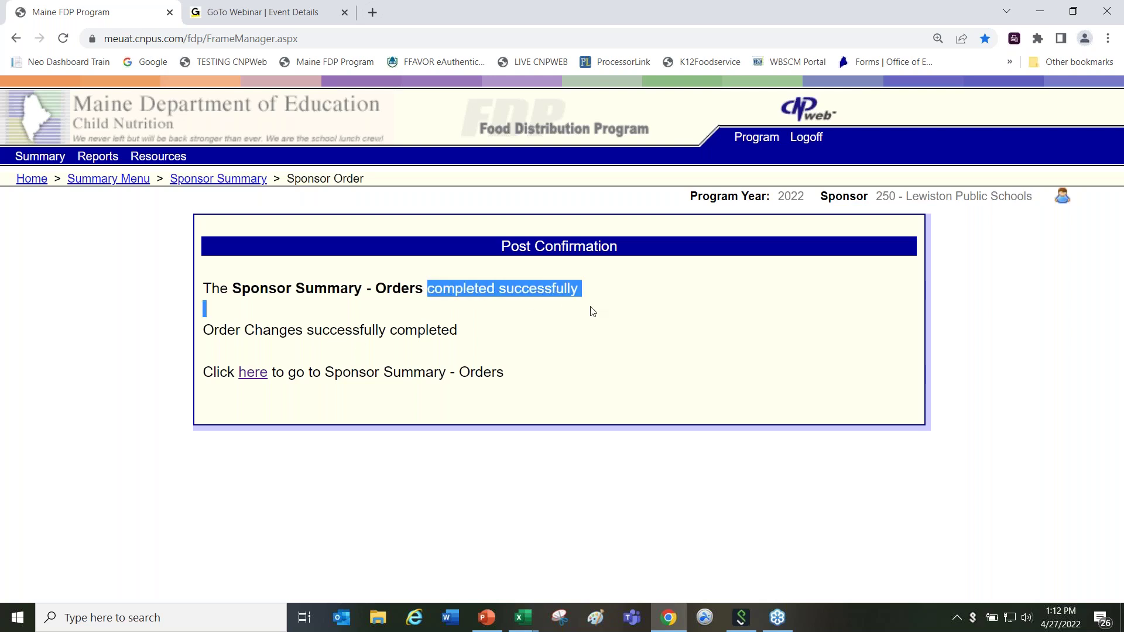
{"action": "left_click", "coordinate": [605, 316]}
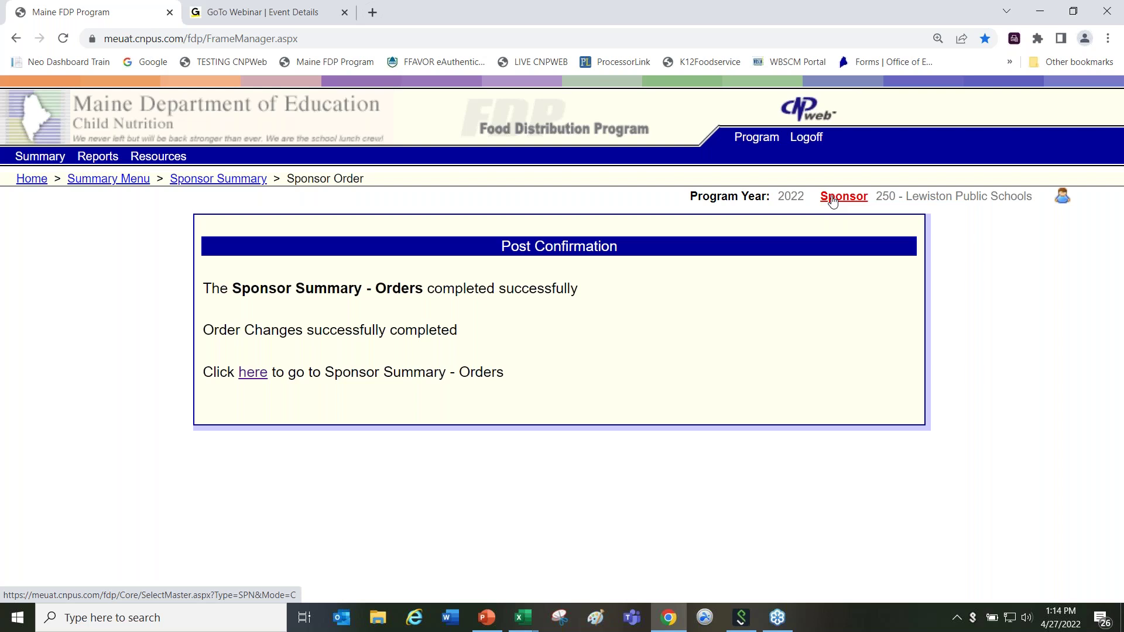
{"action": "left_click", "coordinate": [833, 199]}
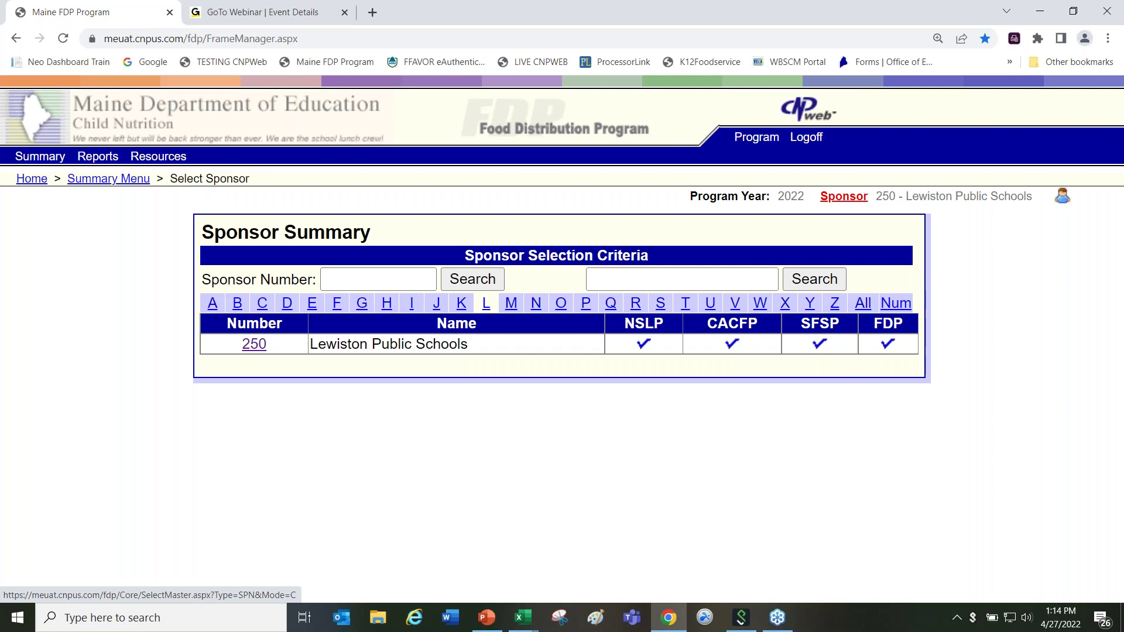
Step: Select Food Distribution Program year 2022 and filter sponsors by the letter A
{"action": "left_click", "coordinate": [750, 138]}
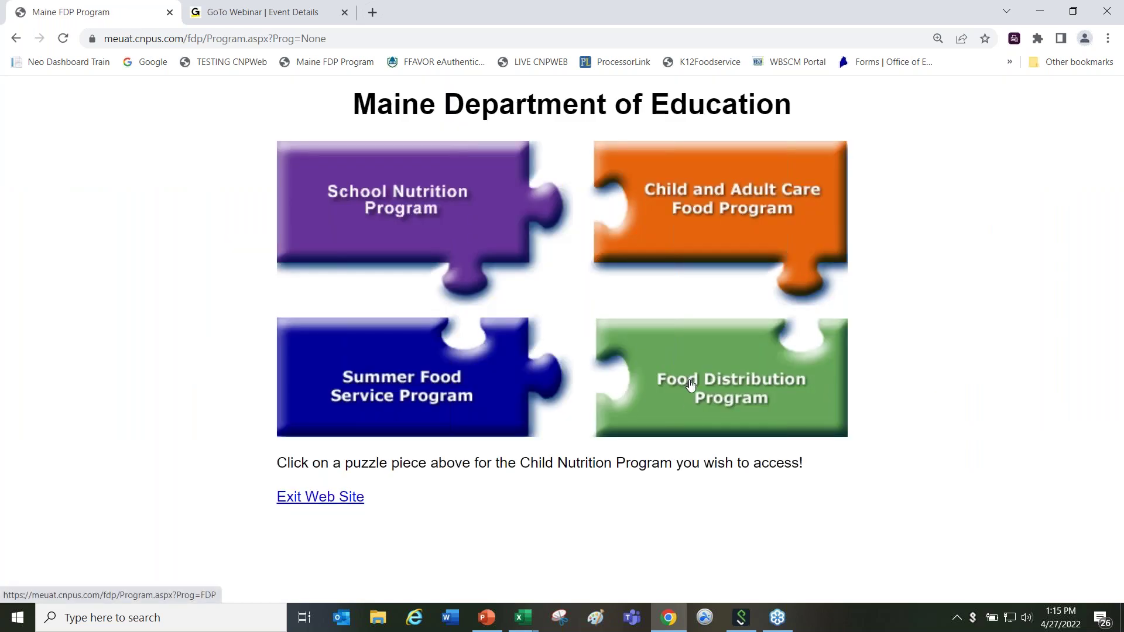
{"action": "left_click", "coordinate": [691, 384]}
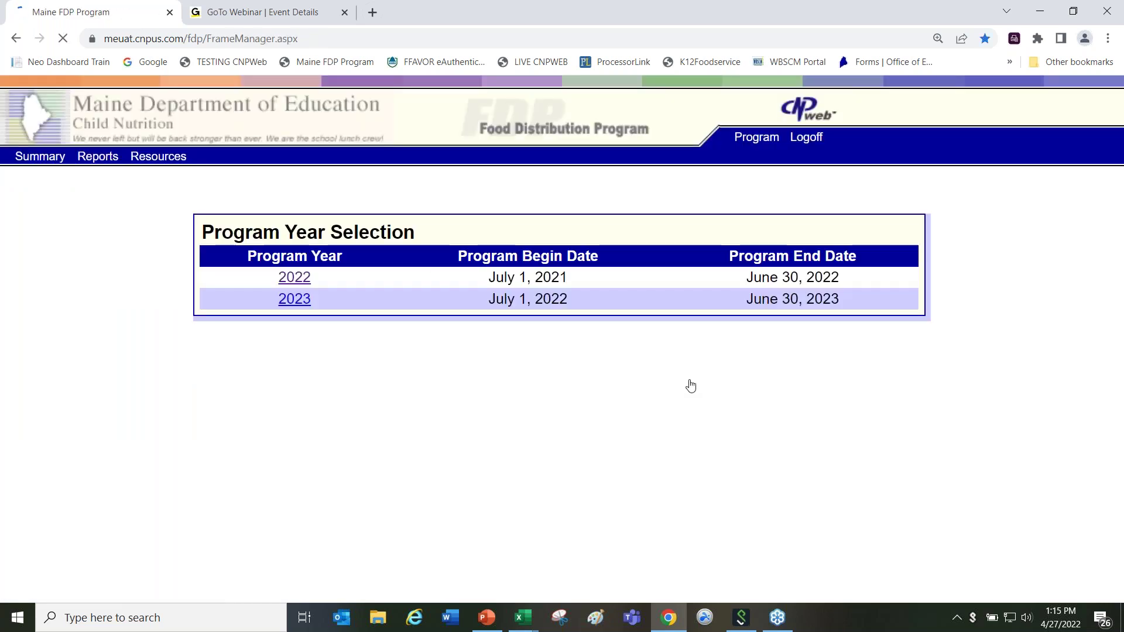
{"action": "left_click", "coordinate": [295, 279]}
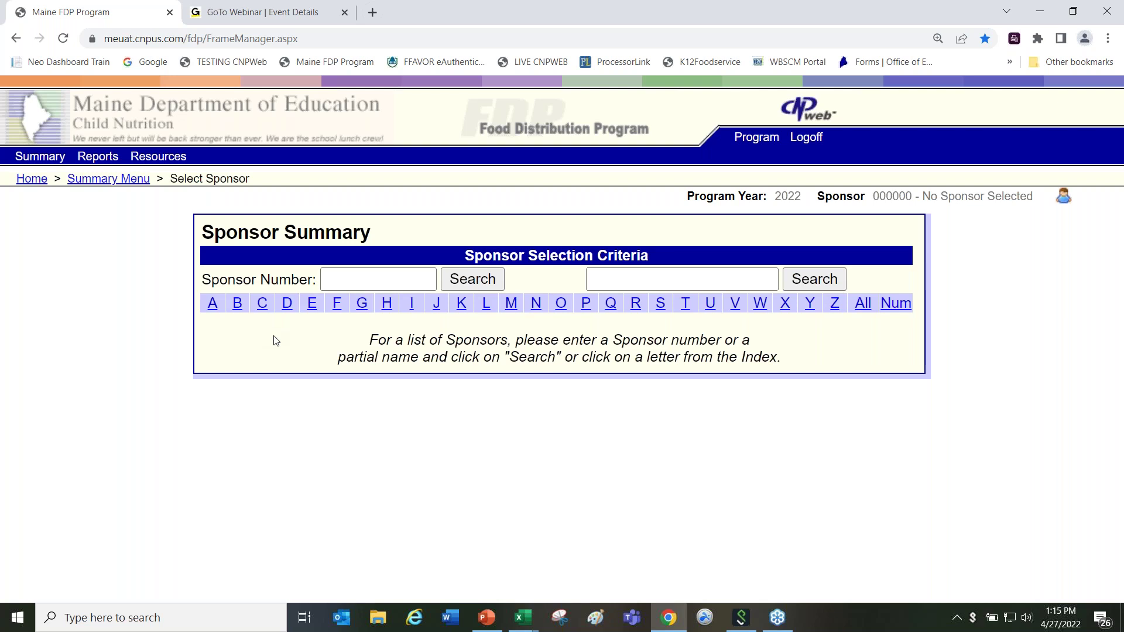
{"action": "left_click", "coordinate": [212, 304]}
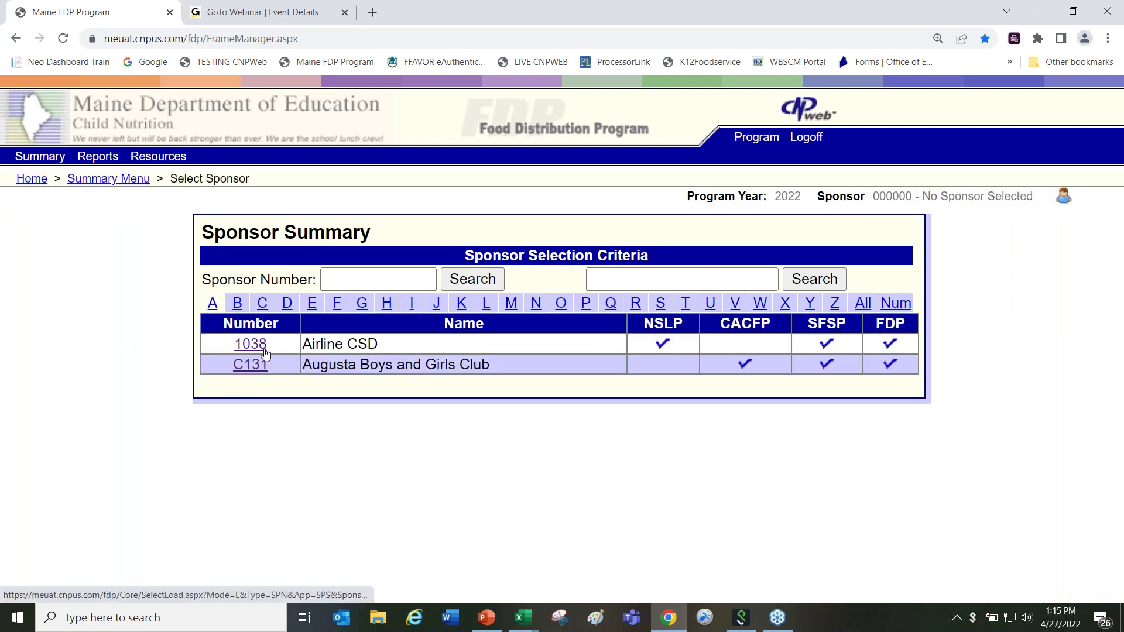
{"action": "left_click", "coordinate": [250, 346]}
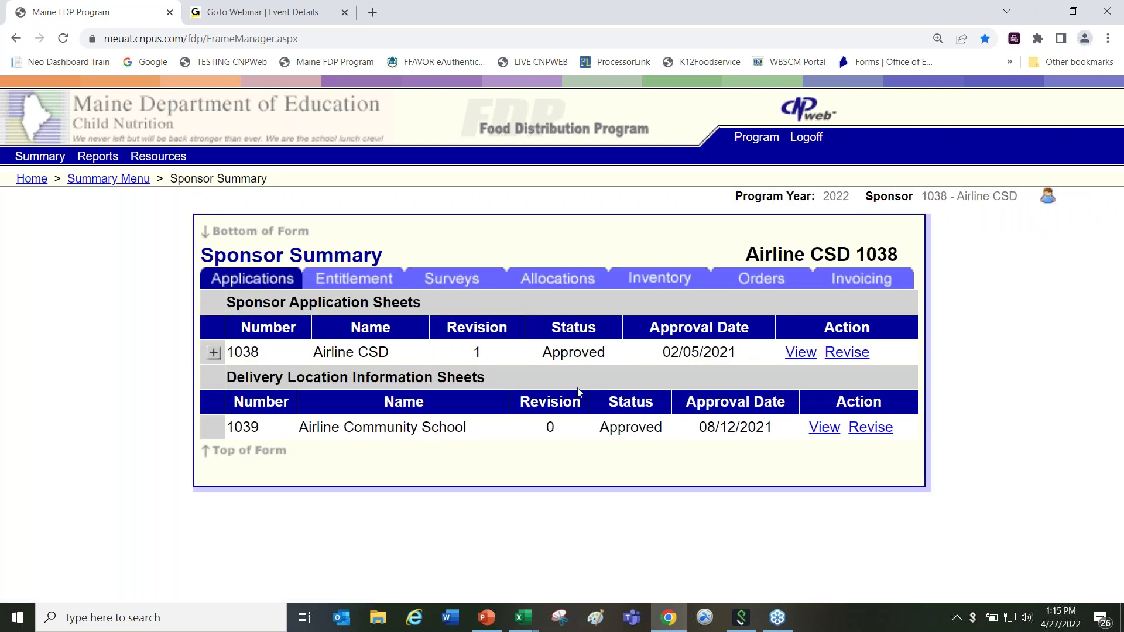
{"action": "left_click_drag", "start_coordinate": [544, 356], "coordinate": [622, 355]}
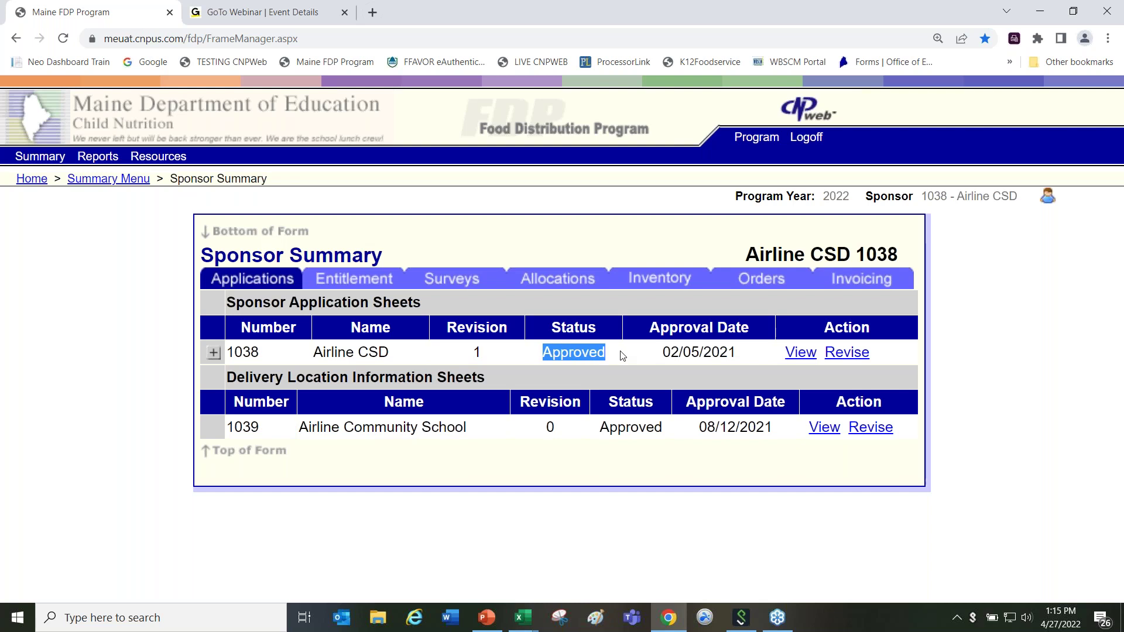
{"action": "left_click_drag", "start_coordinate": [601, 427], "coordinate": [674, 423]}
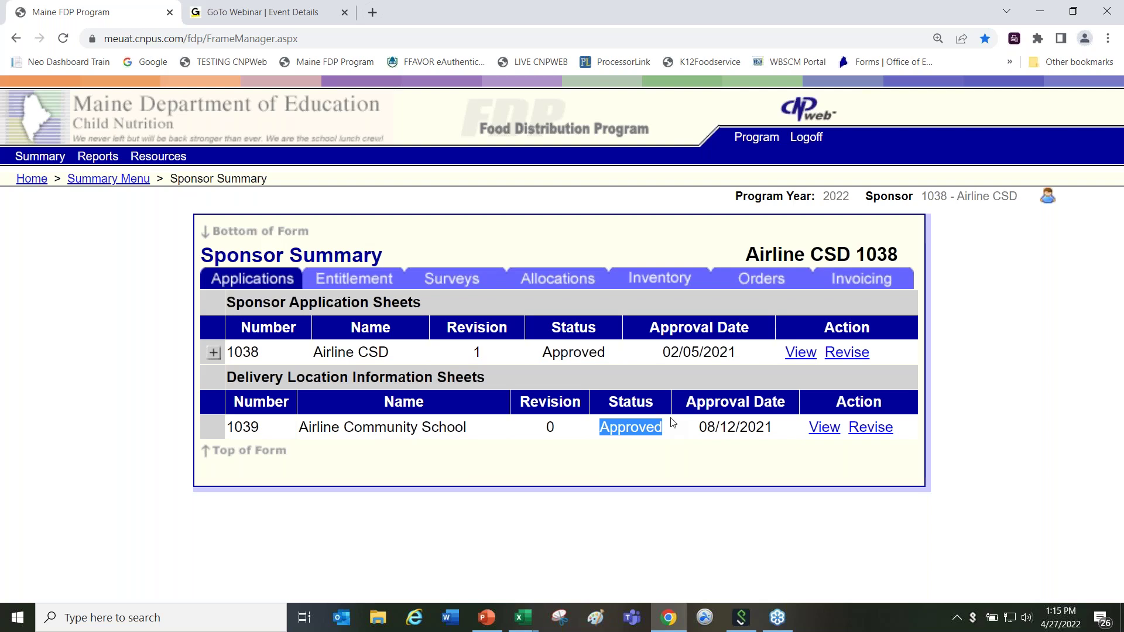
{"action": "left_click", "coordinate": [876, 198]}
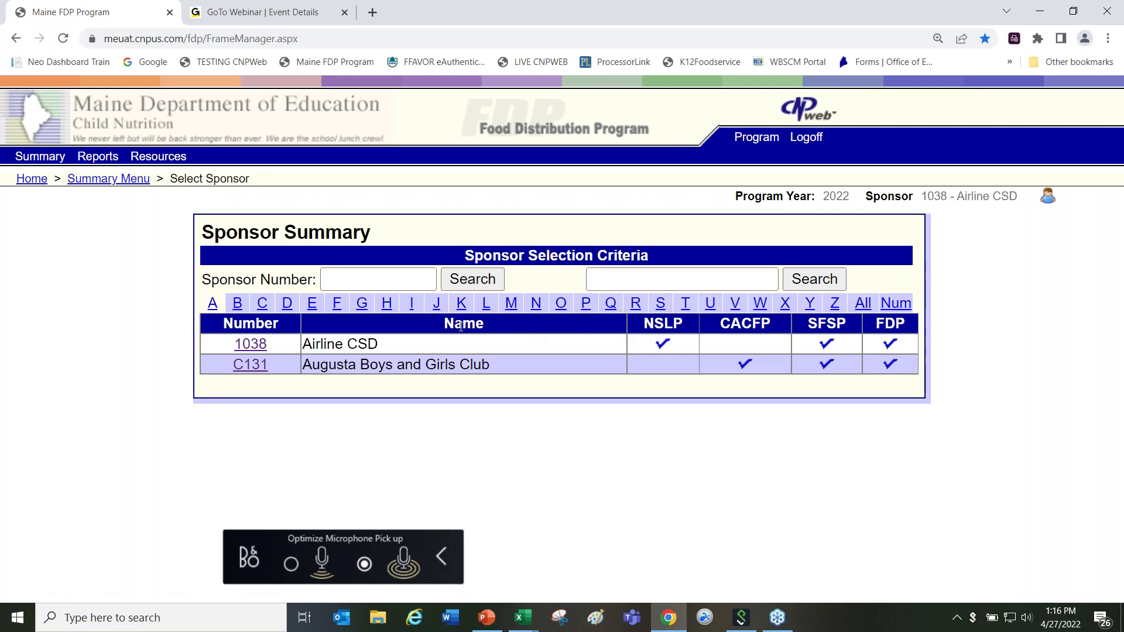
Step: Filter the sponsor index to L and open Lewiston Public Schools 250's sponsor summary
{"action": "left_click", "coordinate": [484, 304]}
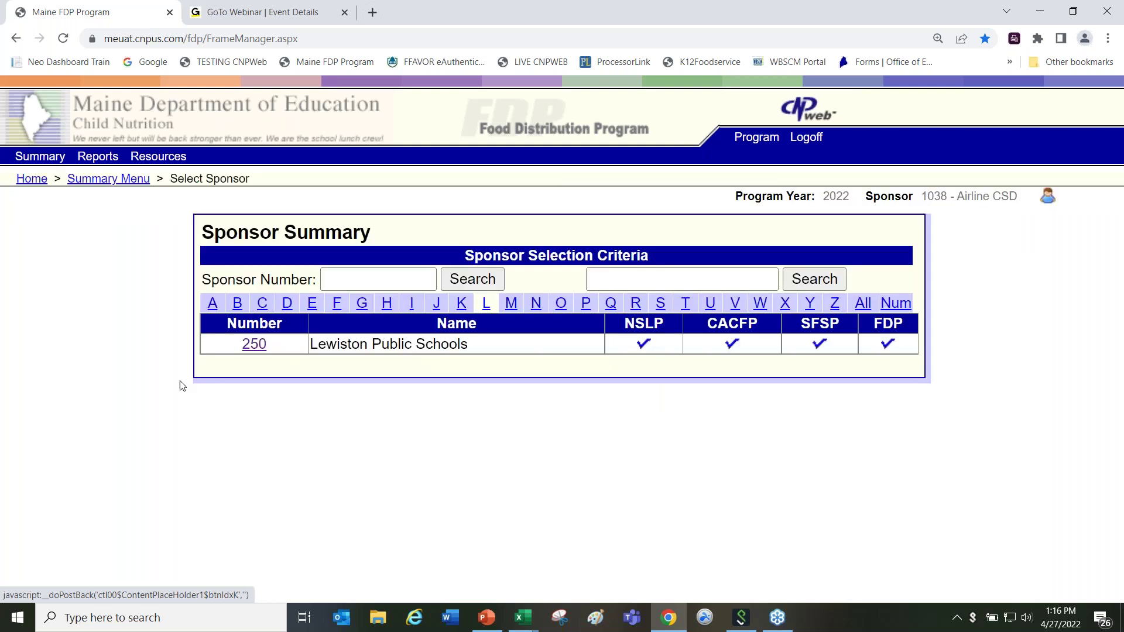
{"action": "left_click", "coordinate": [254, 344]}
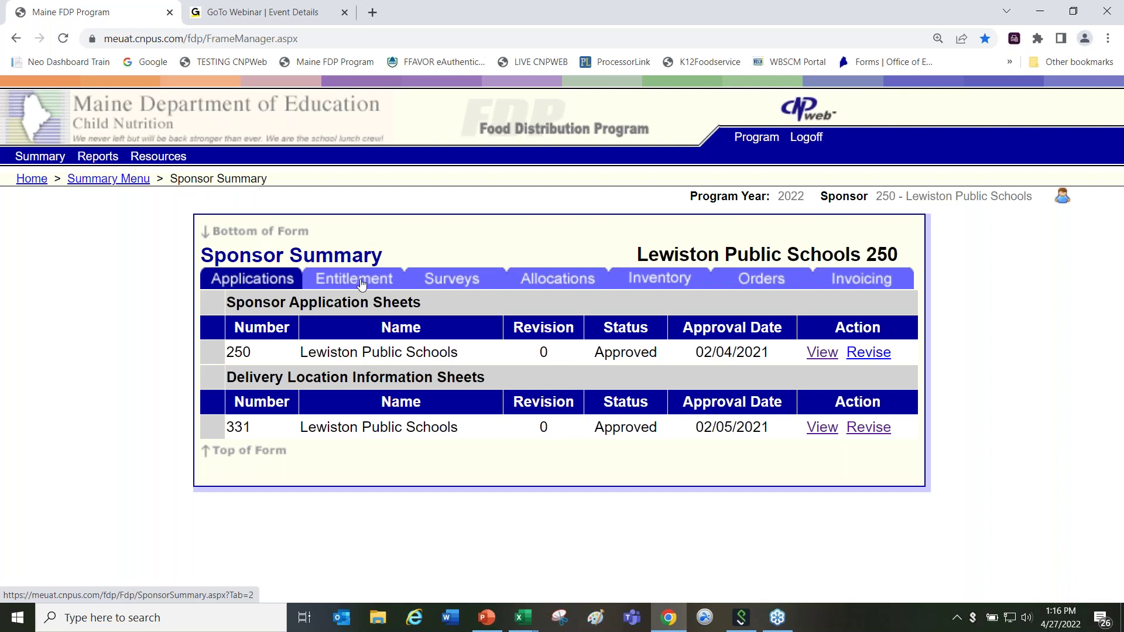
Step: Show Lewiston's NSLP entitlement, highlighting 290,019.56 current entitlement and 19,359.76 remaining
{"action": "left_click", "coordinate": [361, 284]}
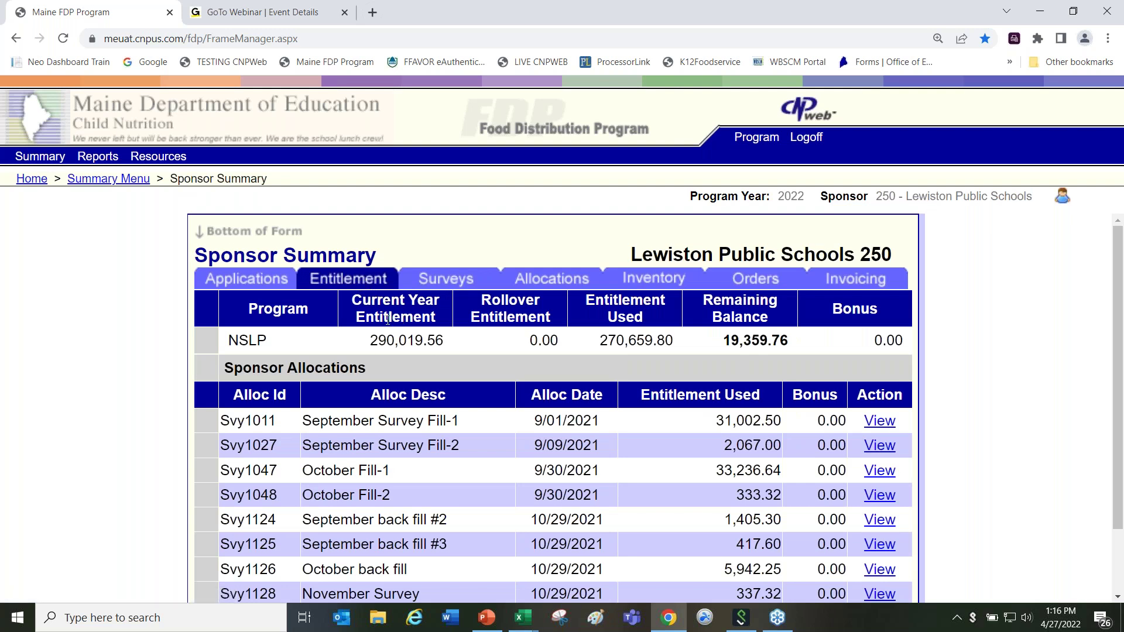
{"action": "left_click_drag", "start_coordinate": [373, 334], "coordinate": [445, 333]}
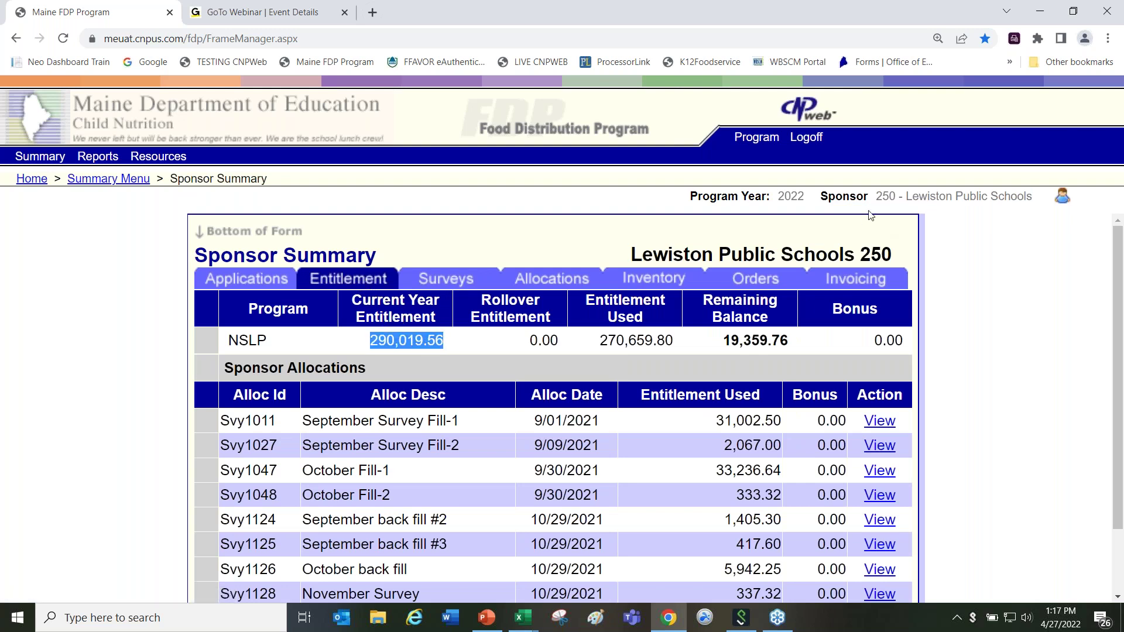
{"action": "left_click_drag", "start_coordinate": [723, 340], "coordinate": [759, 346]}
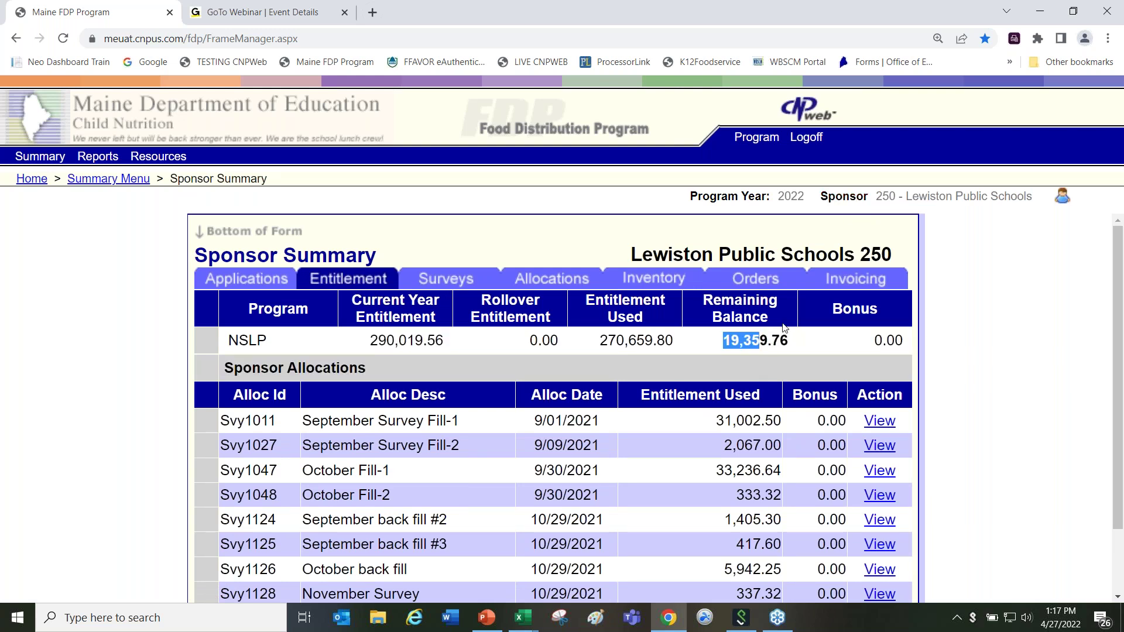
{"action": "left_click", "coordinate": [575, 350]}
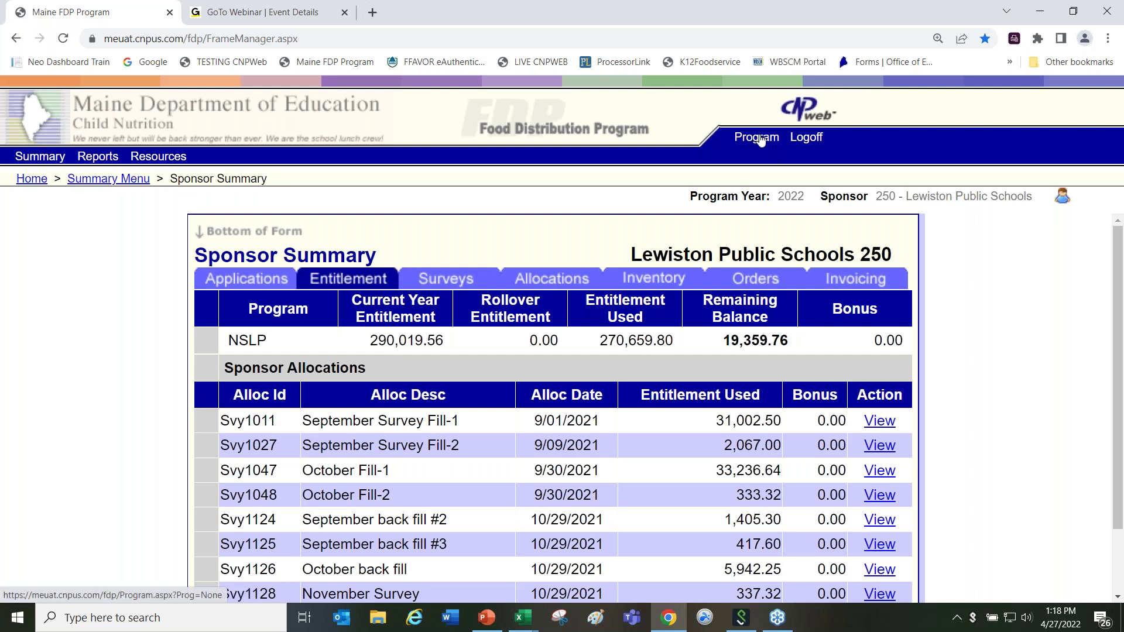
Step: Re-enter the Food Distribution Program for program year 2022 and list sponsors starting with A
{"action": "left_click", "coordinate": [760, 141]}
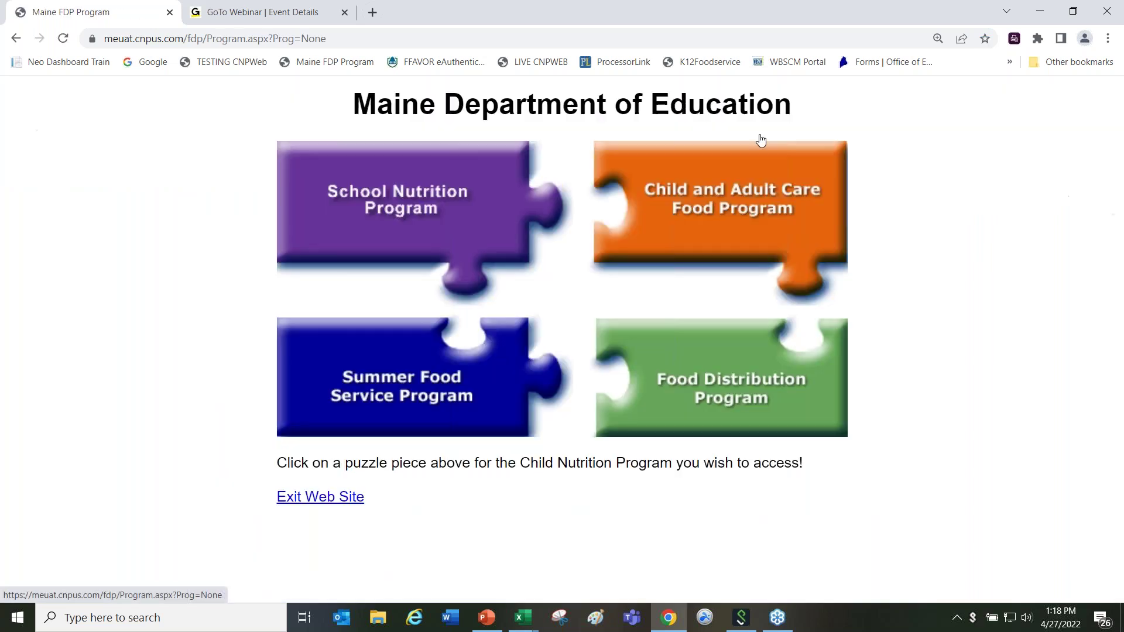
{"action": "left_click", "coordinate": [704, 397]}
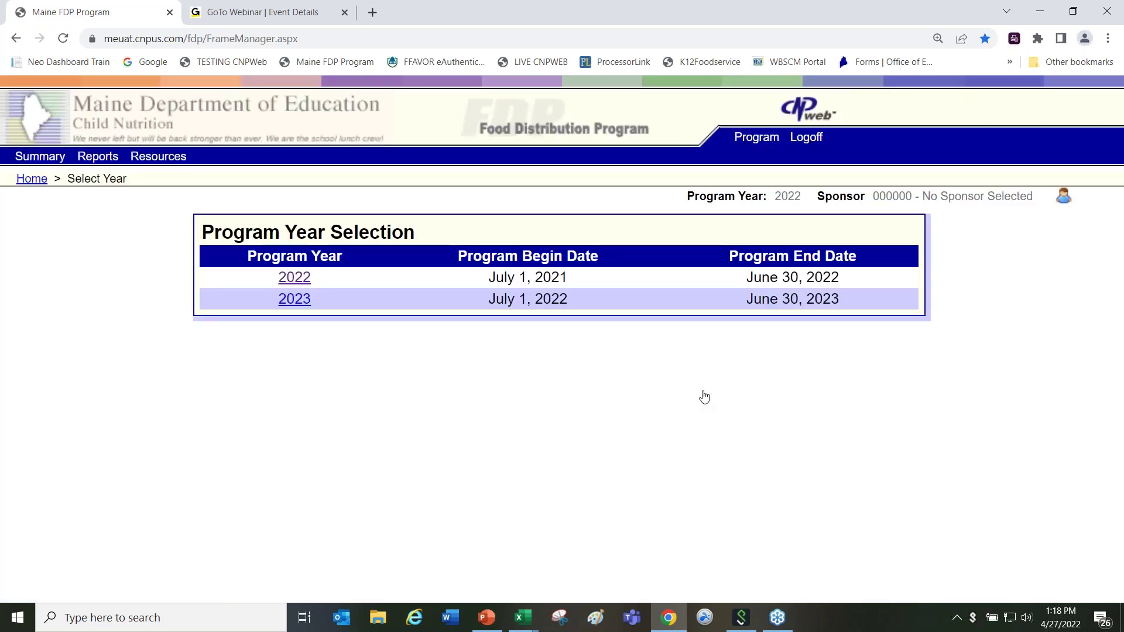
{"action": "left_click", "coordinate": [296, 279]}
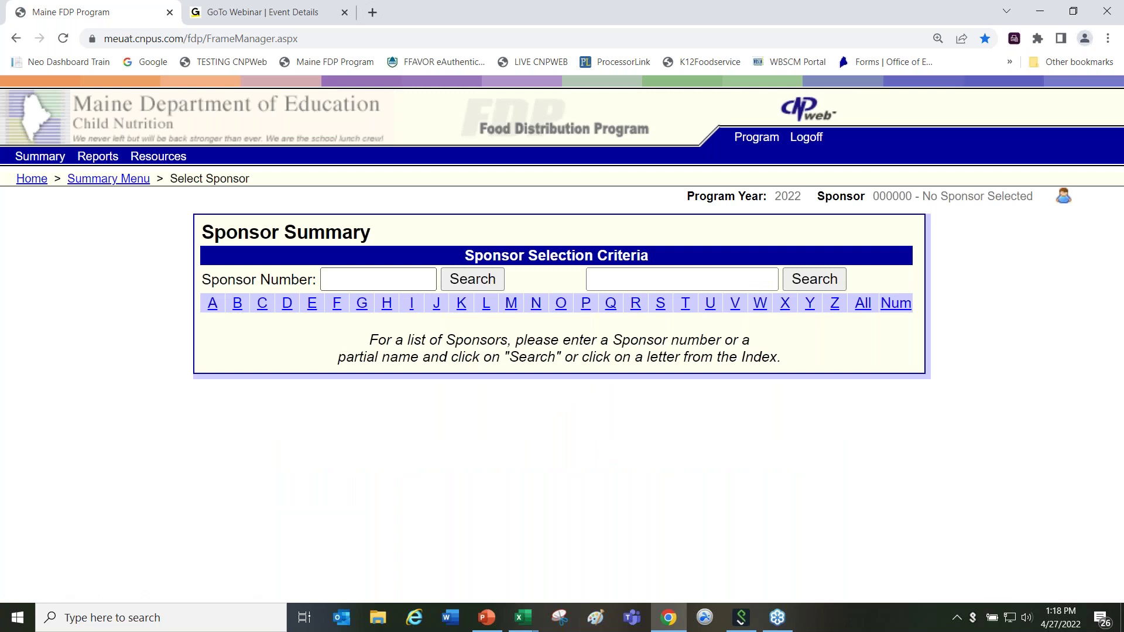
{"action": "left_click", "coordinate": [212, 303]}
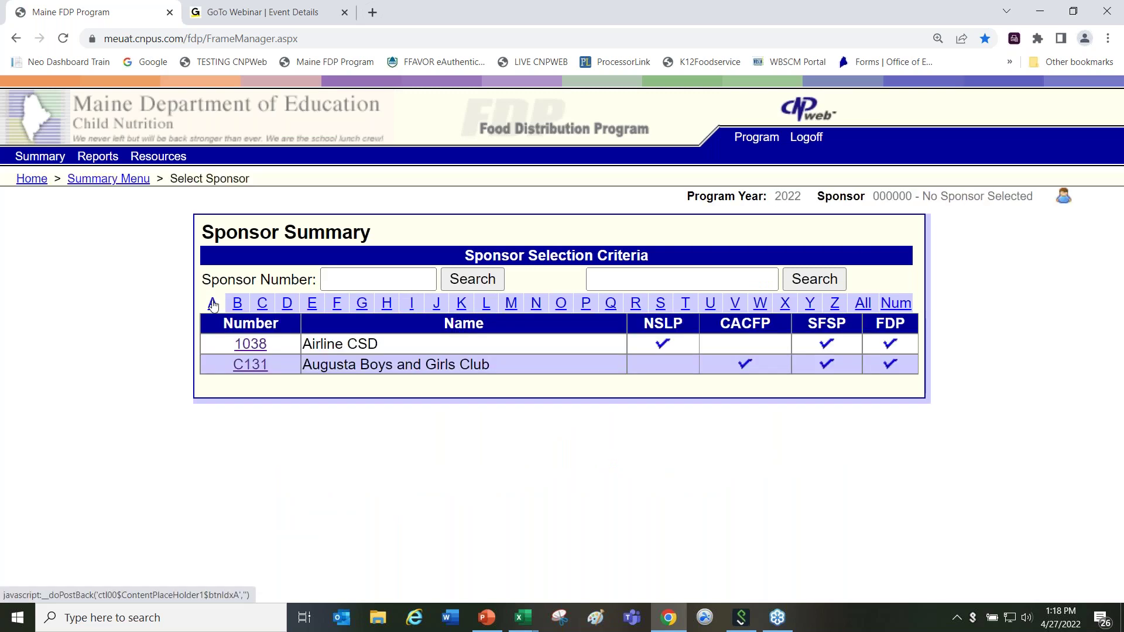
Step: View Augusta Boys and Girls Club C131's allocations and approval message, then return to Select Sponsor
{"action": "left_click", "coordinate": [251, 365]}
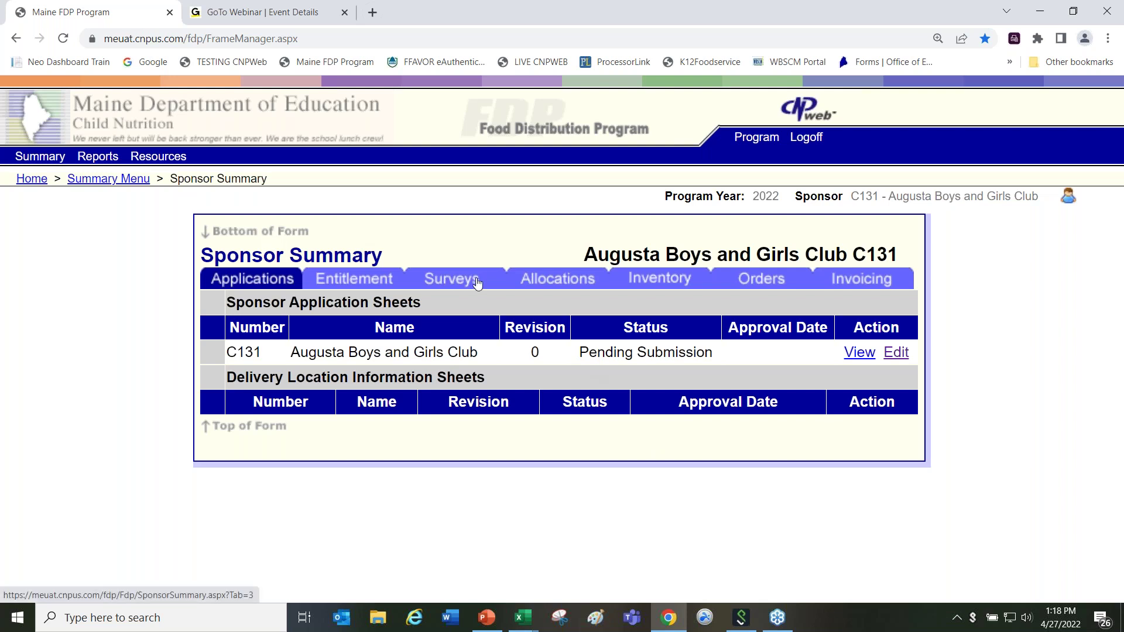
{"action": "left_click", "coordinate": [561, 284]}
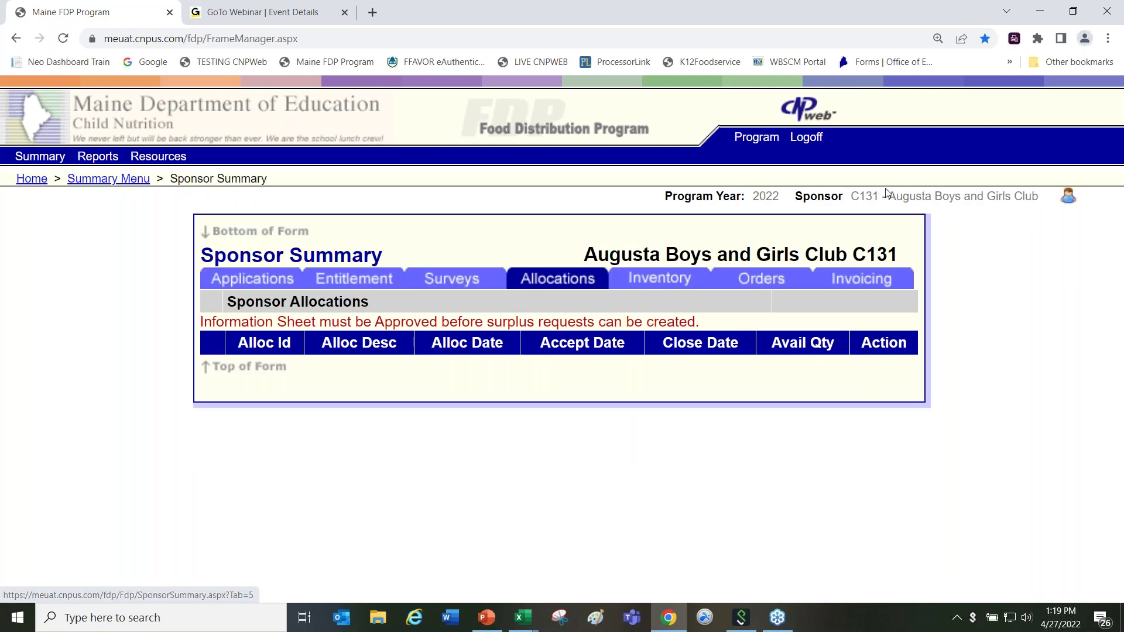
{"action": "left_click", "coordinate": [819, 197]}
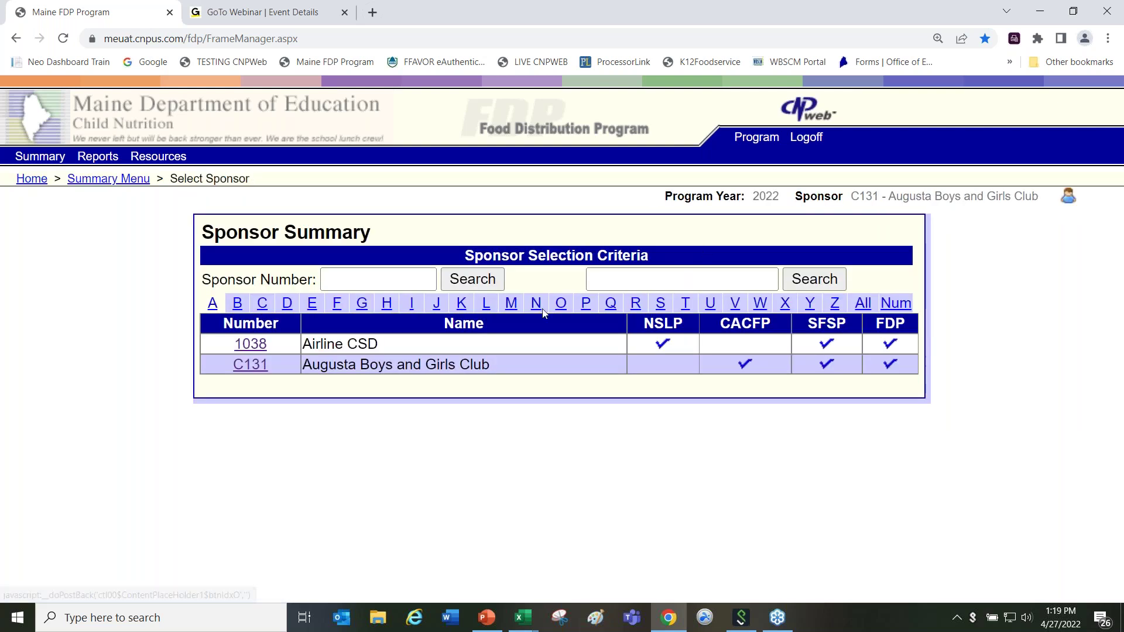
Step: Filter sponsors to L and open Lewiston Public Schools 250's allocations list
{"action": "left_click", "coordinate": [486, 304]}
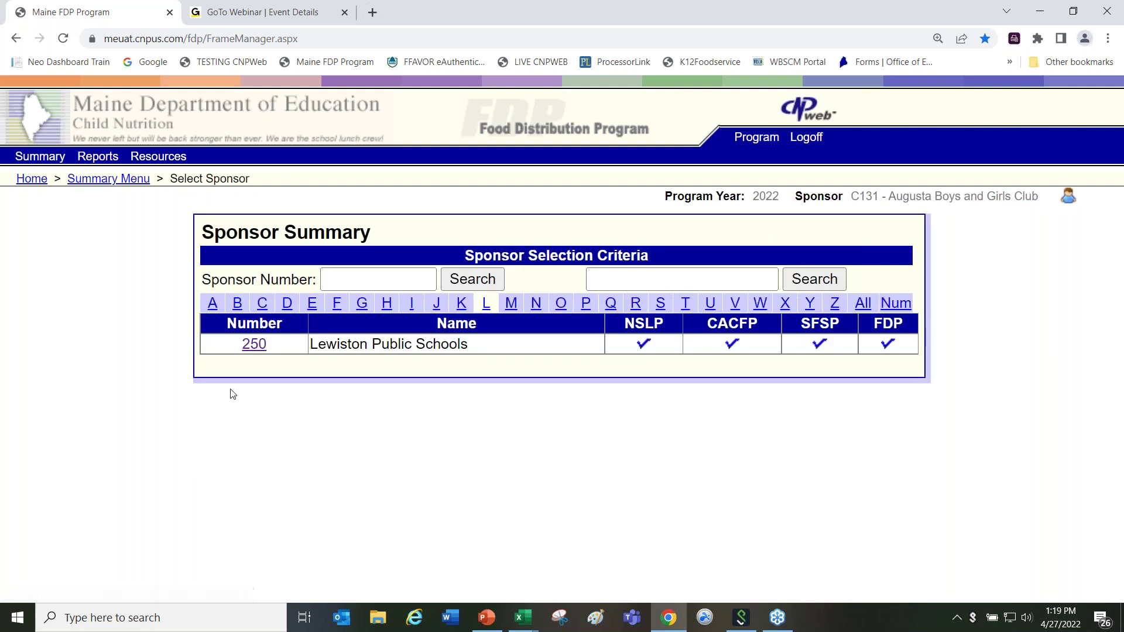
{"action": "left_click", "coordinate": [253, 345]}
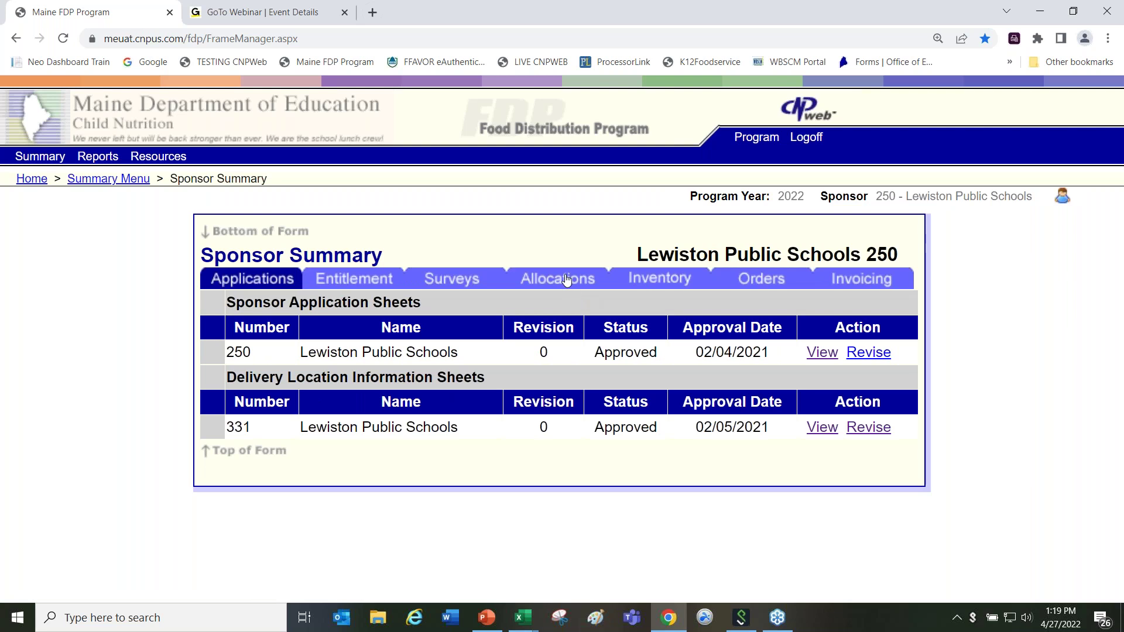
{"action": "left_click", "coordinate": [566, 278]}
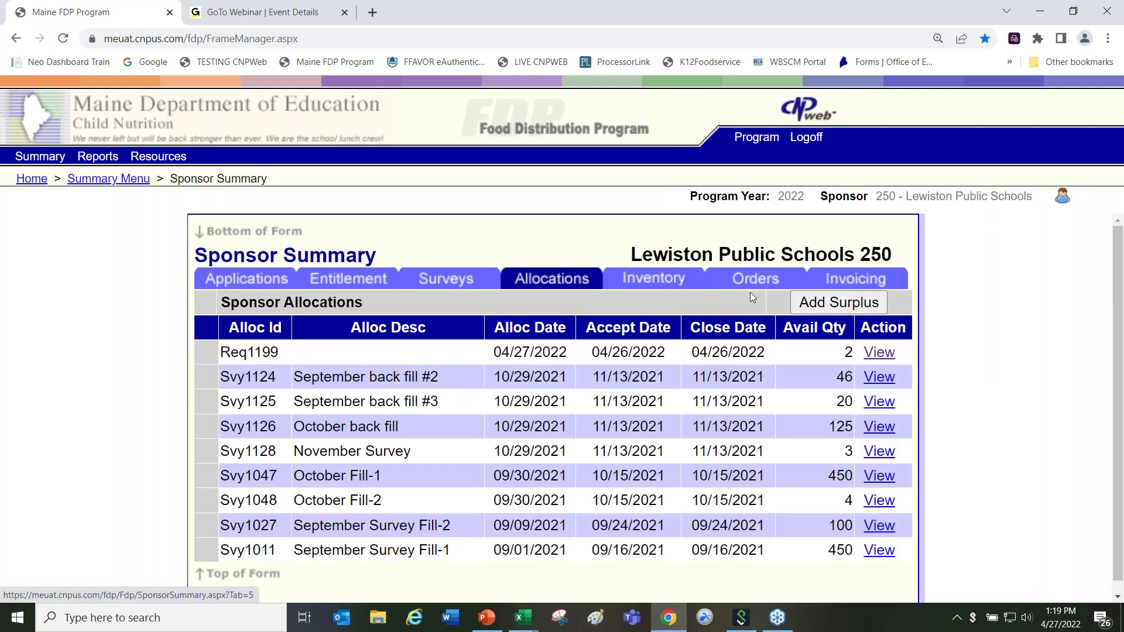
Step: Preview a new surplus request form and cancel it without submitting
{"action": "left_click", "coordinate": [826, 306]}
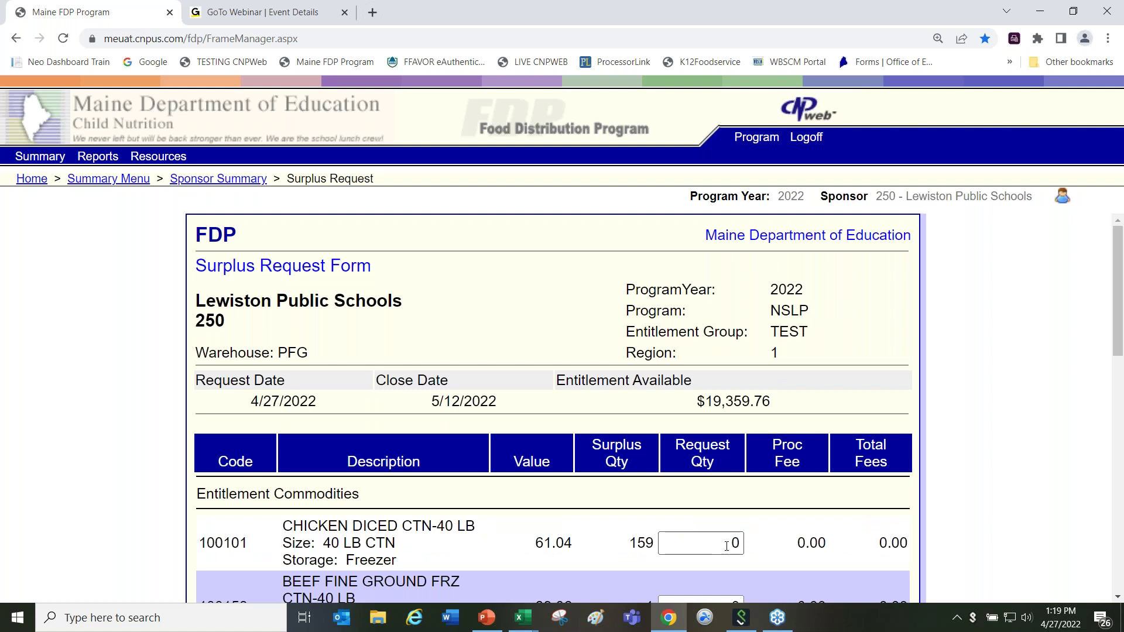
{"action": "scroll", "coordinate": [1120, 600], "scroll_direction": "down", "scroll_amount": 4}
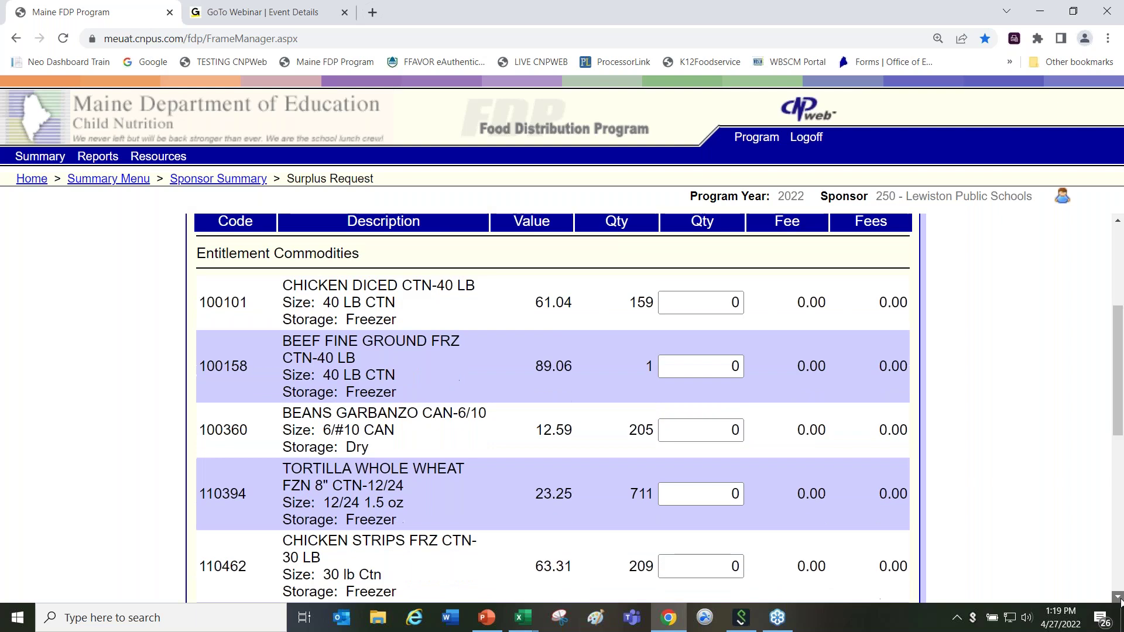
{"action": "scroll", "coordinate": [1119, 600], "scroll_direction": "down", "scroll_amount": 9}
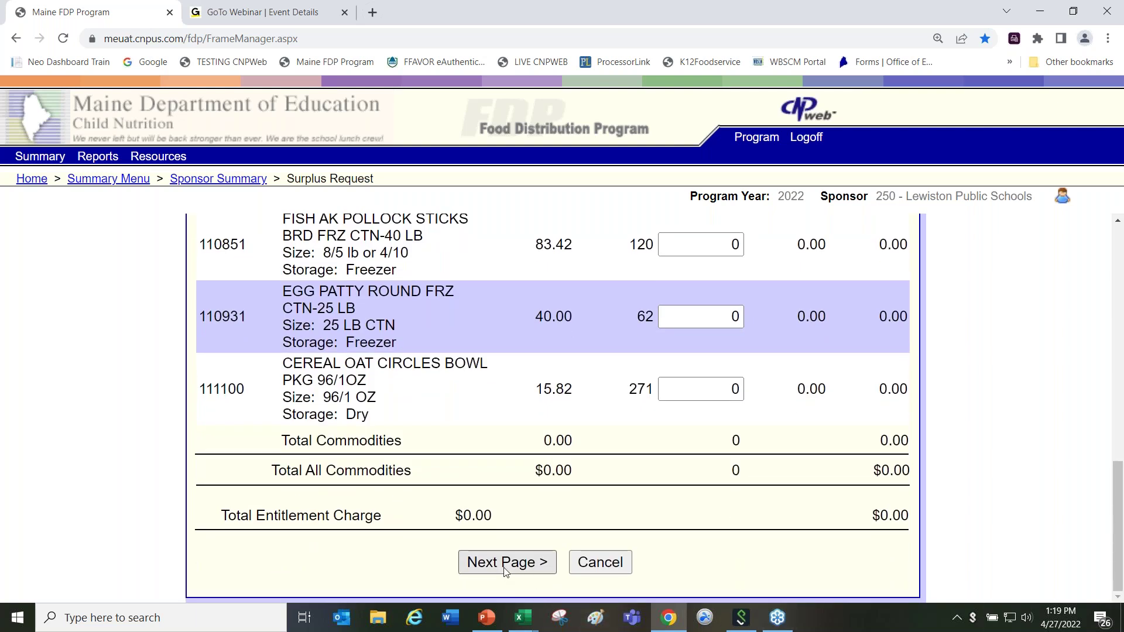
{"action": "left_click", "coordinate": [601, 563]}
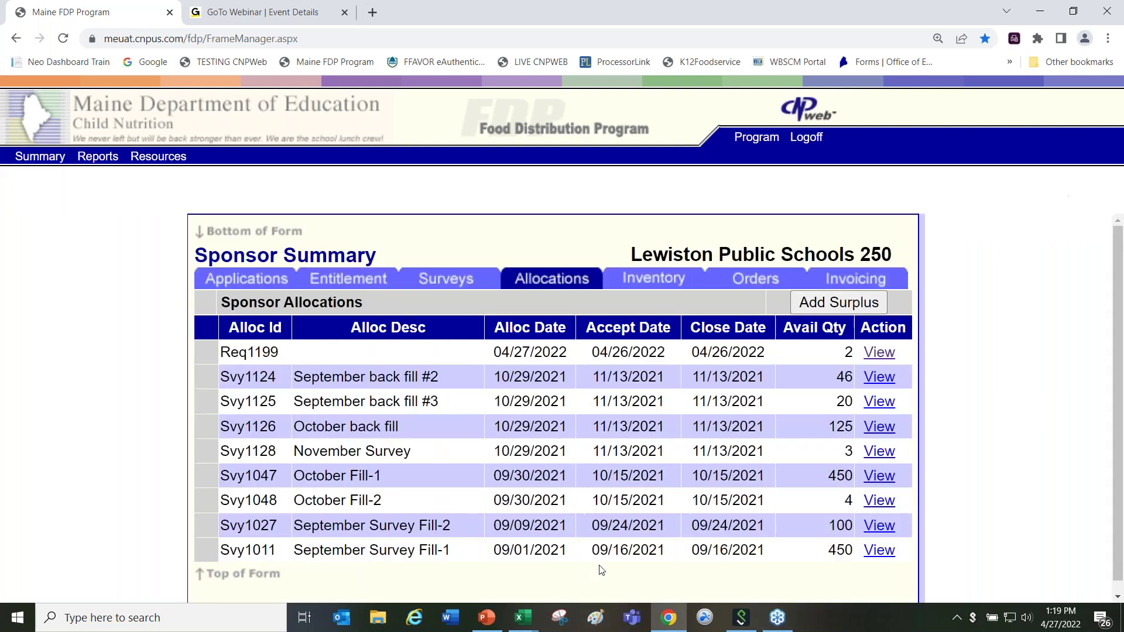
Step: Start a new order with location Lewiston Public Schools and delivery period SFSP Summer SY2022
{"action": "left_click", "coordinate": [753, 280]}
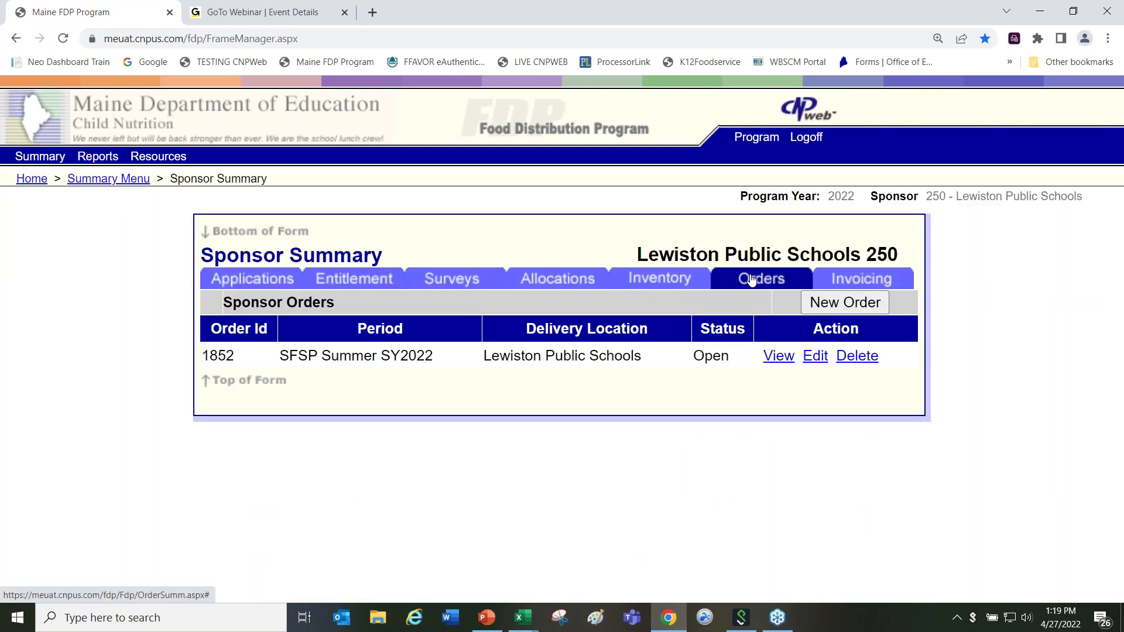
{"action": "left_click", "coordinate": [842, 304]}
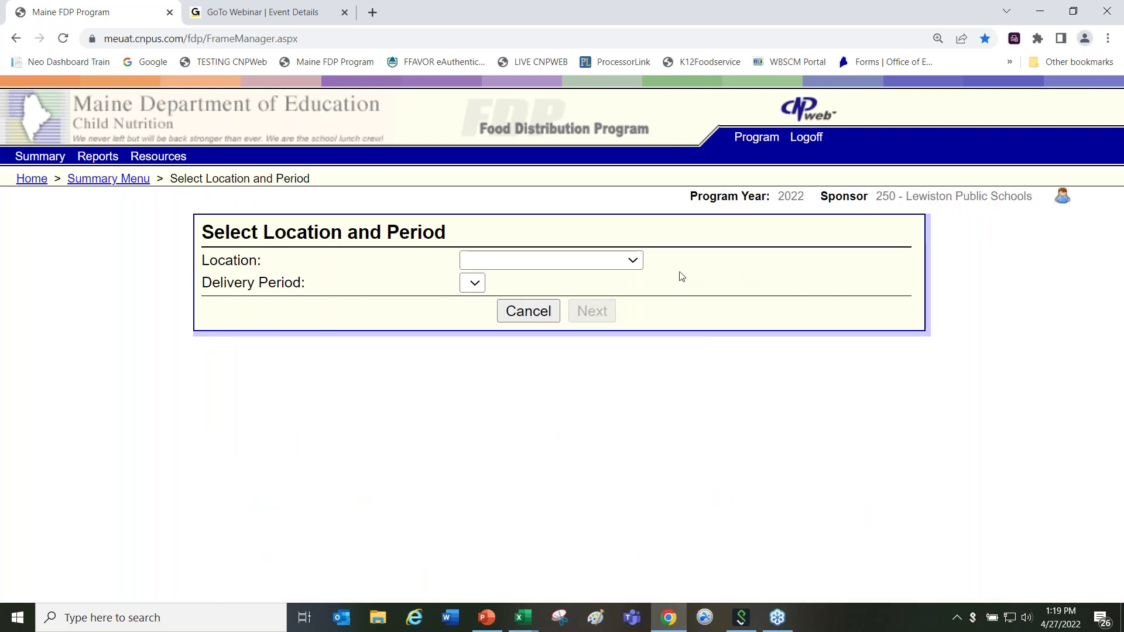
{"action": "left_click", "coordinate": [636, 262]}
{"action": "left_click", "coordinate": [637, 297]}
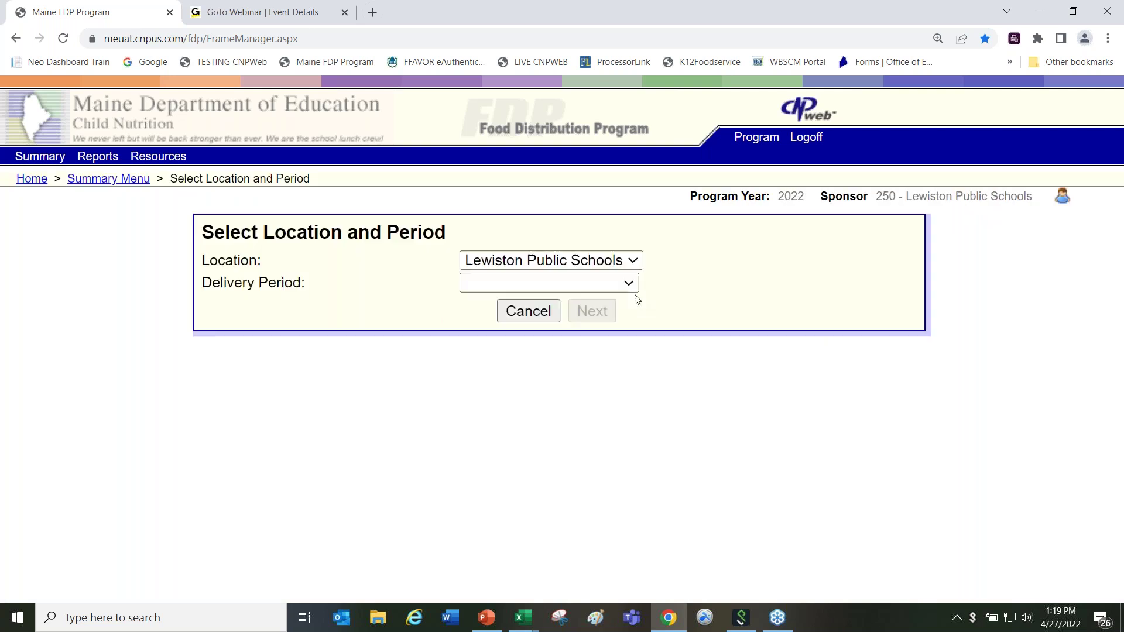
{"action": "left_click", "coordinate": [630, 286]}
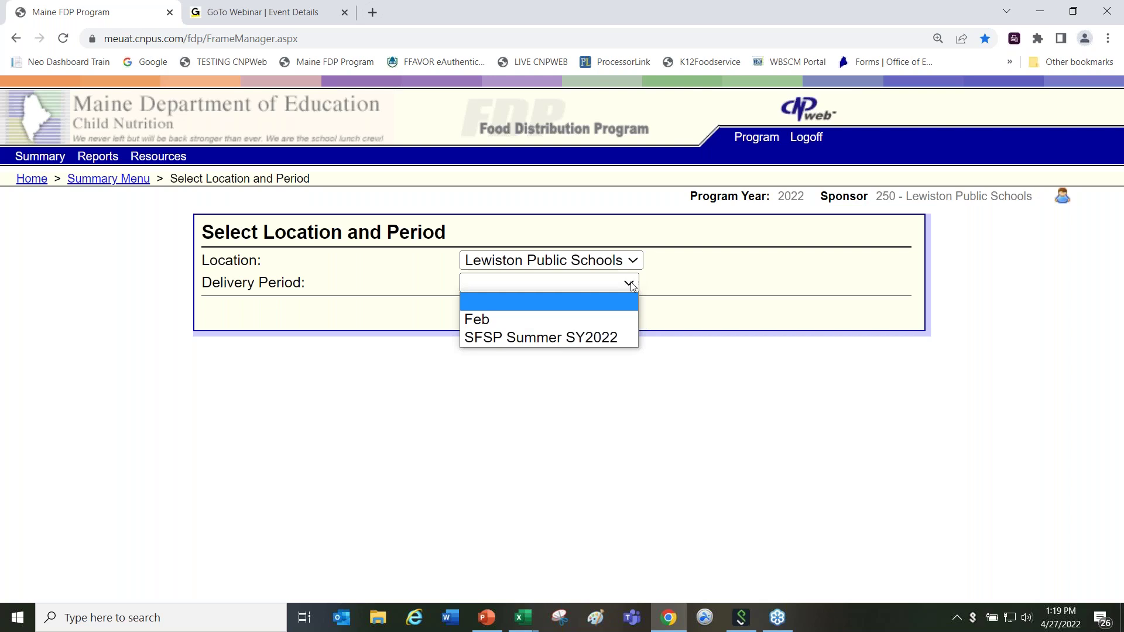
{"action": "left_click", "coordinate": [627, 339]}
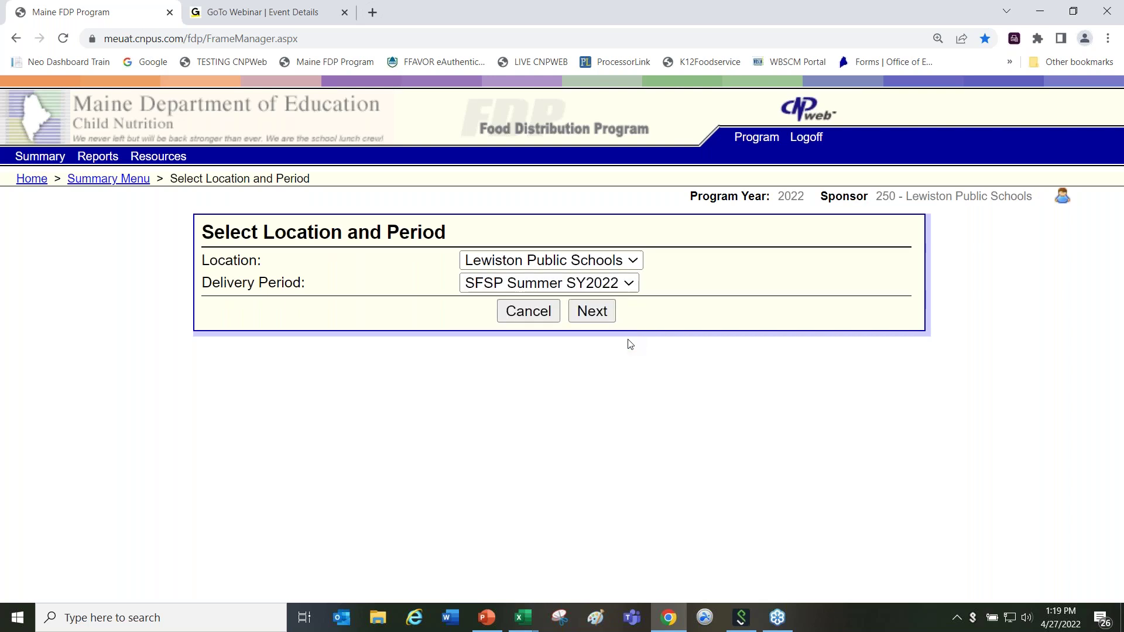
{"action": "left_click", "coordinate": [592, 312]}
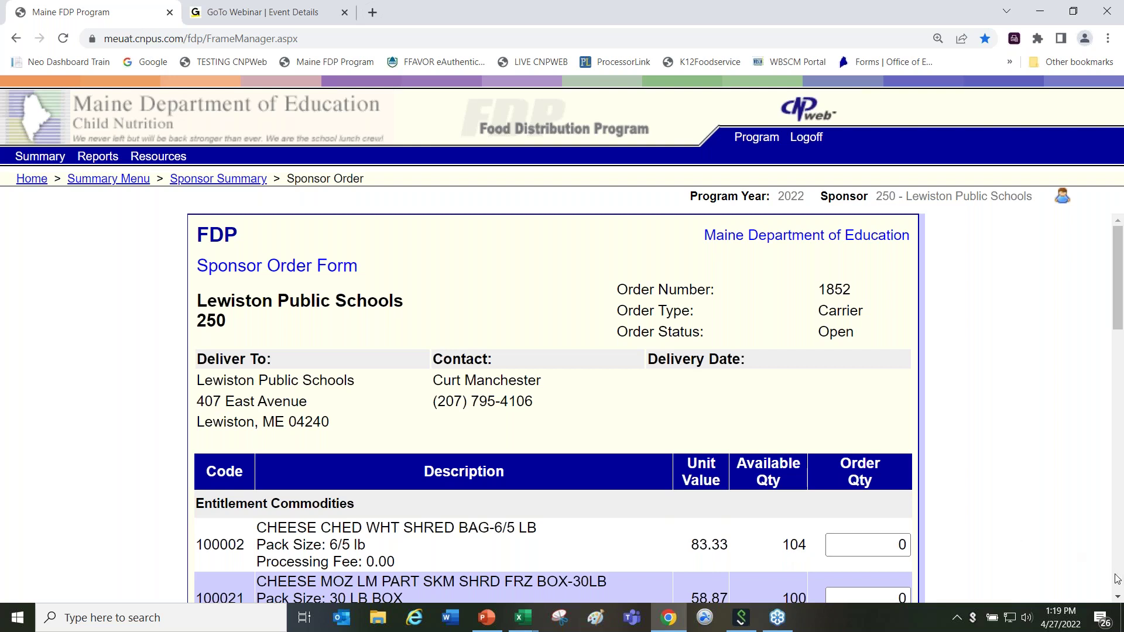
Step: Scroll the commodity list and advance to the summary page showing 0 of 1200 cases ordered
{"action": "left_click", "coordinate": [1118, 597]}
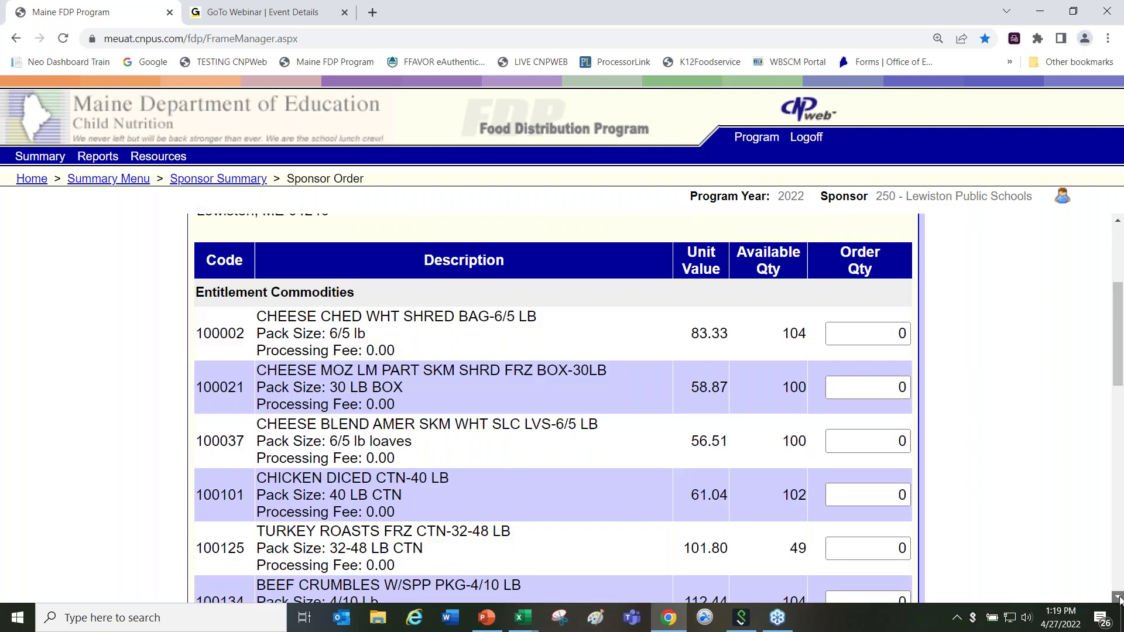
{"action": "scroll", "coordinate": [1118, 597], "scroll_direction": "down", "scroll_amount": 10}
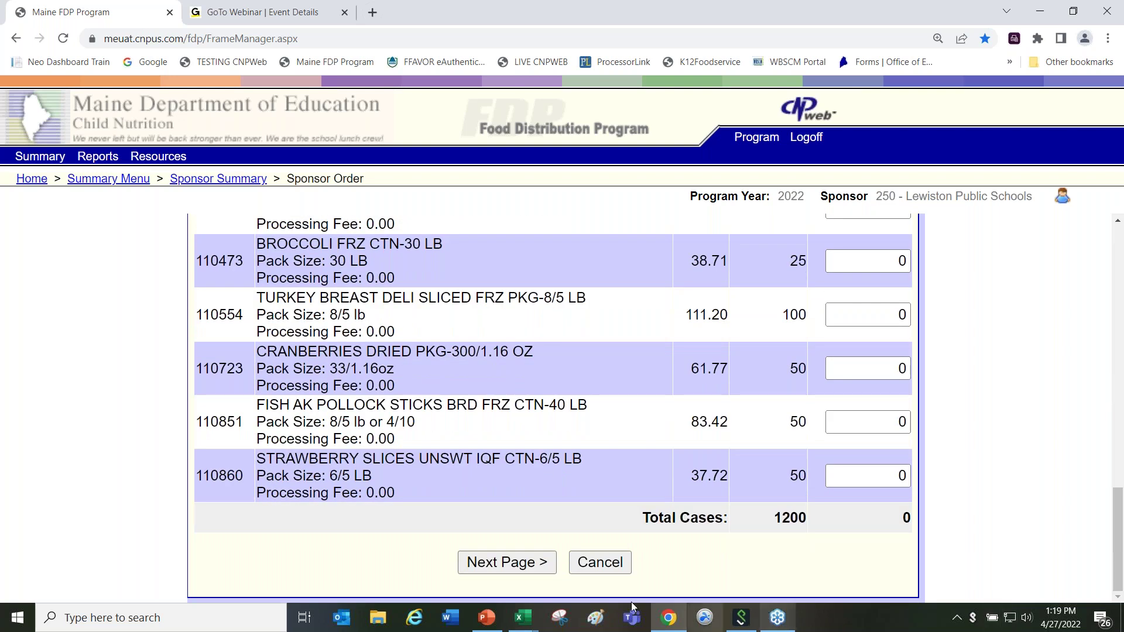
{"action": "left_click", "coordinate": [539, 566]}
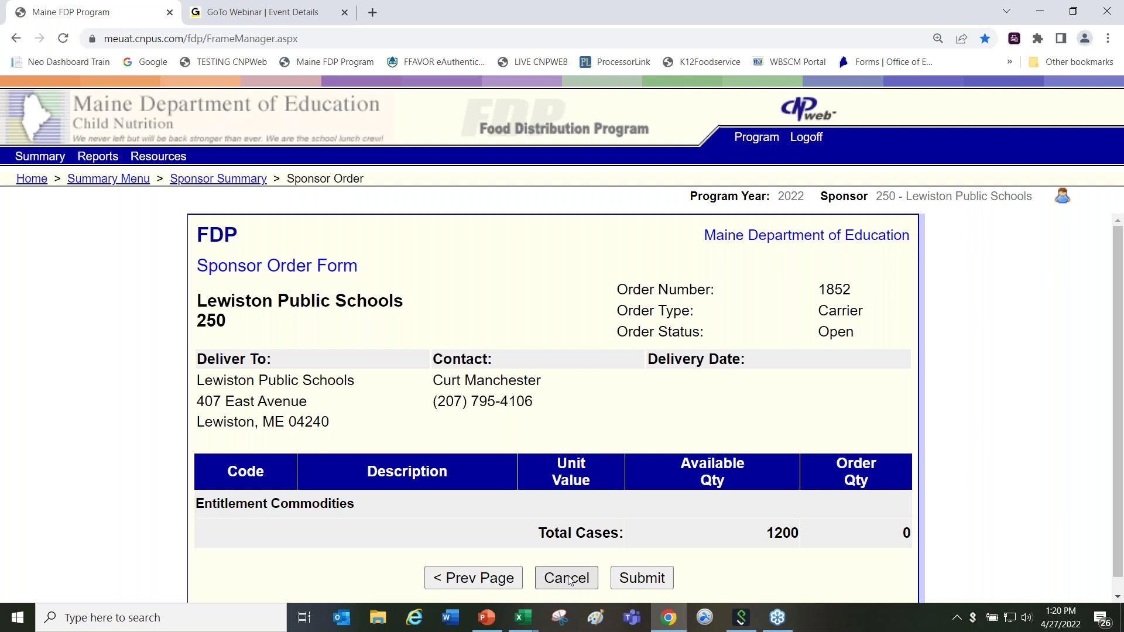
Step: Cancel order 1852 unsubmitted and view application sheet 250 and delivery location sheet 331
{"action": "left_click", "coordinate": [568, 579]}
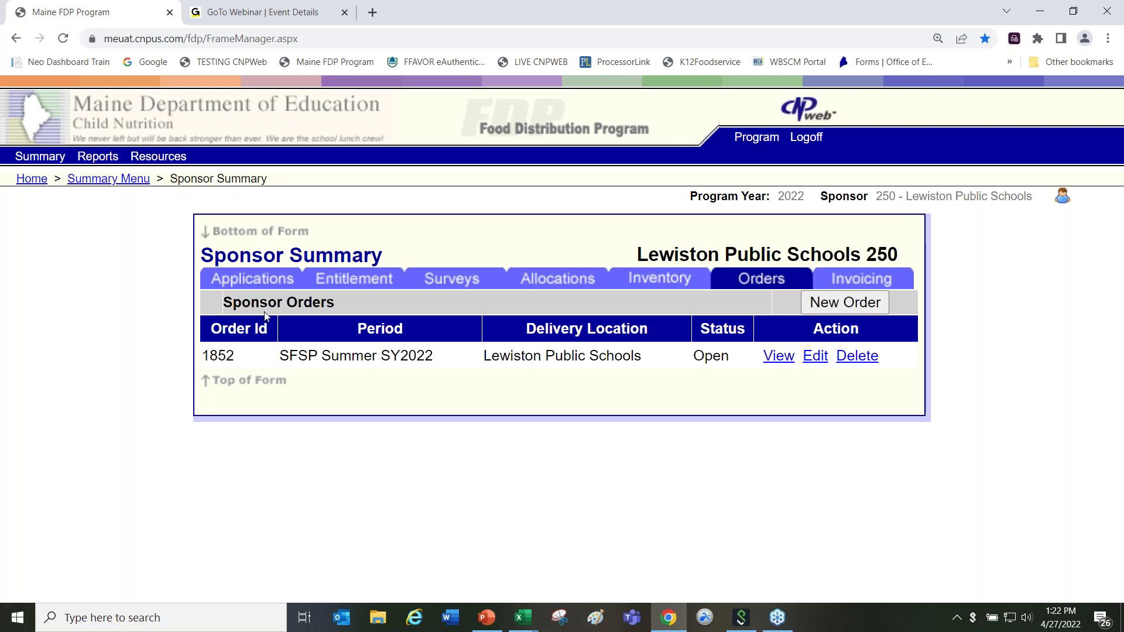
{"action": "left_click", "coordinate": [256, 286]}
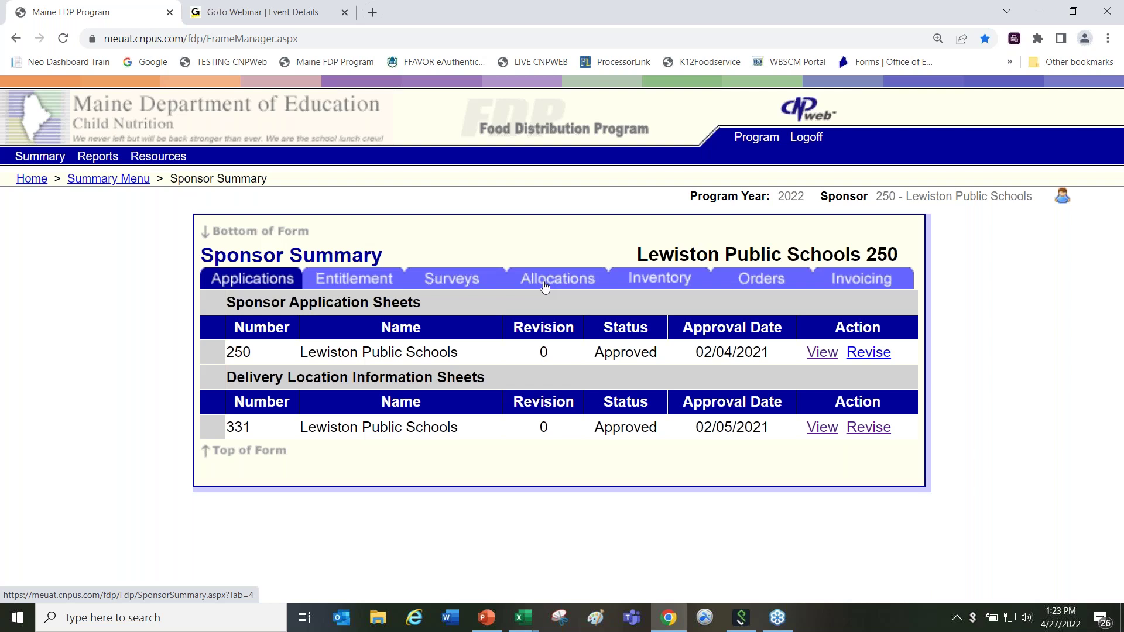
Step: Open another Lewiston Public Schools order form for SFSP Summer SY2022, review it, then cancel
{"action": "left_click", "coordinate": [759, 281]}
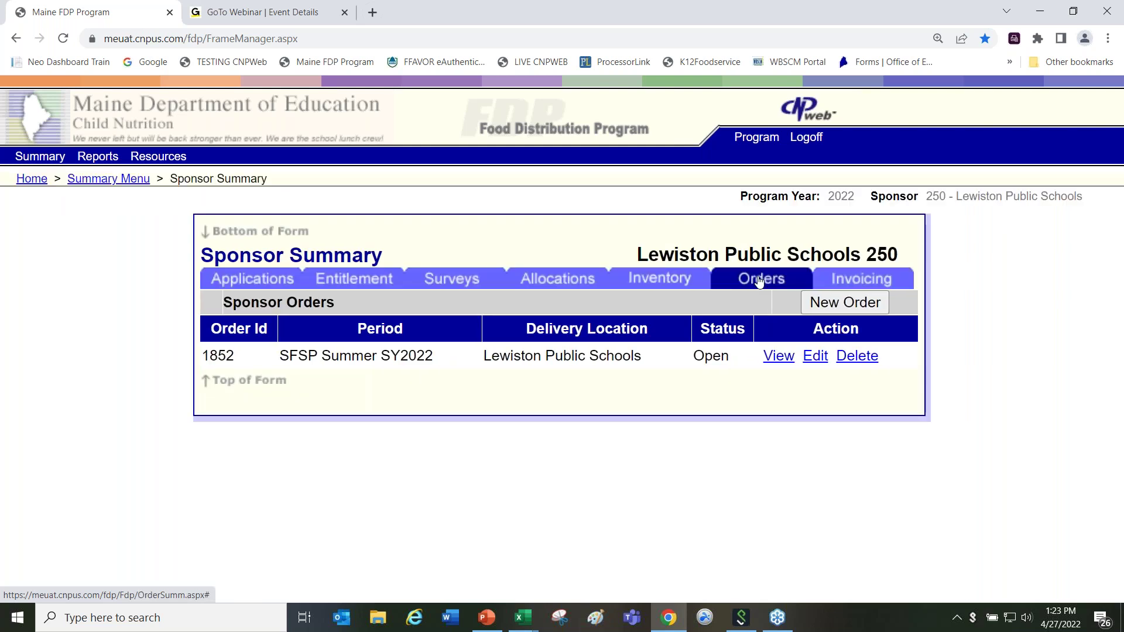
{"action": "left_click", "coordinate": [848, 304]}
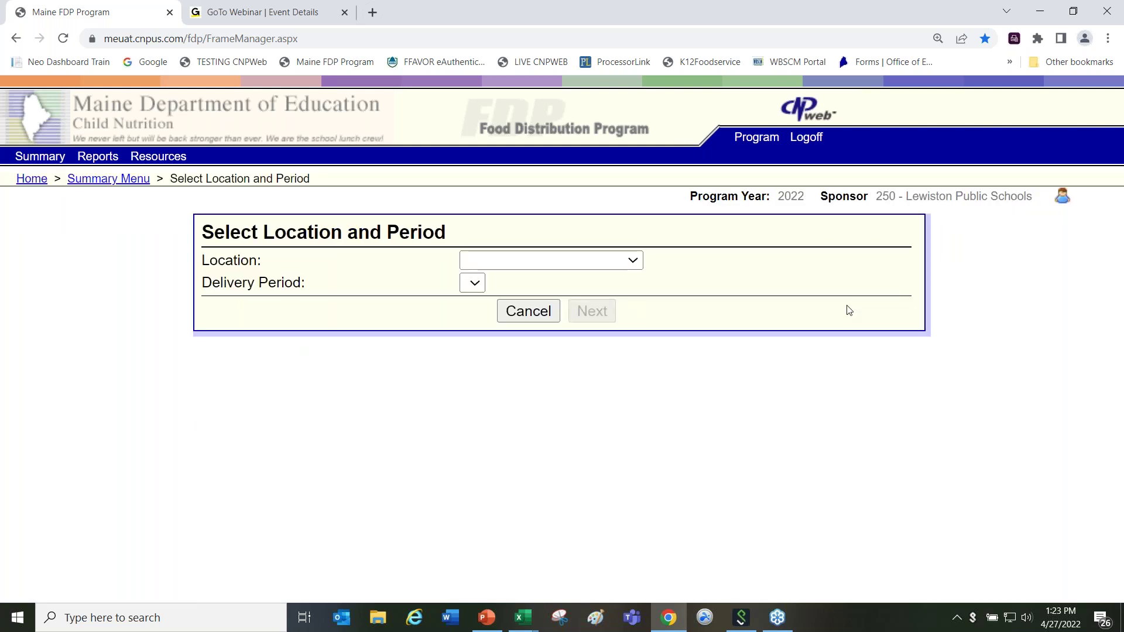
{"action": "left_click", "coordinate": [631, 261]}
{"action": "left_click", "coordinate": [630, 298]}
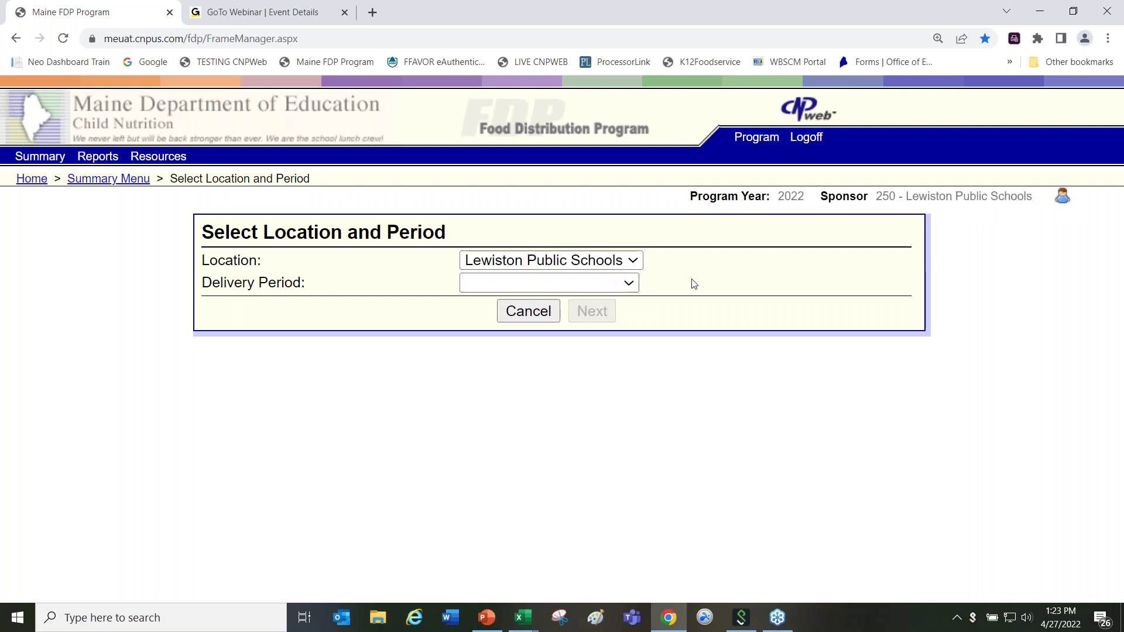
{"action": "left_click", "coordinate": [629, 285]}
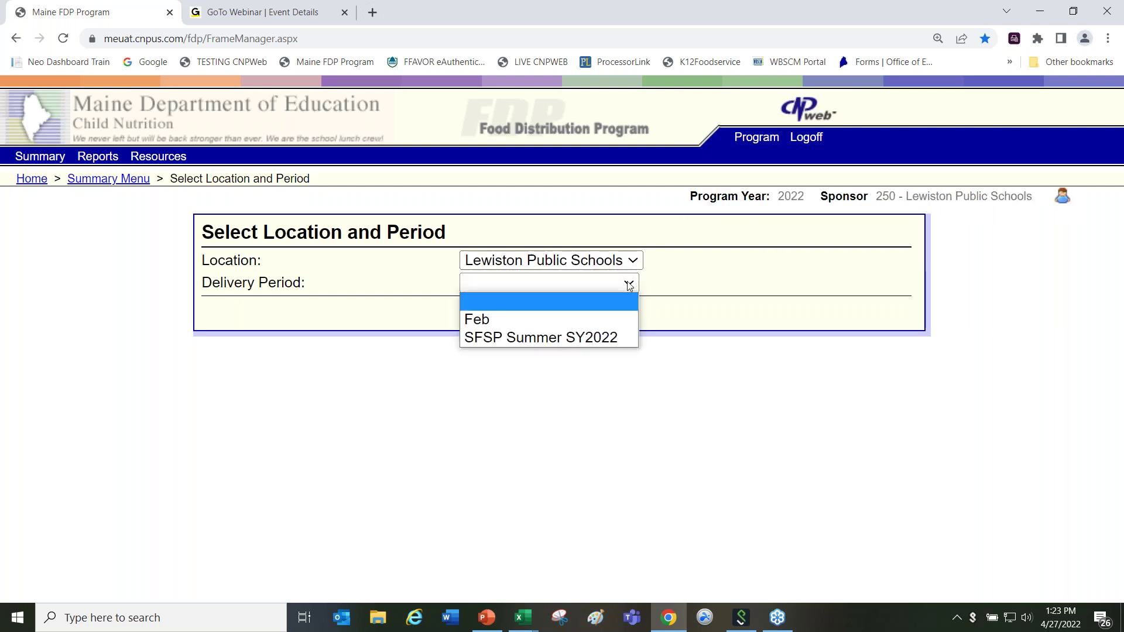
{"action": "left_click", "coordinate": [620, 340]}
{"action": "left_click", "coordinate": [592, 311]}
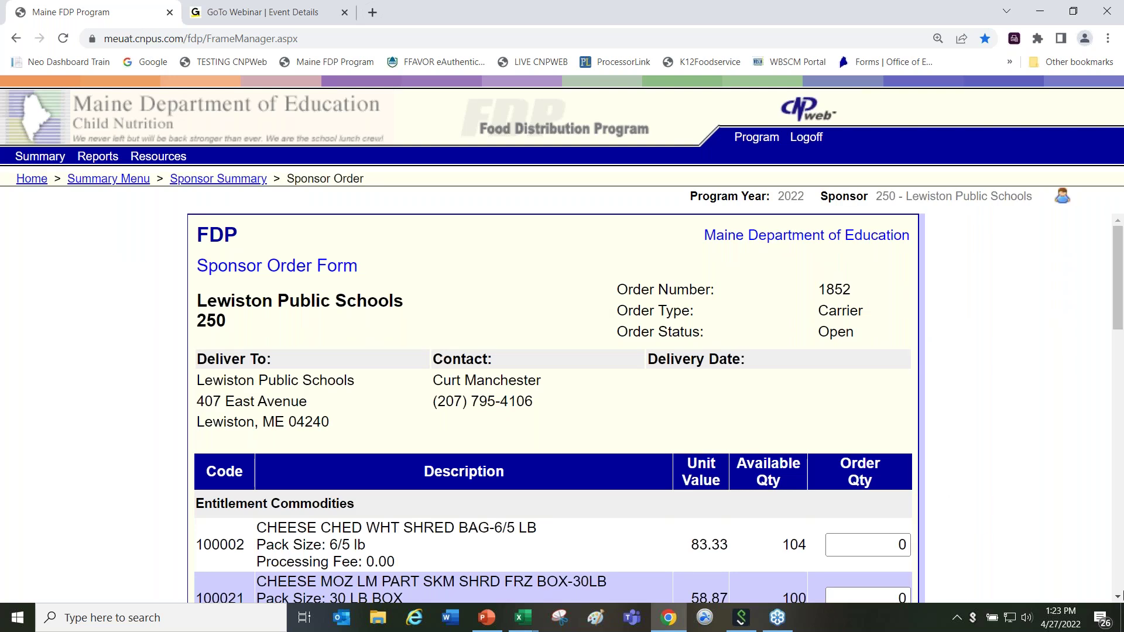
{"action": "left_click_drag", "start_coordinate": [1118, 597], "coordinate": [1118, 597]}
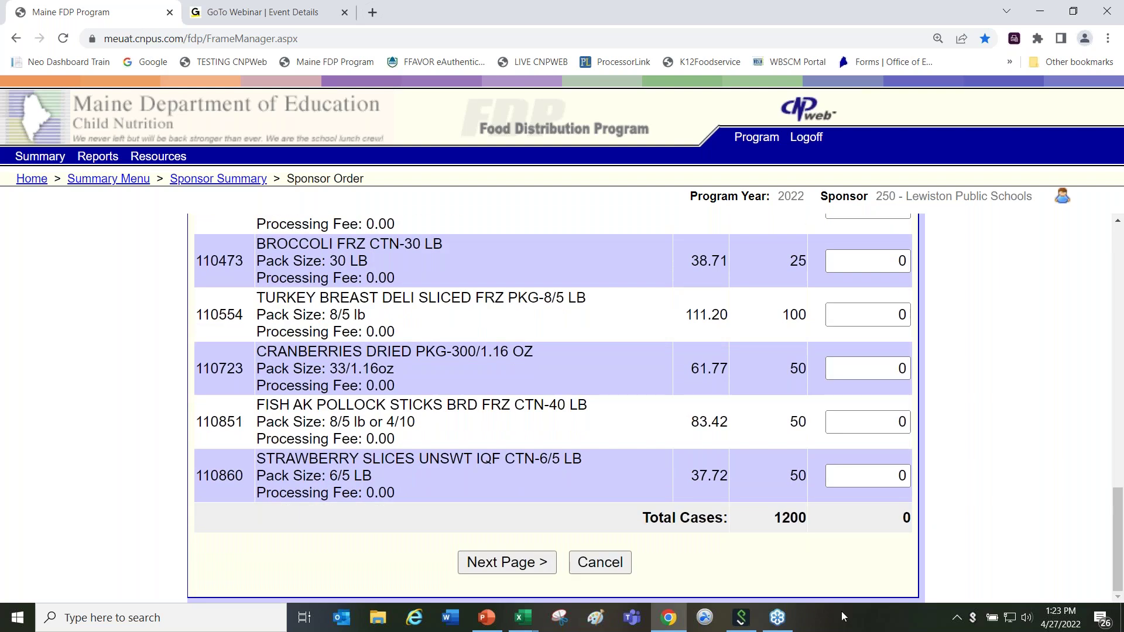
{"action": "left_click", "coordinate": [599, 572]}
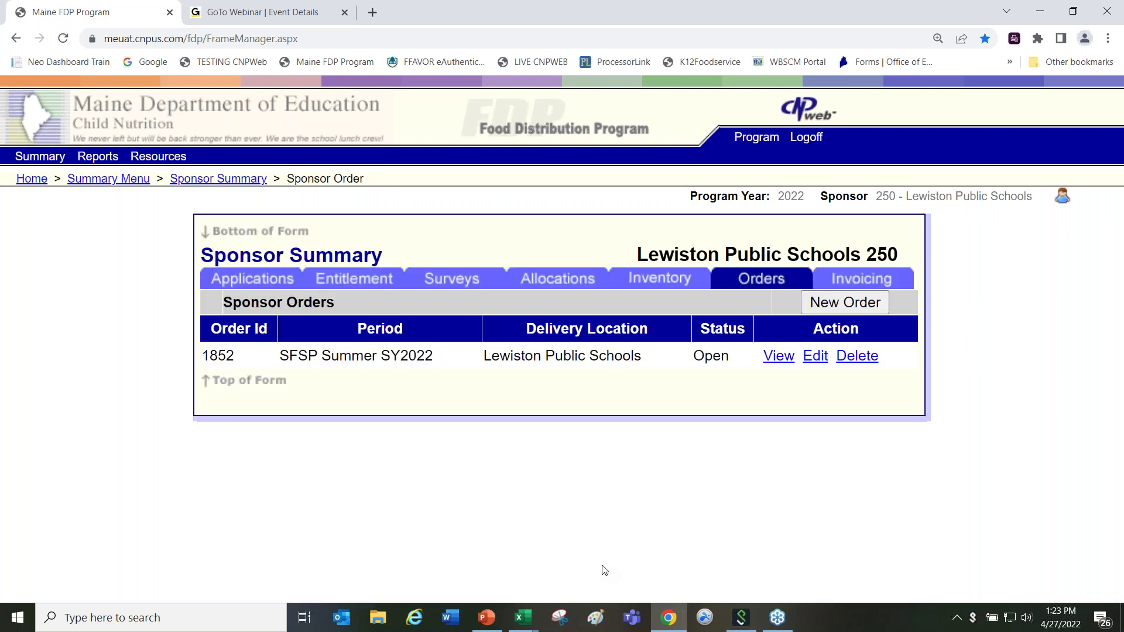
Step: Open the Allocations list, scroll through a new Surplus Request Form, and cancel it
{"action": "left_click", "coordinate": [547, 281]}
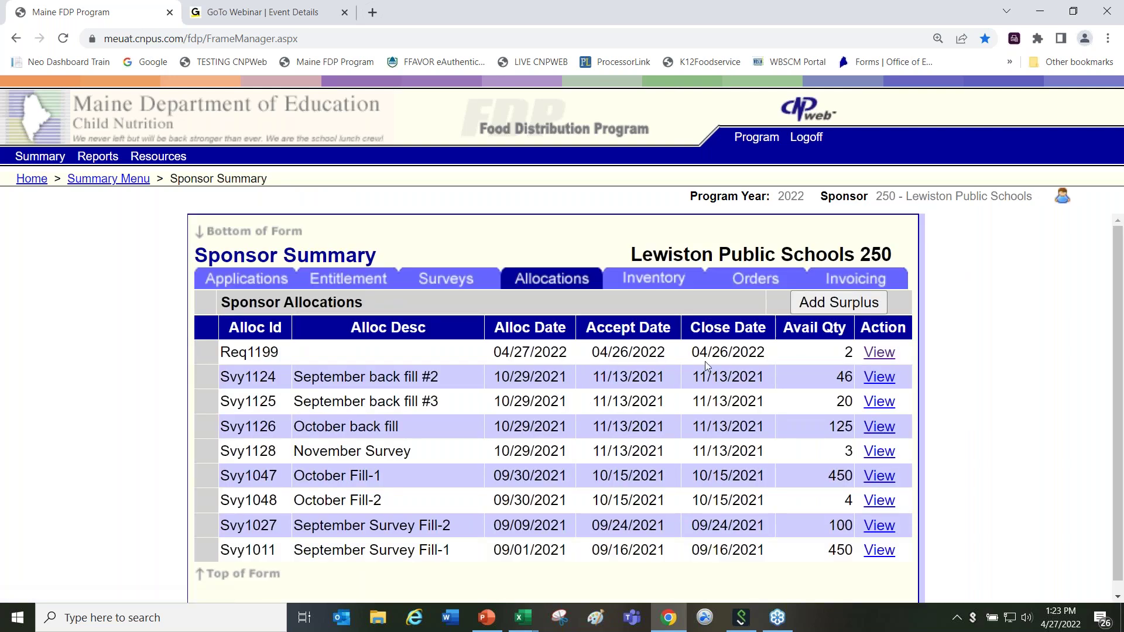
{"action": "left_click", "coordinate": [820, 303]}
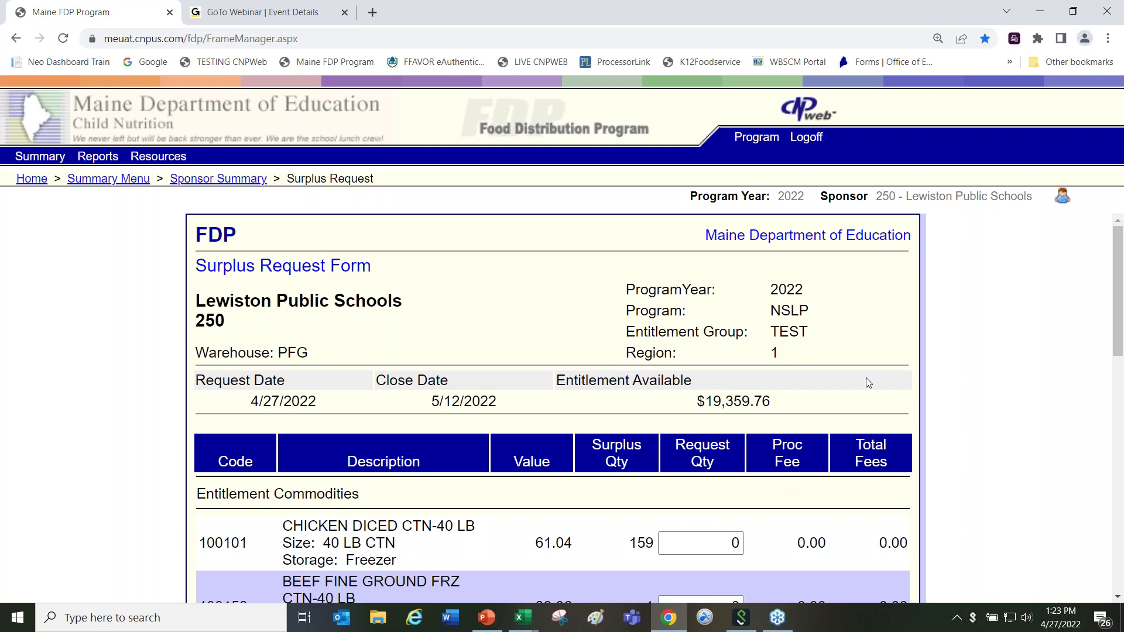
{"action": "left_click_drag", "start_coordinate": [1118, 328], "coordinate": [1118, 562]}
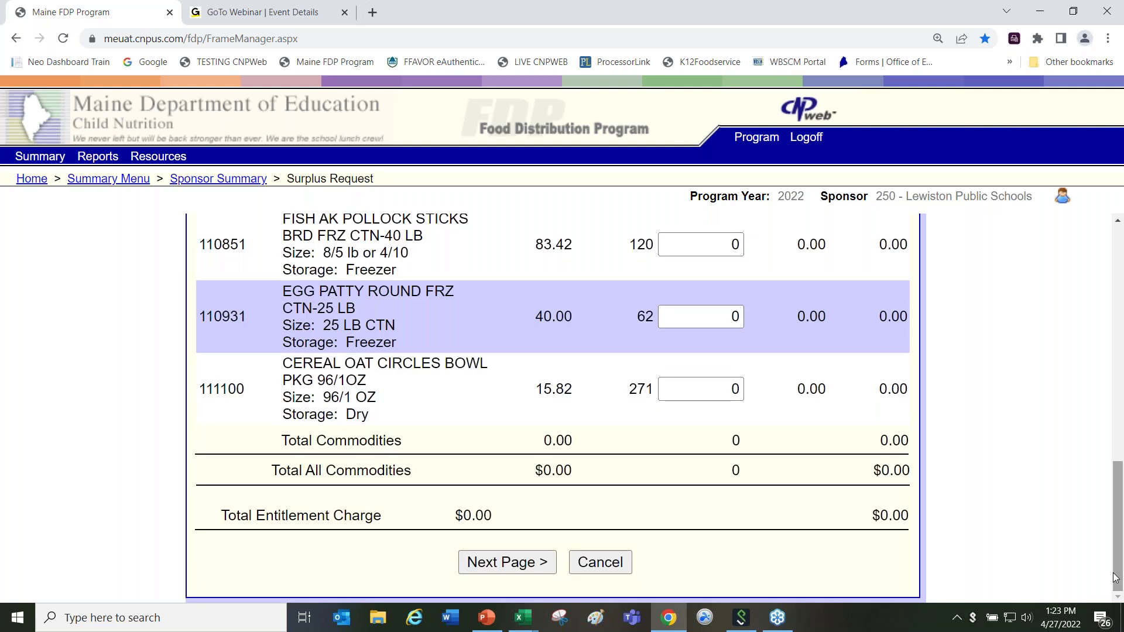
{"action": "left_click", "coordinate": [598, 564]}
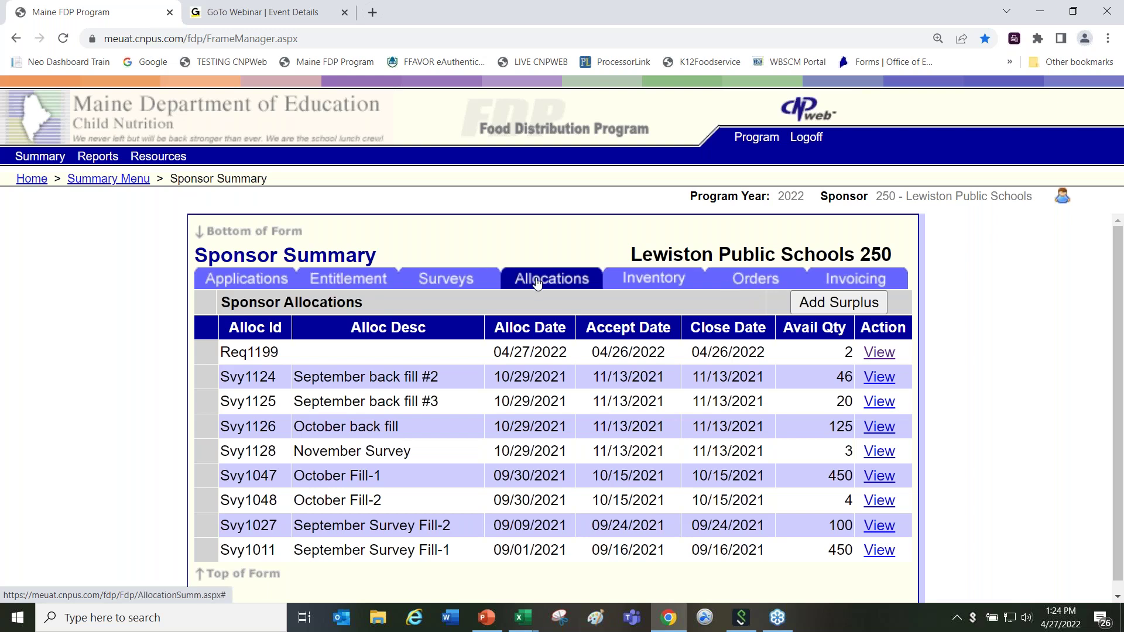
Step: Open a new Lewiston Surplus Request Form and highlight the 159 surplus quantity for CHICKEN DICED
{"action": "left_click", "coordinate": [820, 302]}
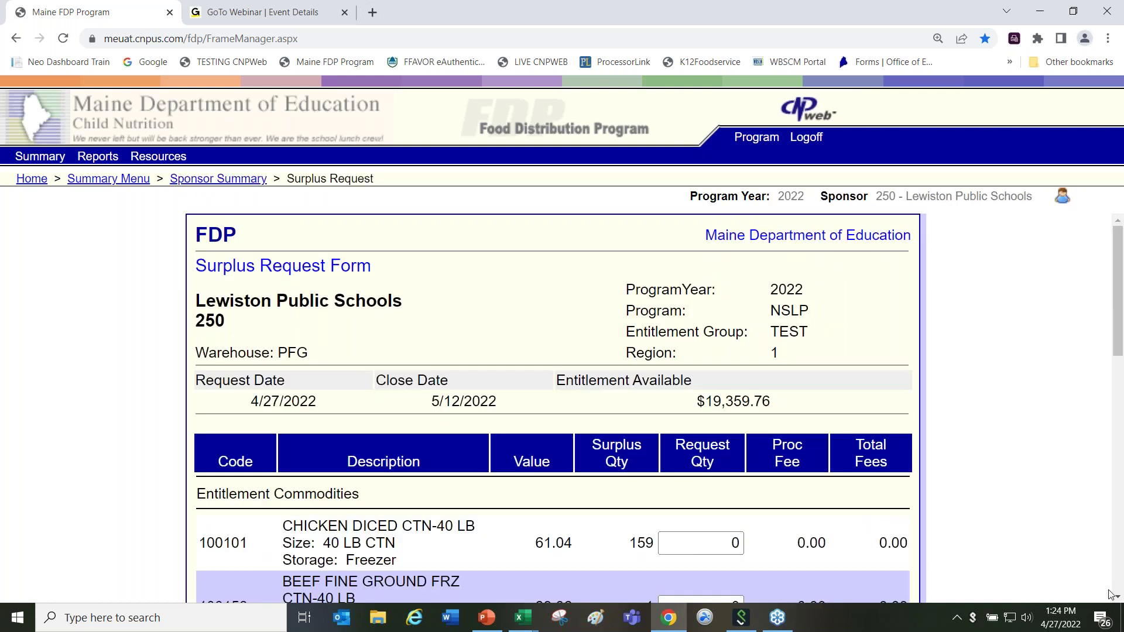
{"action": "scroll", "coordinate": [1120, 599], "scroll_direction": "down", "scroll_amount": 3}
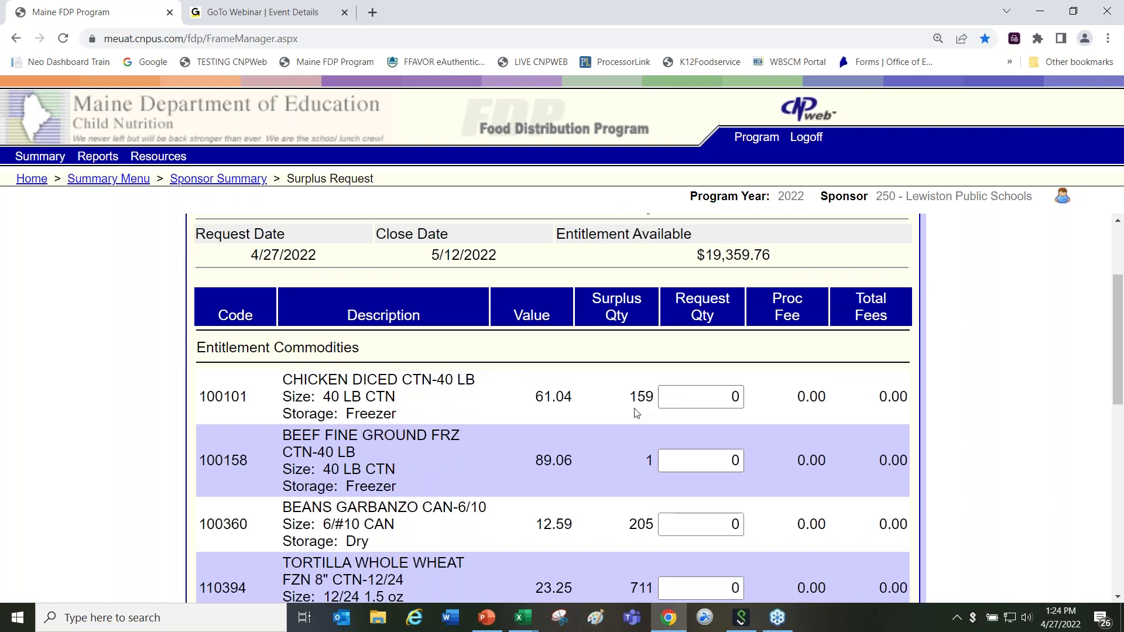
{"action": "left_click_drag", "start_coordinate": [627, 396], "coordinate": [659, 397]}
Step: Look through the rest of the surplus commodity rows, then return to sponsor selection
{"action": "left_click", "coordinate": [1119, 598]}
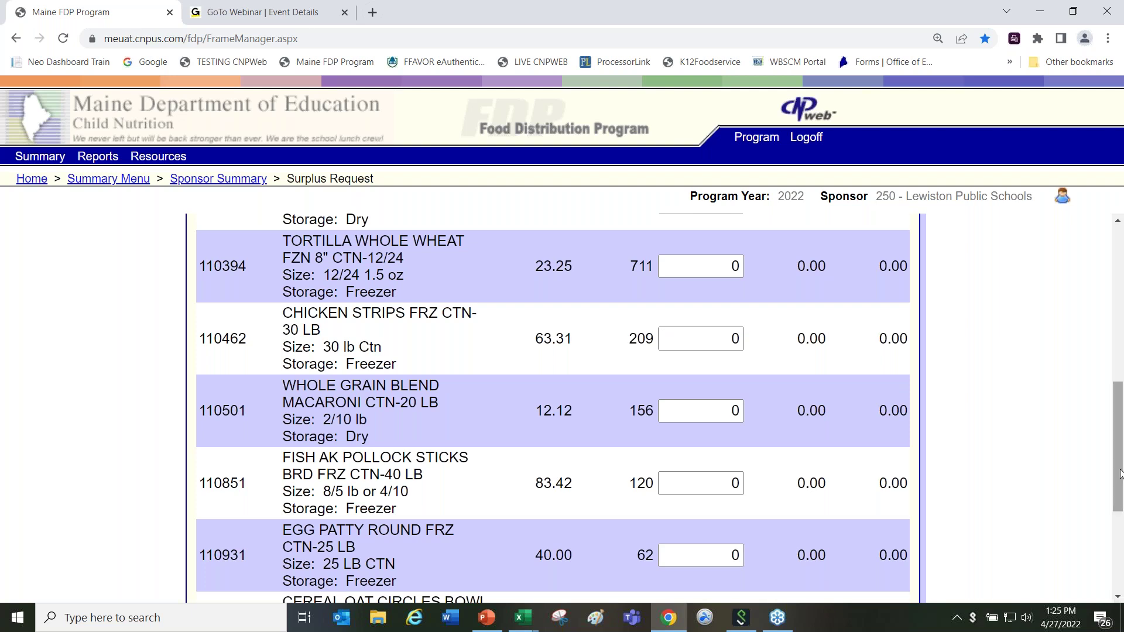
{"action": "left_click", "coordinate": [1119, 221]}
{"action": "left_click", "coordinate": [1118, 221]}
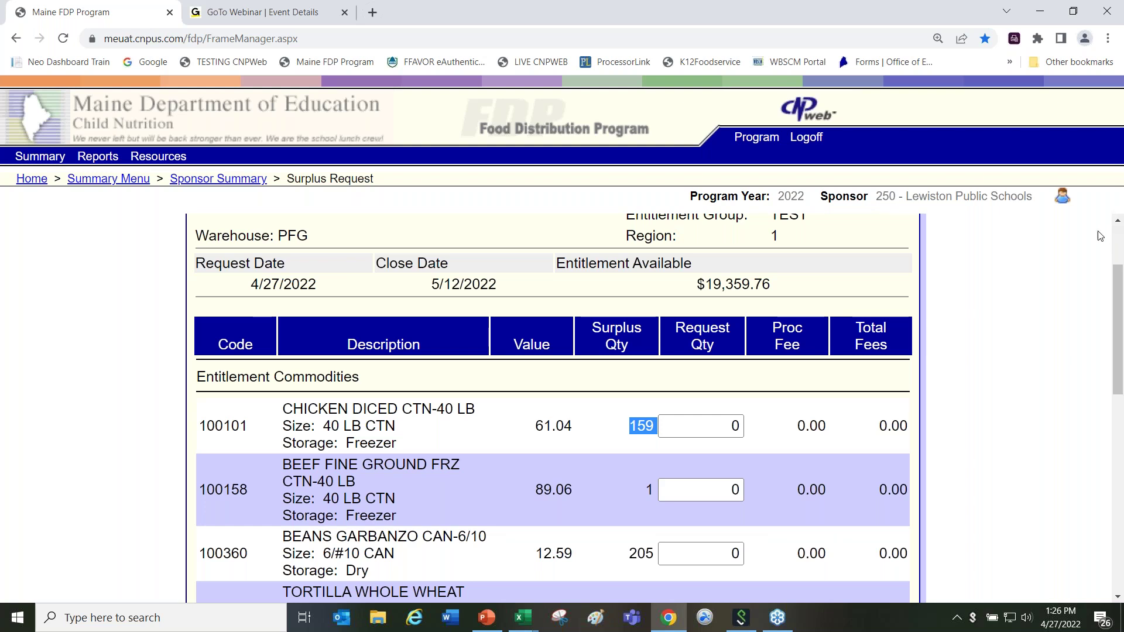
{"action": "left_click", "coordinate": [1118, 225]}
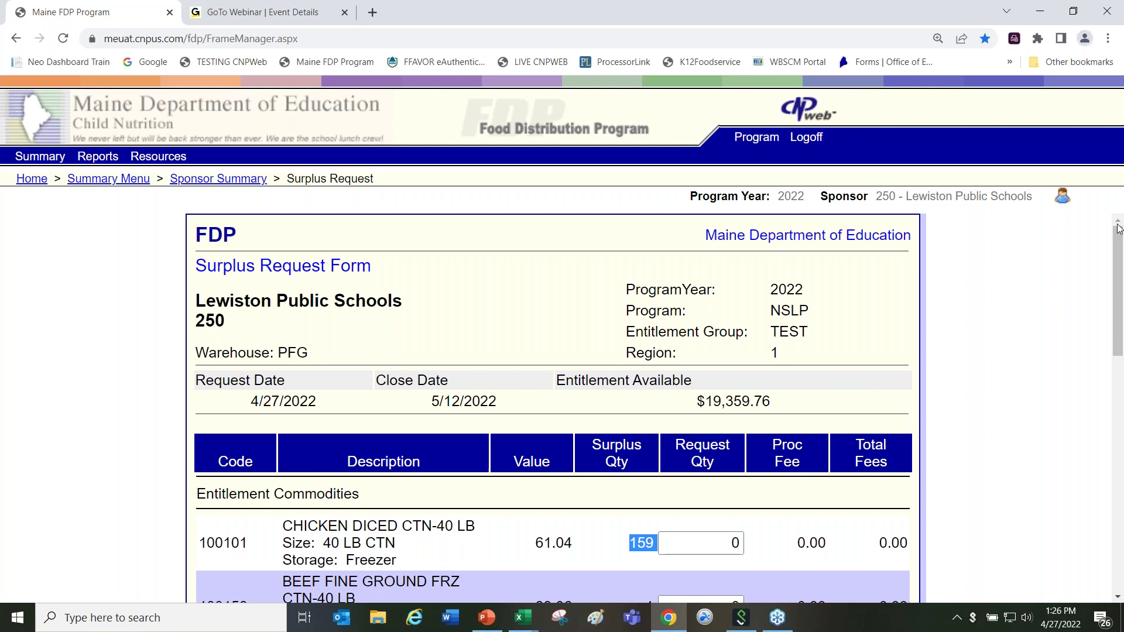
{"action": "left_click", "coordinate": [846, 201]}
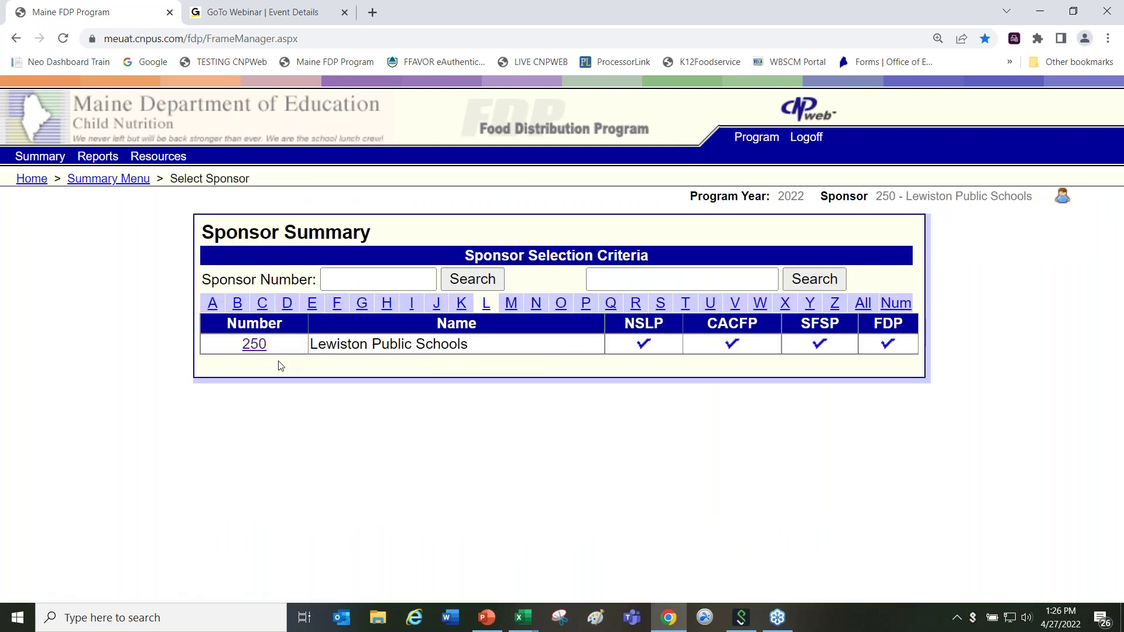
Step: Open Lewiston Public Schools 250's sponsor summary showing application sheet 250 and delivery location sheet 331
{"action": "left_click", "coordinate": [260, 349]}
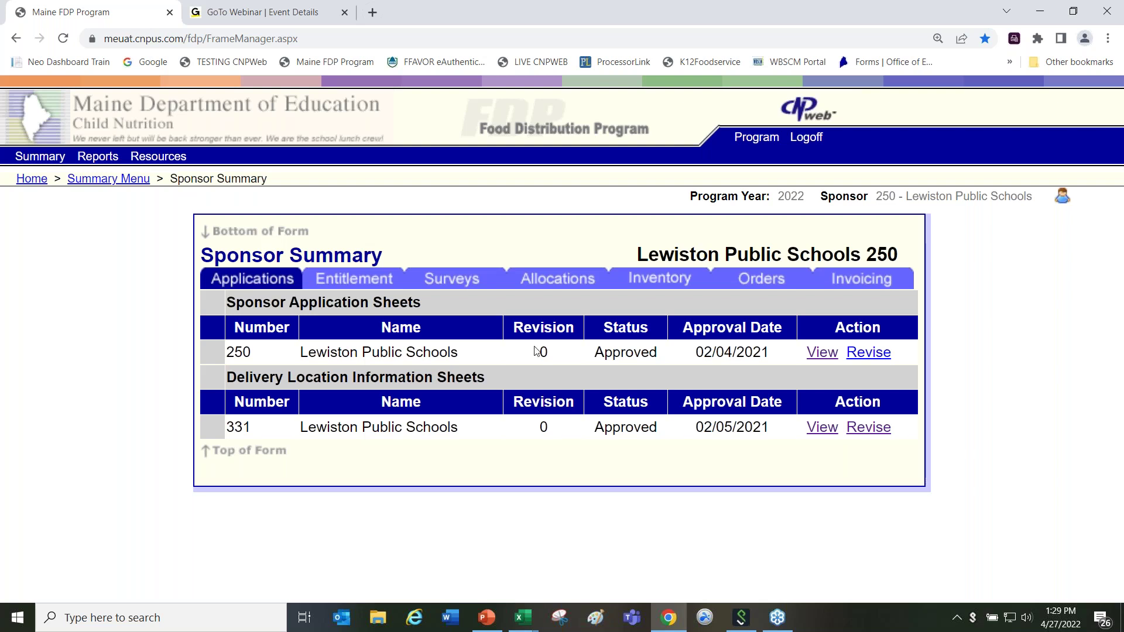
{"action": "left_click", "coordinate": [822, 353]}
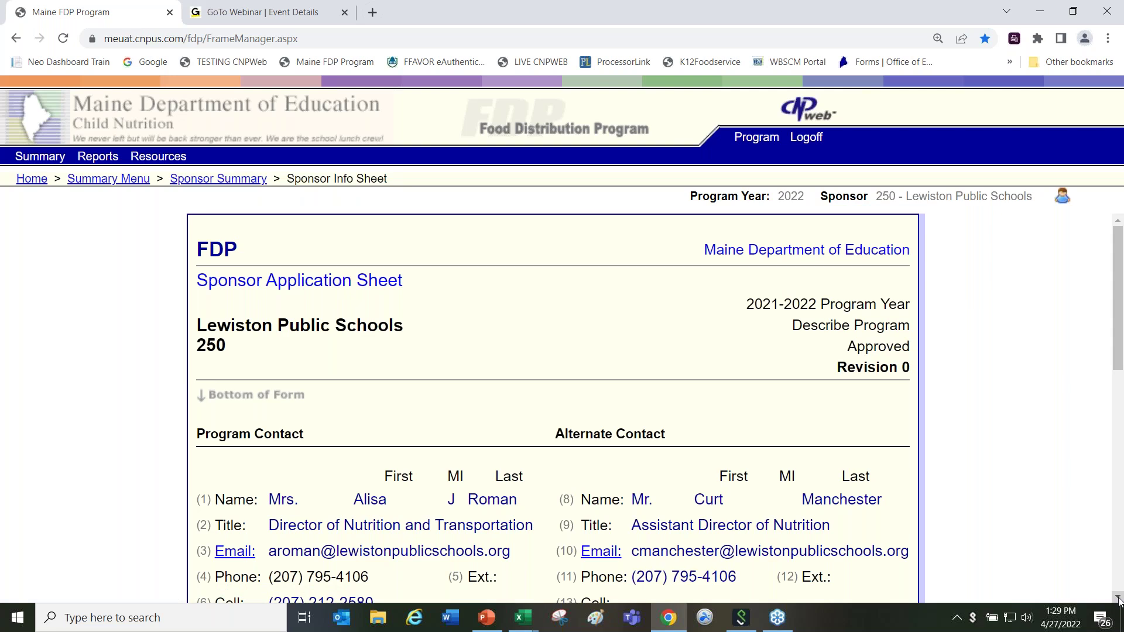
{"action": "left_click", "coordinate": [1118, 598]}
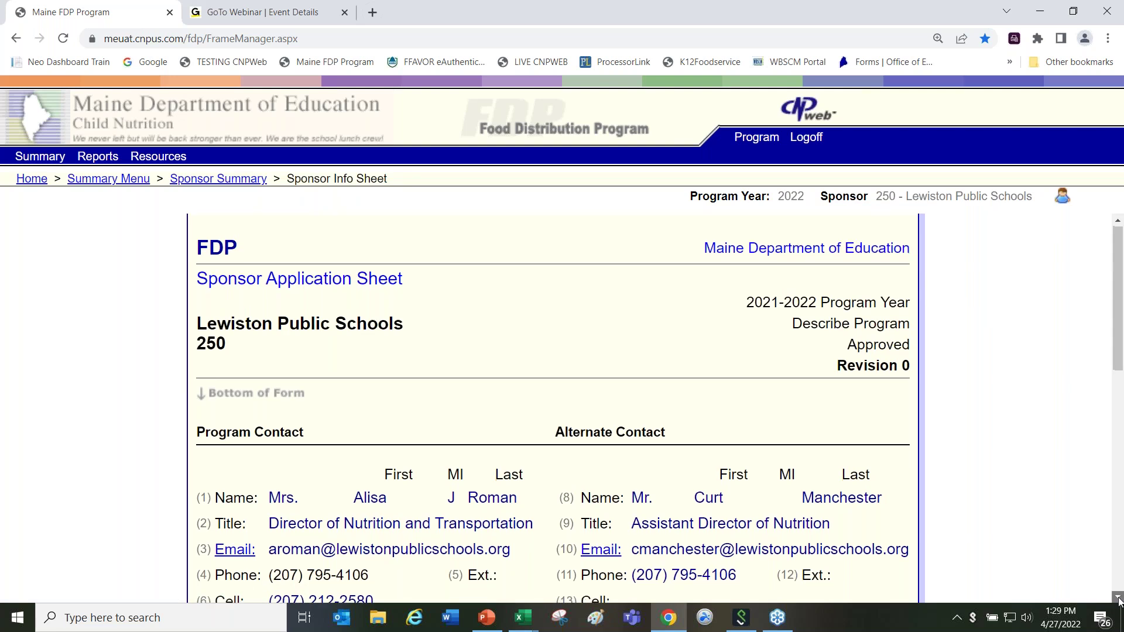
{"action": "left_click", "coordinate": [1118, 599]}
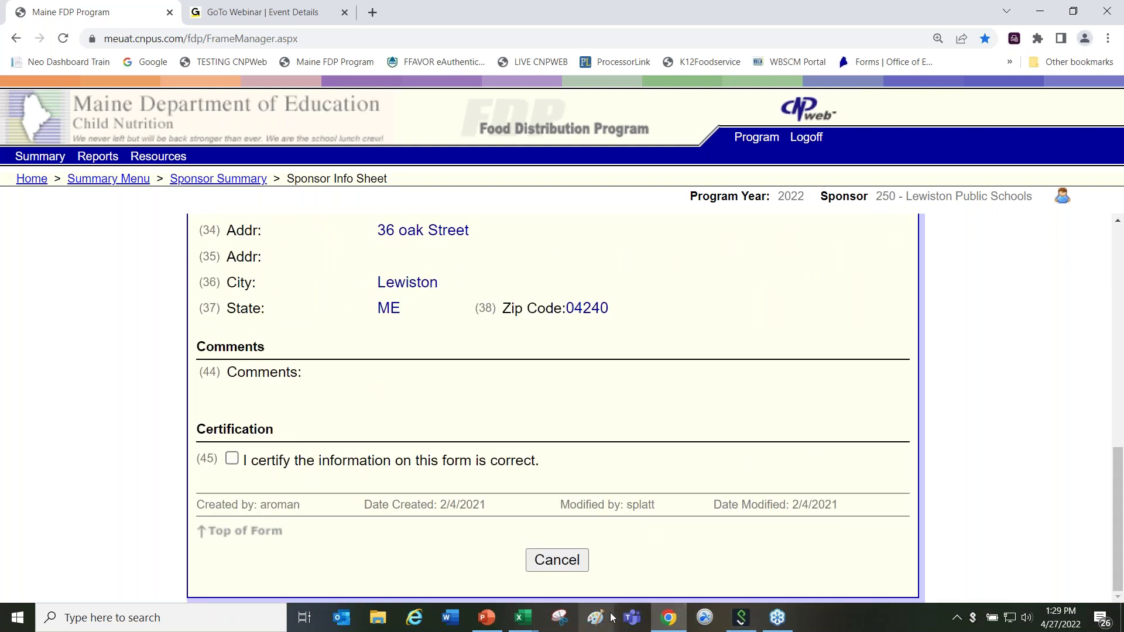
{"action": "left_click", "coordinate": [555, 562]}
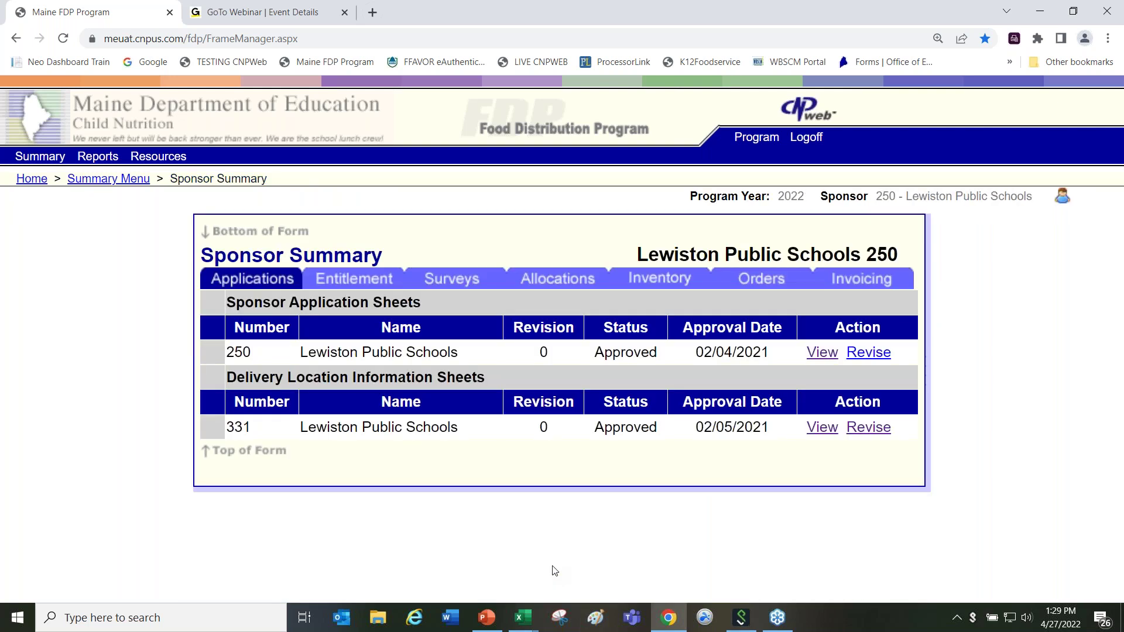
Step: View Lewiston's approved Delivery Location Sheet 331 and review its address, contacts and storage details
{"action": "left_click", "coordinate": [822, 428]}
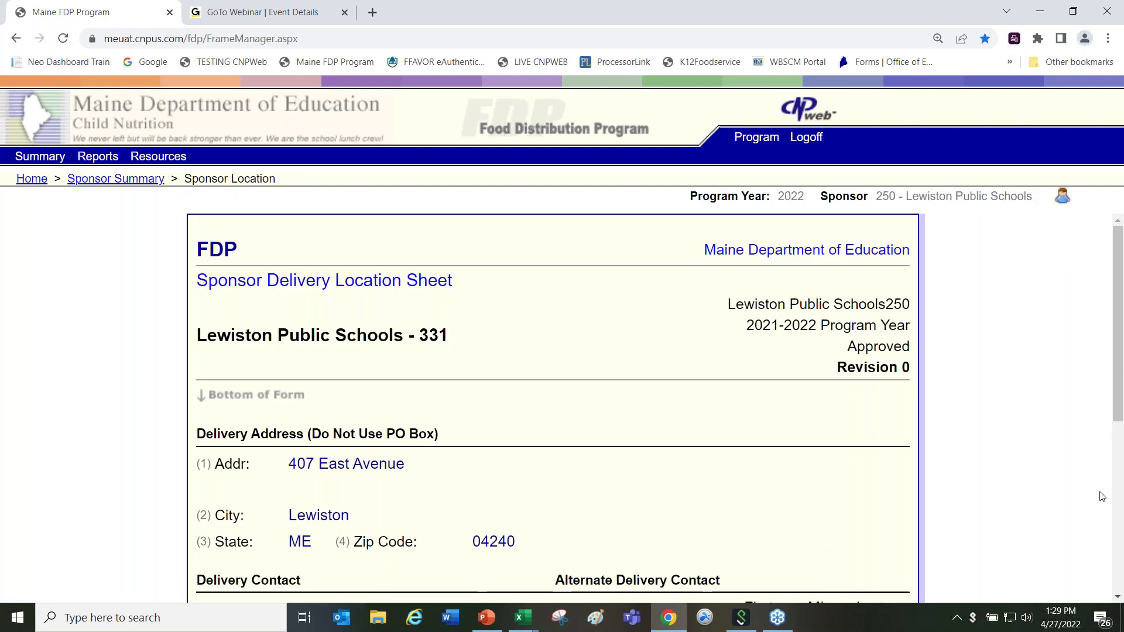
{"action": "left_click", "coordinate": [1118, 598]}
{"action": "scroll", "coordinate": [1118, 597], "scroll_direction": "down", "scroll_amount": 3}
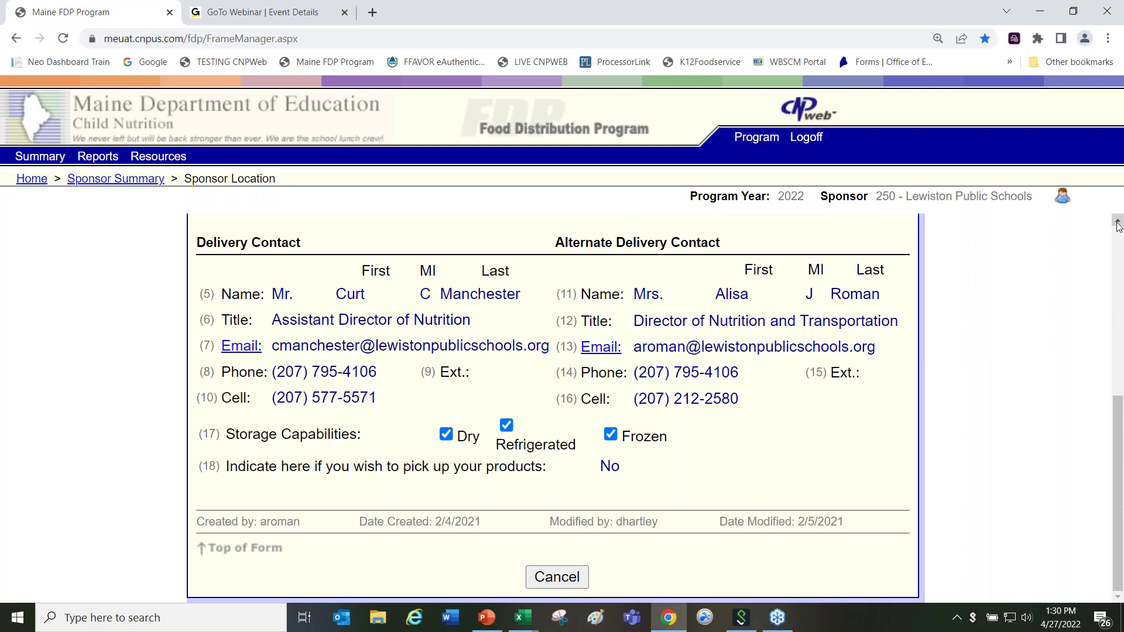
{"action": "scroll", "coordinate": [1118, 226], "scroll_direction": "up", "scroll_amount": 5}
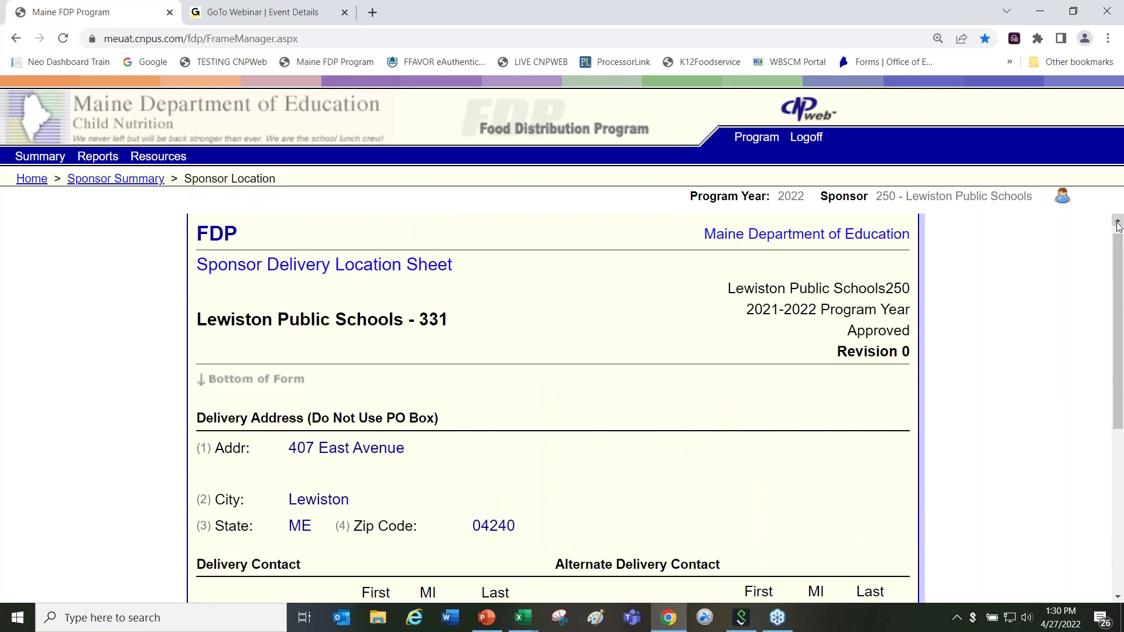
{"action": "scroll", "coordinate": [1118, 226], "scroll_direction": "up", "scroll_amount": 1}
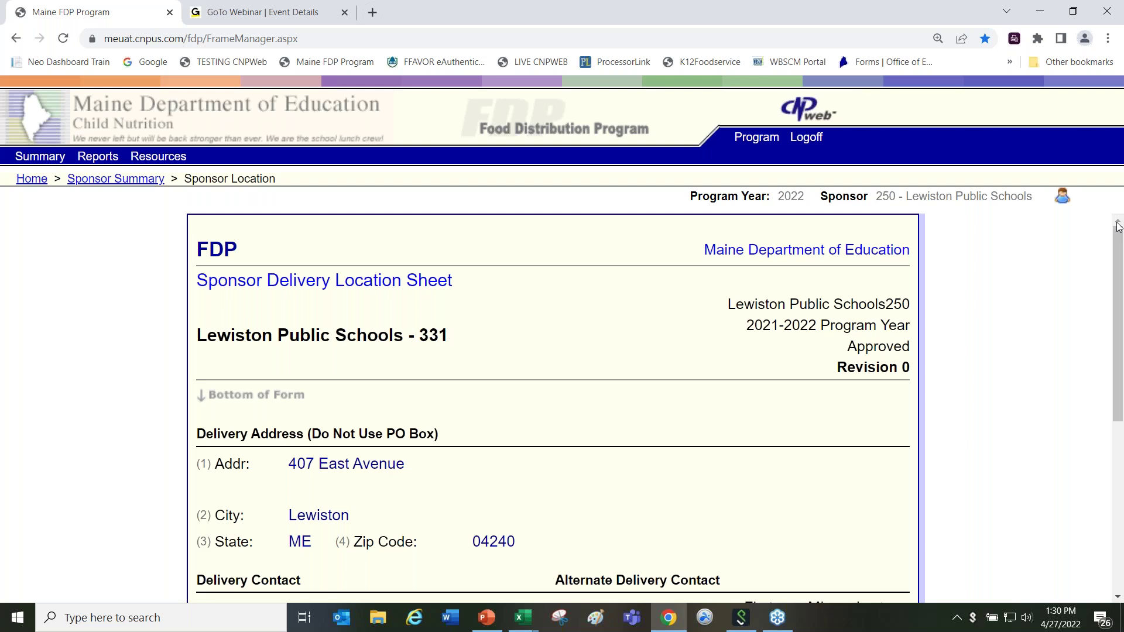